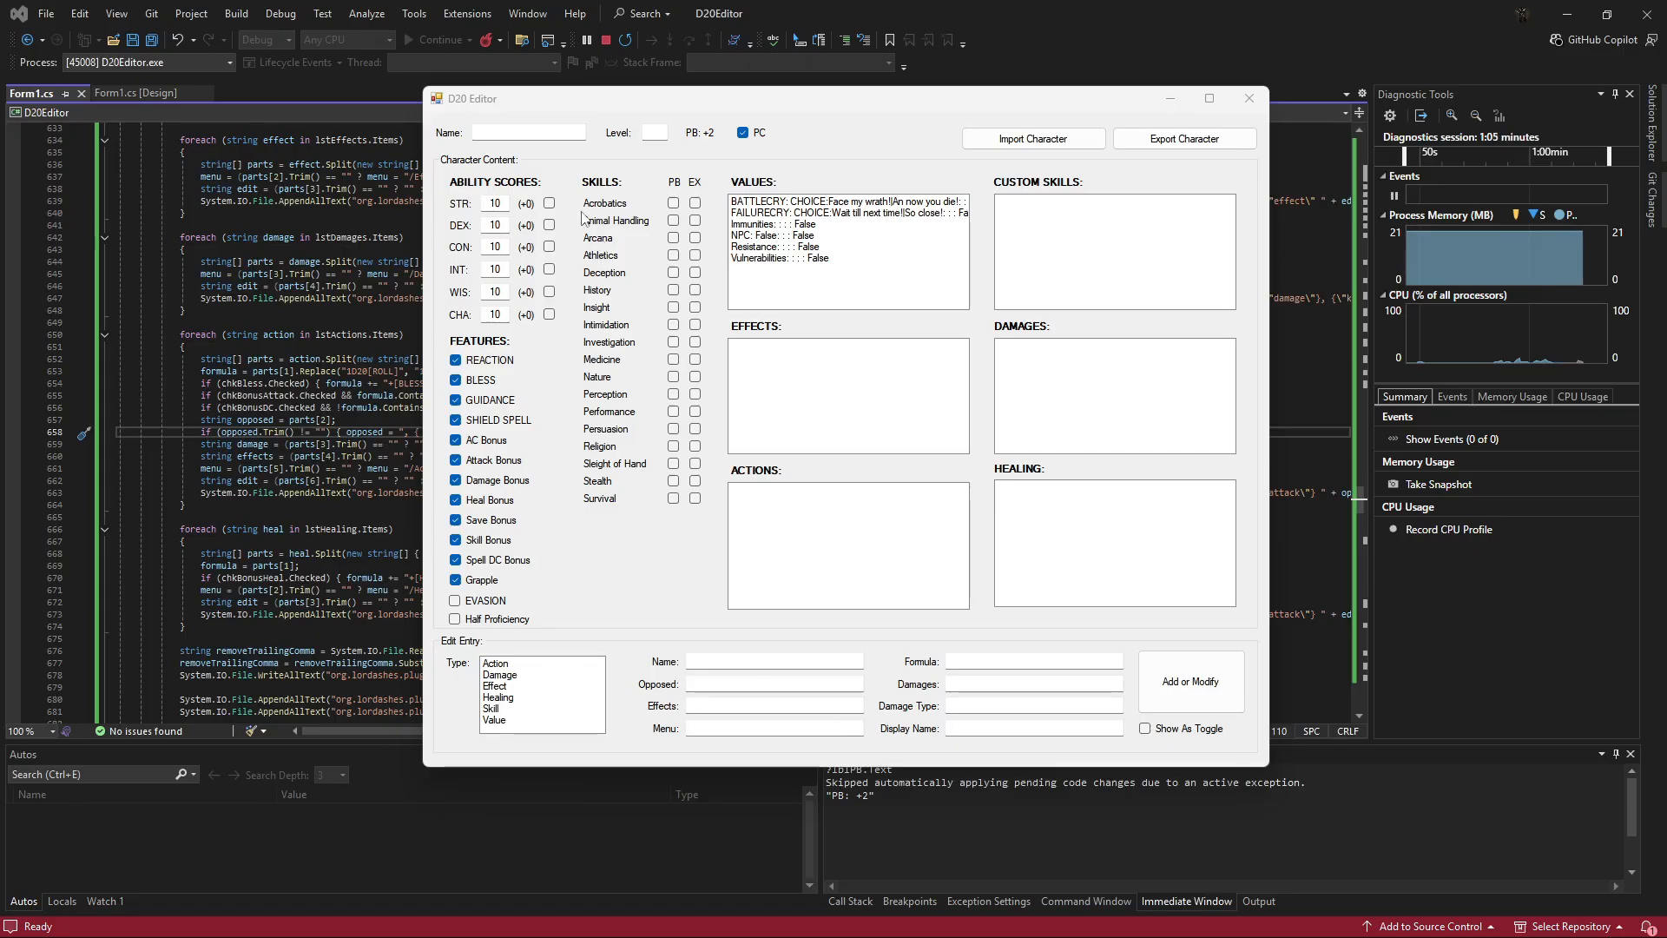
# Enter the character's name and set the level to 1.
pyautogui.click(553, 133)
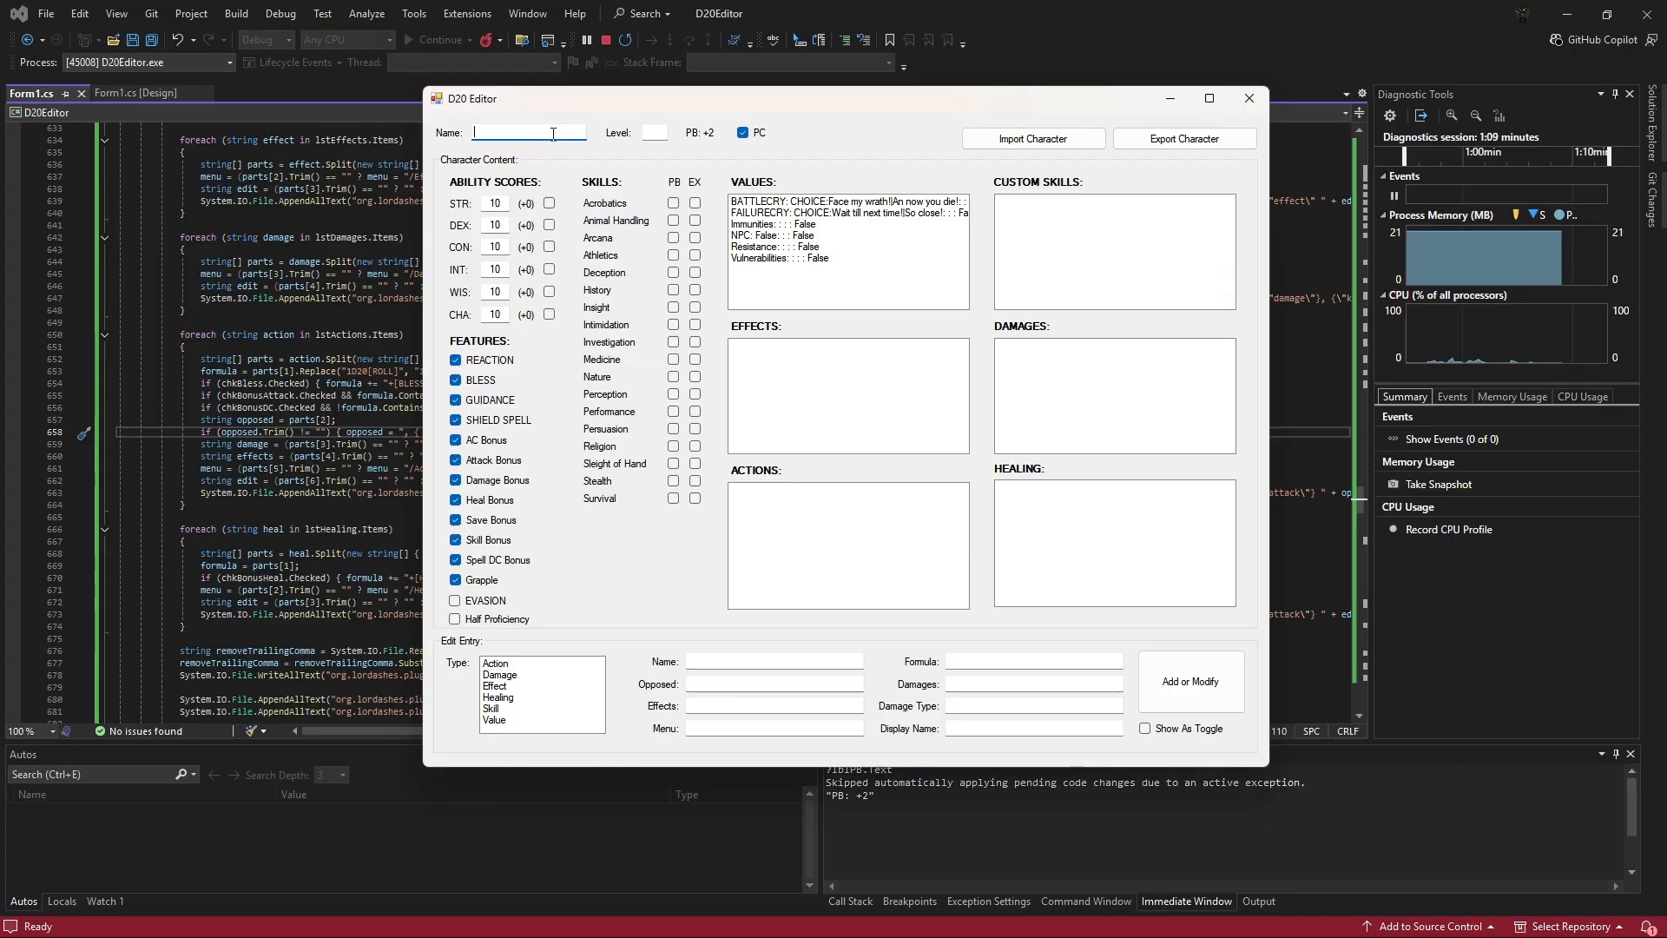
pyautogui.write('Mark')
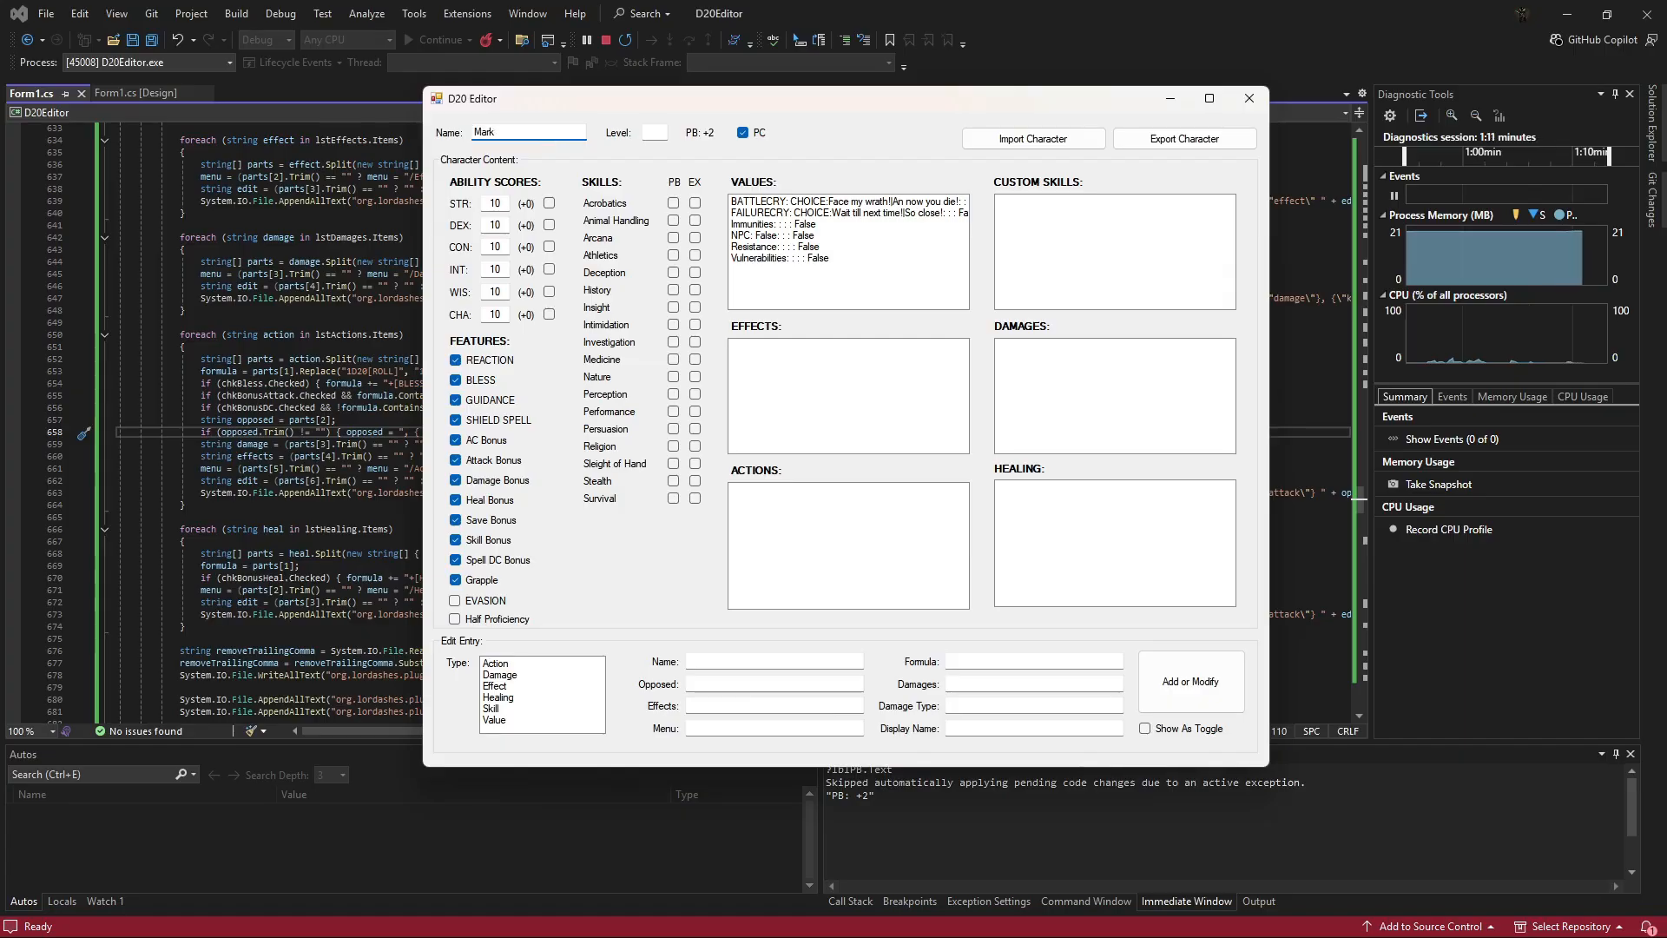
pyautogui.click(655, 133)
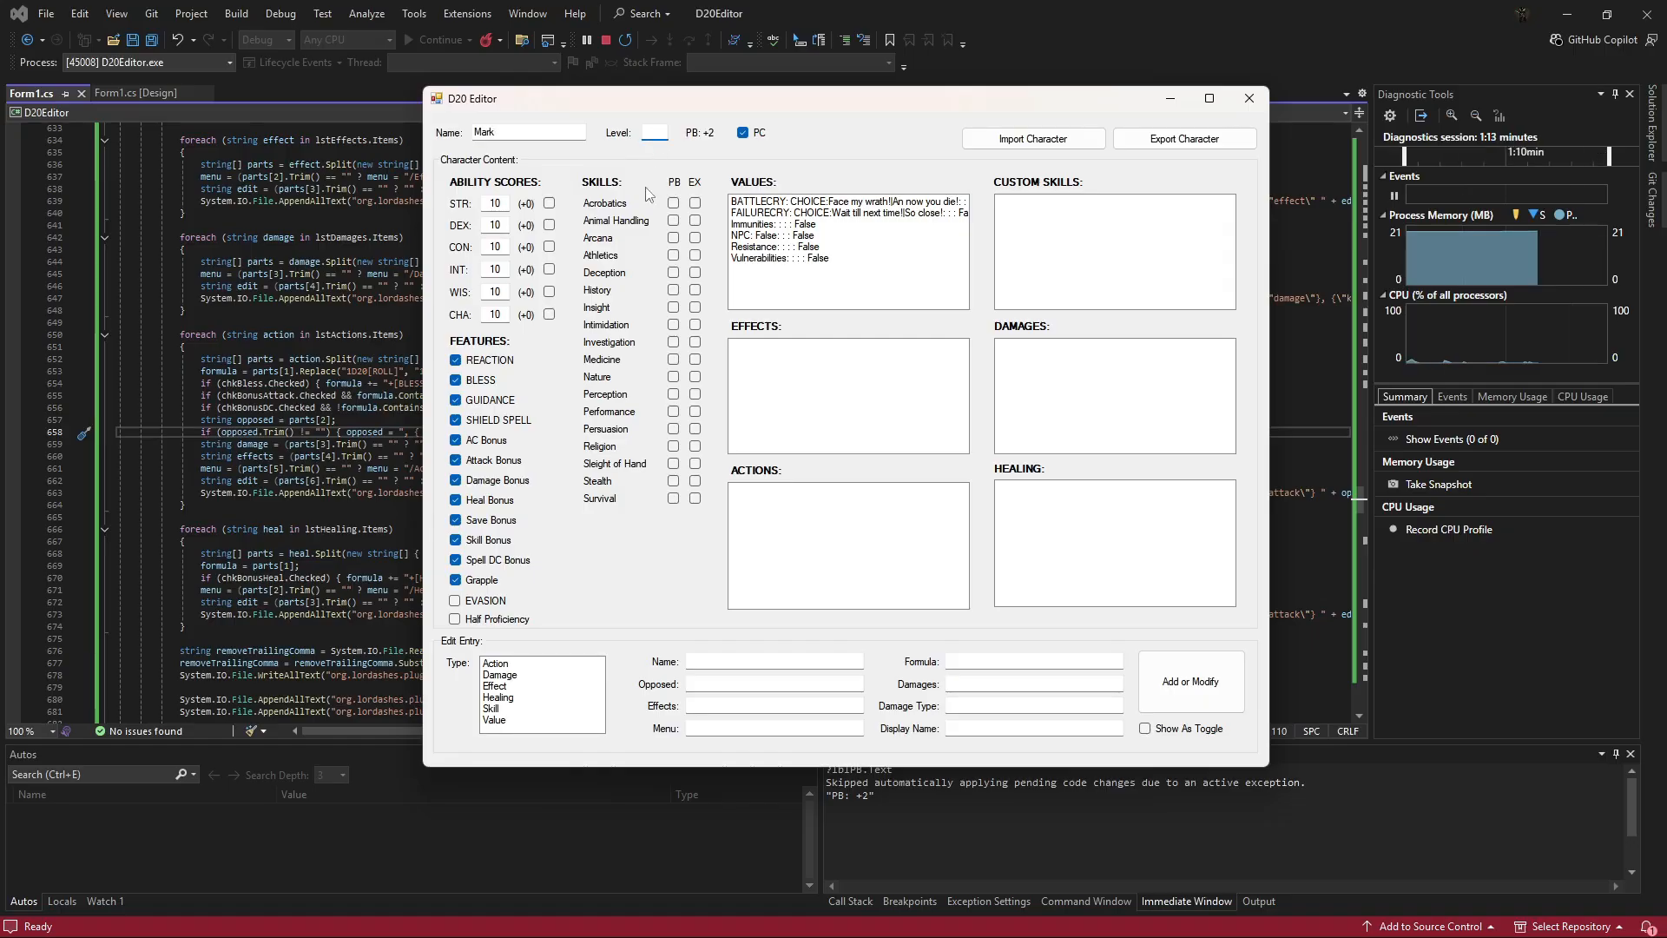
pyautogui.write('1')
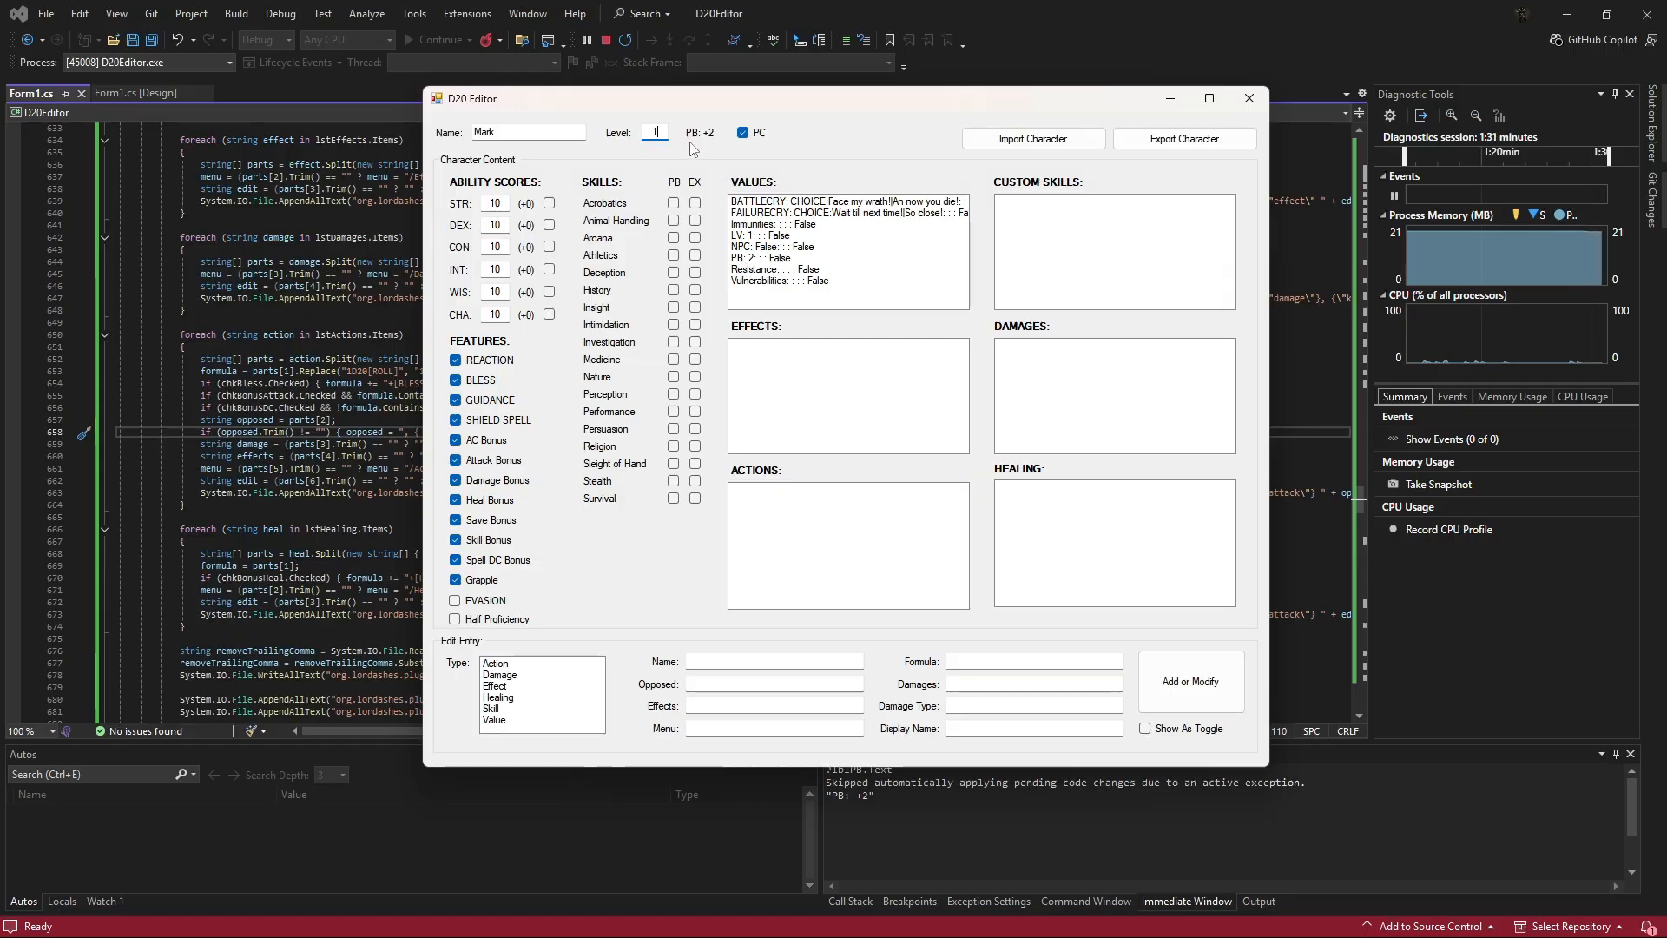
# Try level 5 for the character and return the level to 1.
pyautogui.press('BackSpace')
pyautogui.write('5')
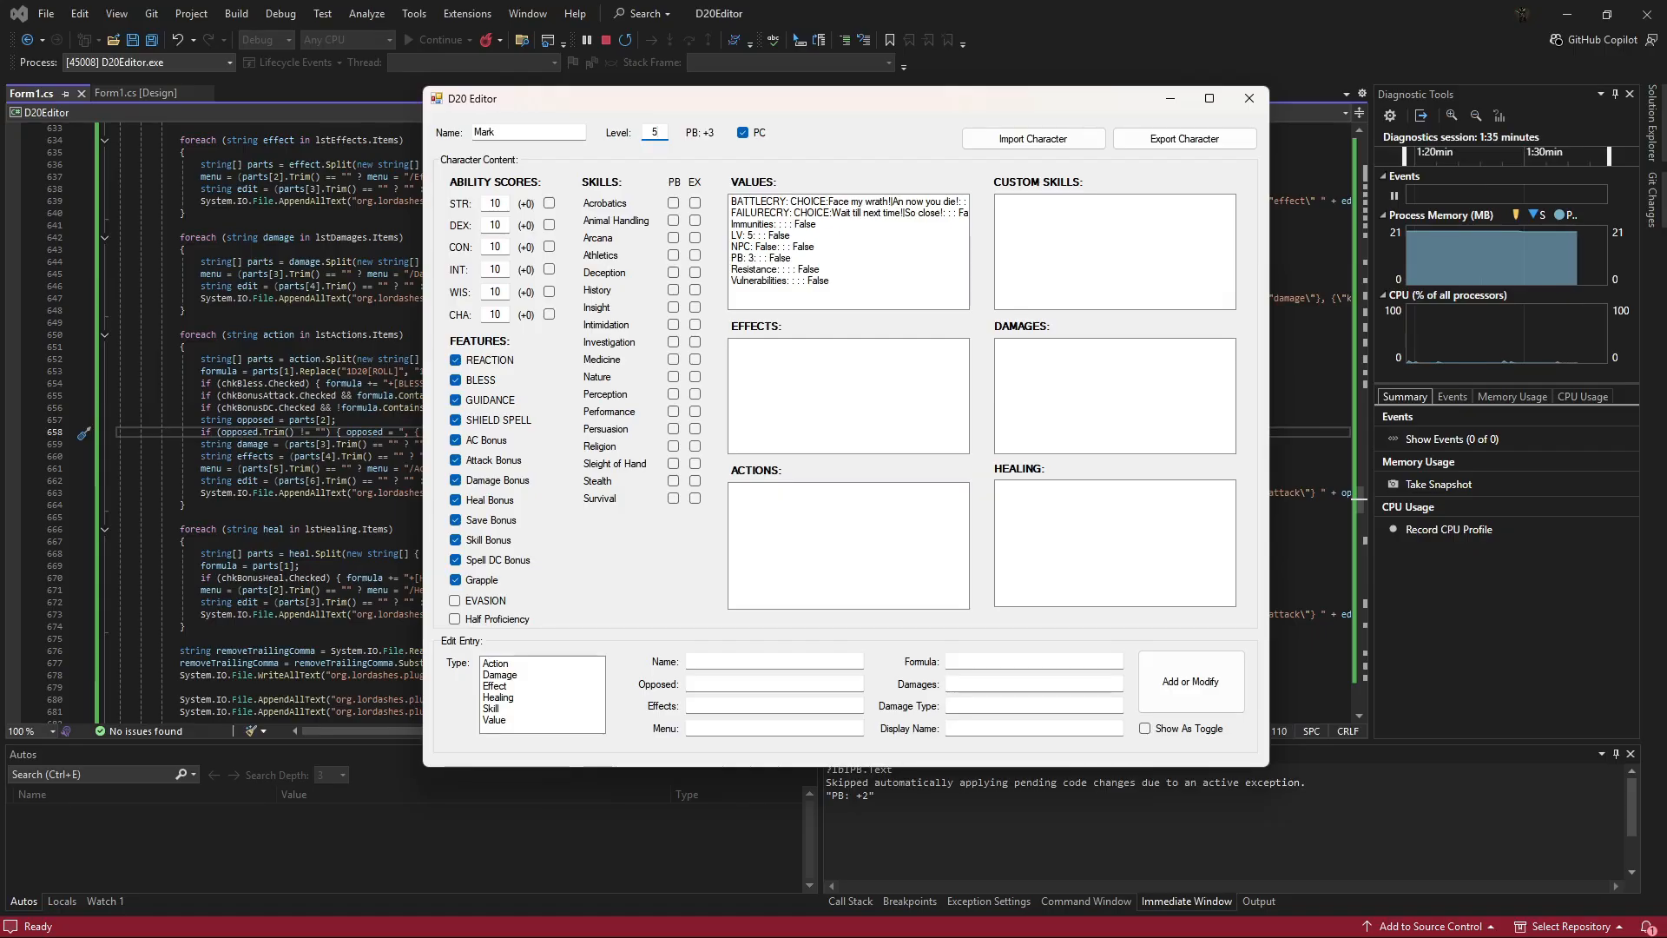
pyautogui.press('BackSpace')
pyautogui.write('1')
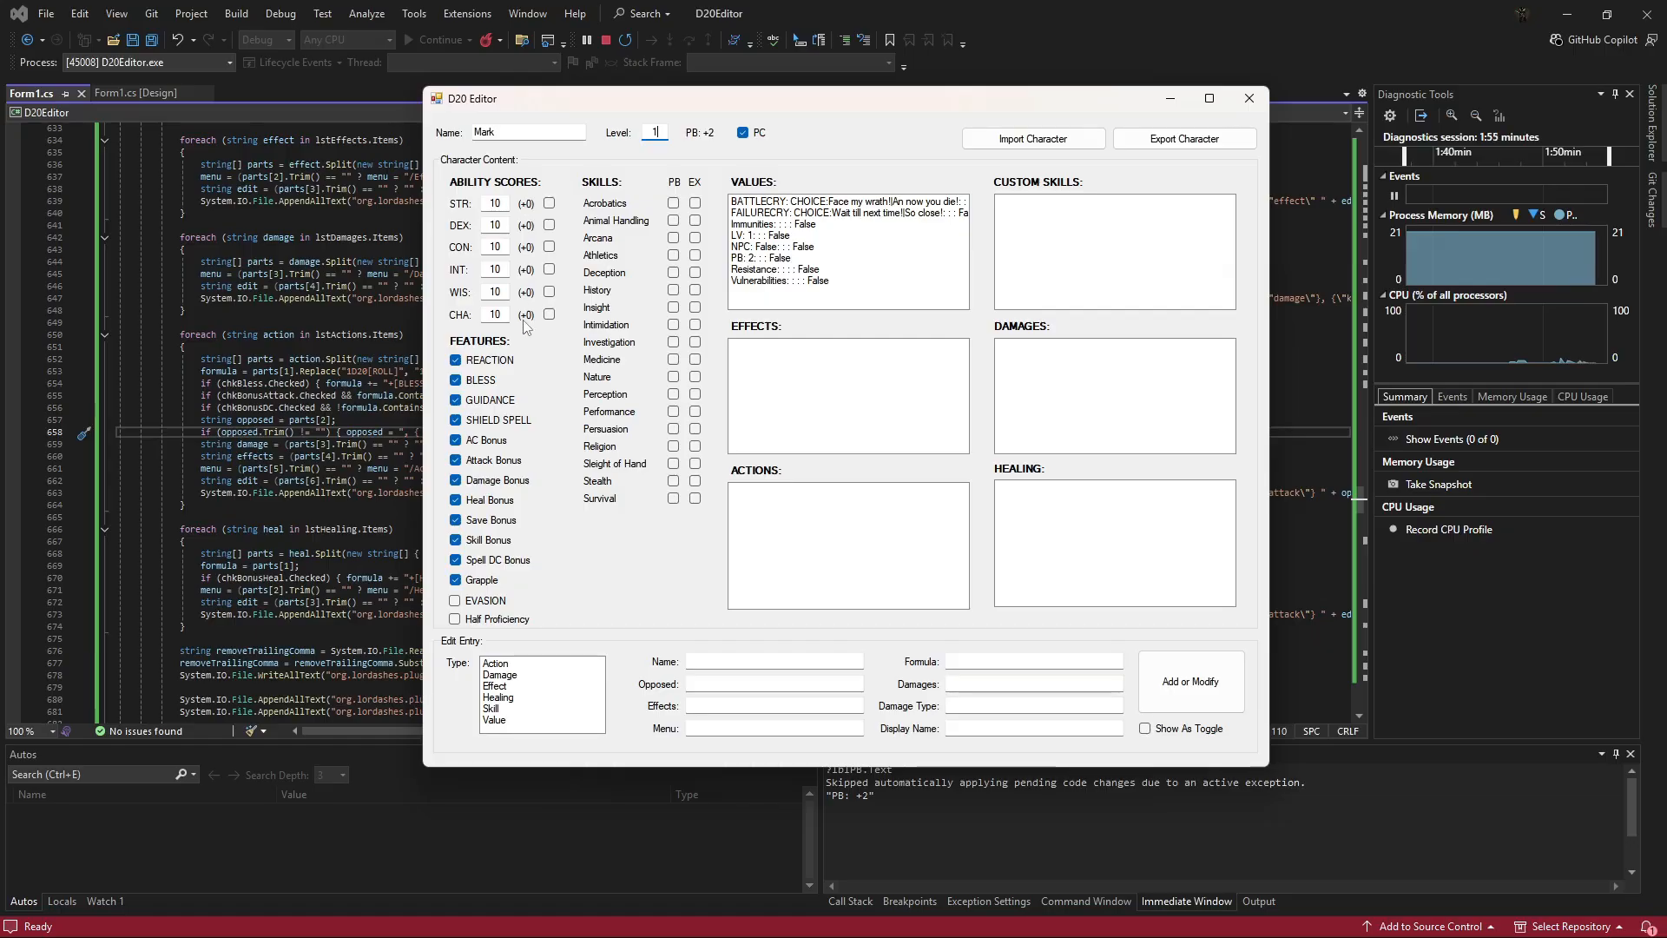
# Set STR 16, DEX 19, CON 14, INT 12, WIS 15 and CHA 11, and enable the proficiency checkboxes beside DEX and INT.
pyautogui.doubleClick(497, 203)
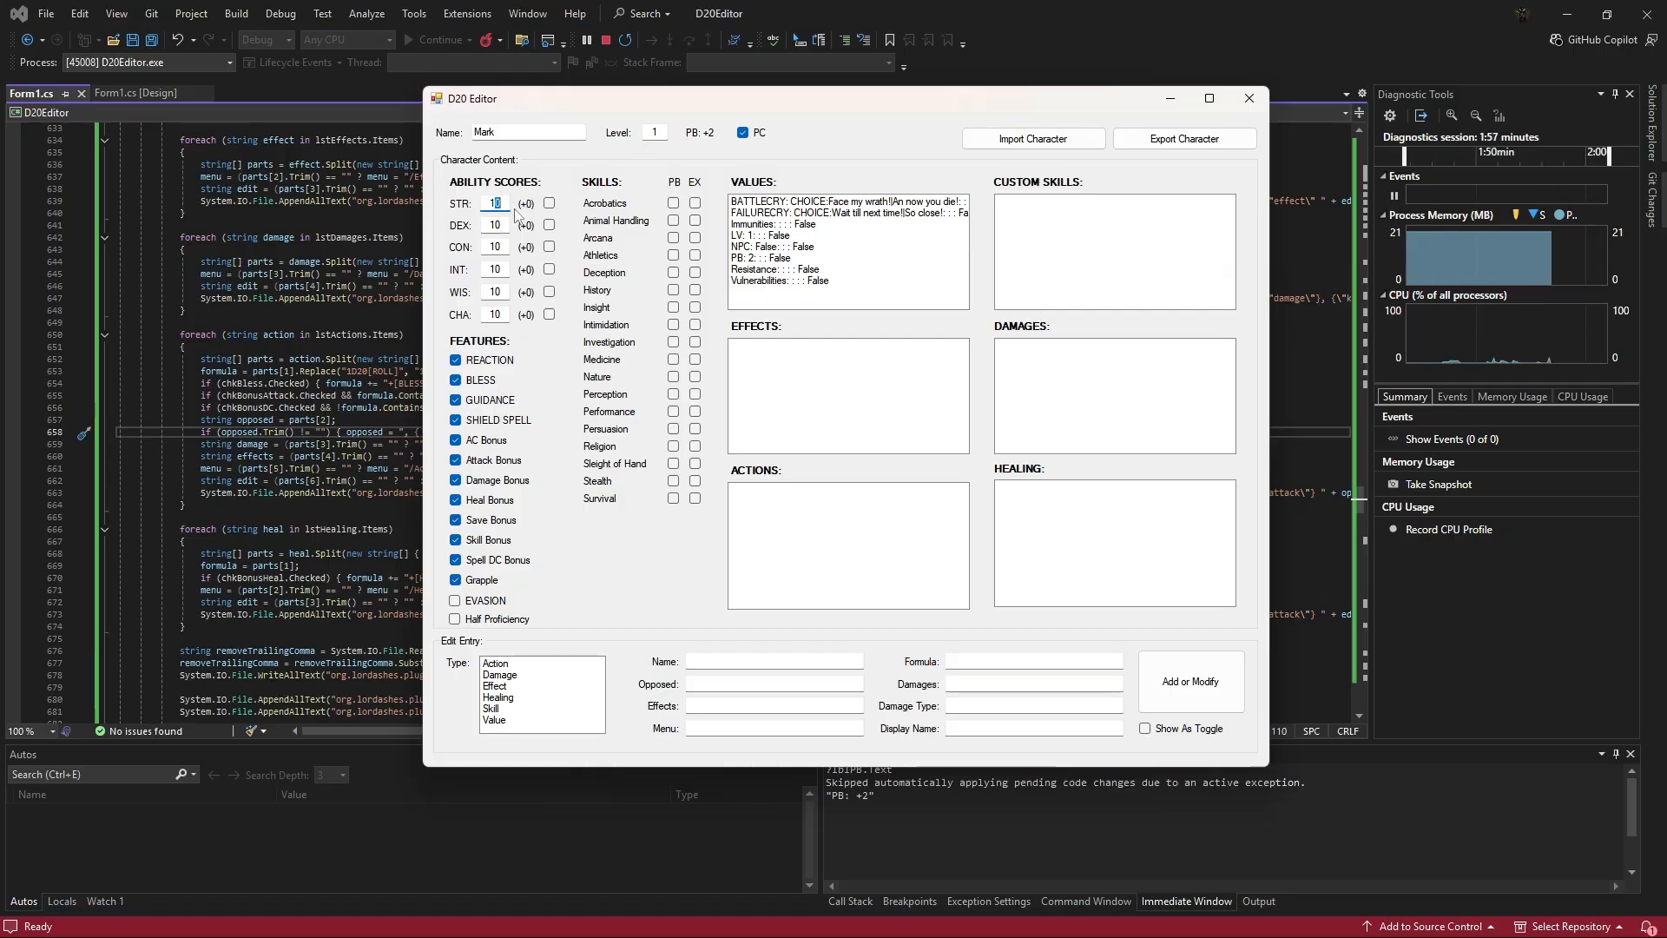
pyautogui.doubleClick(495, 225)
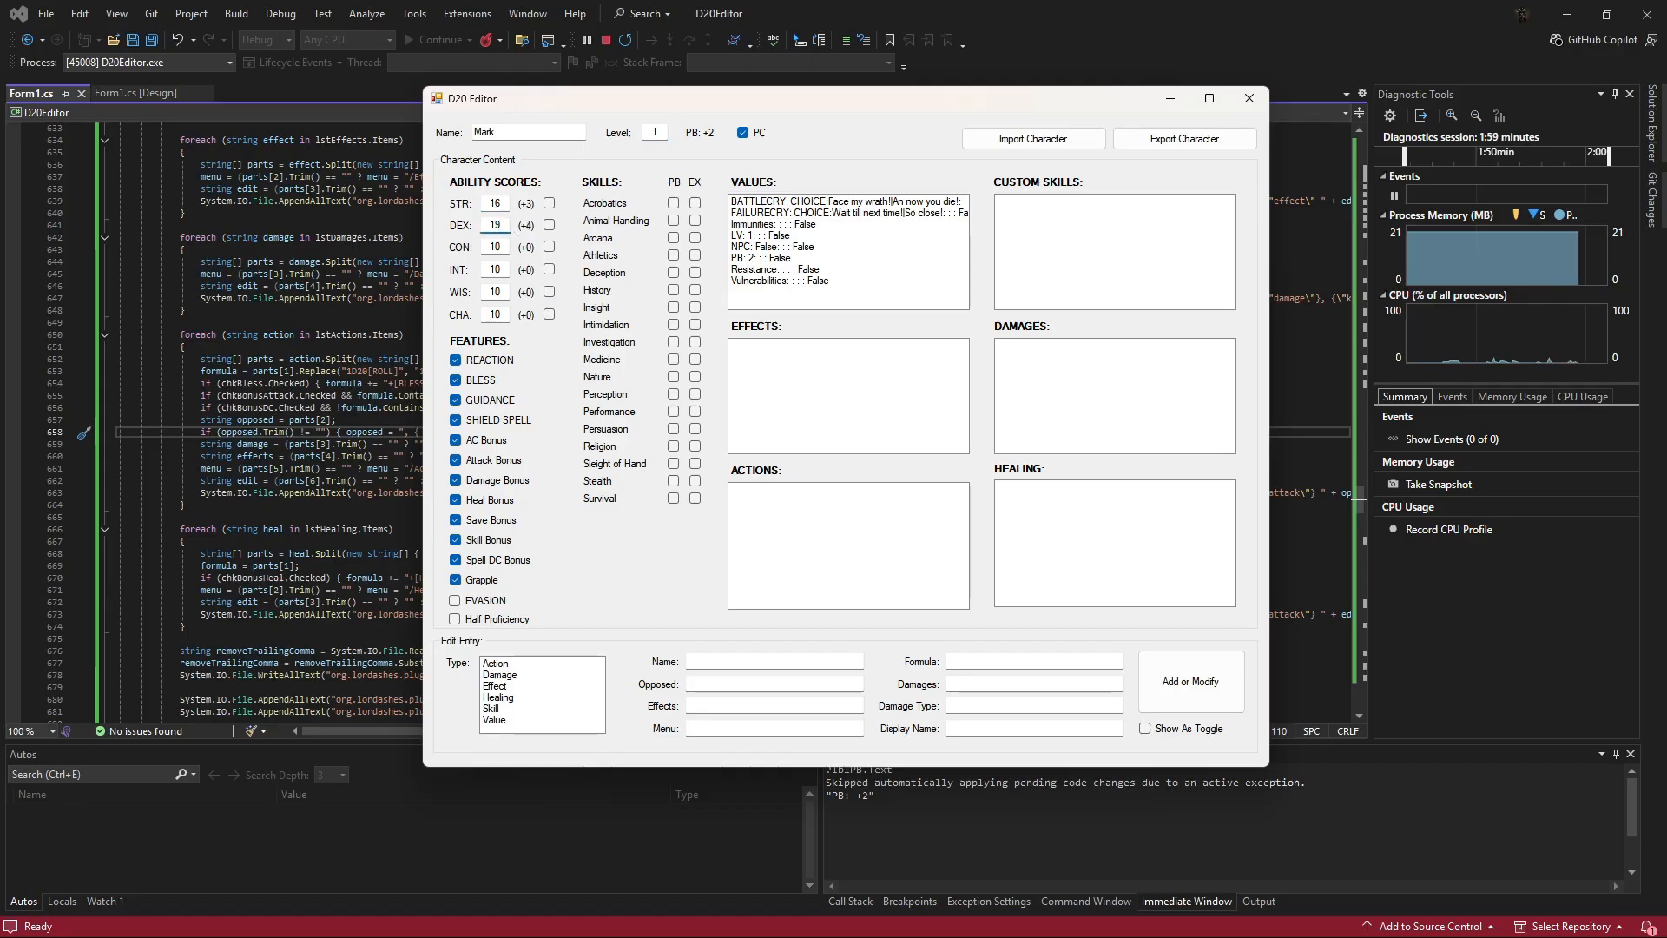
pyautogui.doubleClick(497, 246)
pyautogui.write('14')
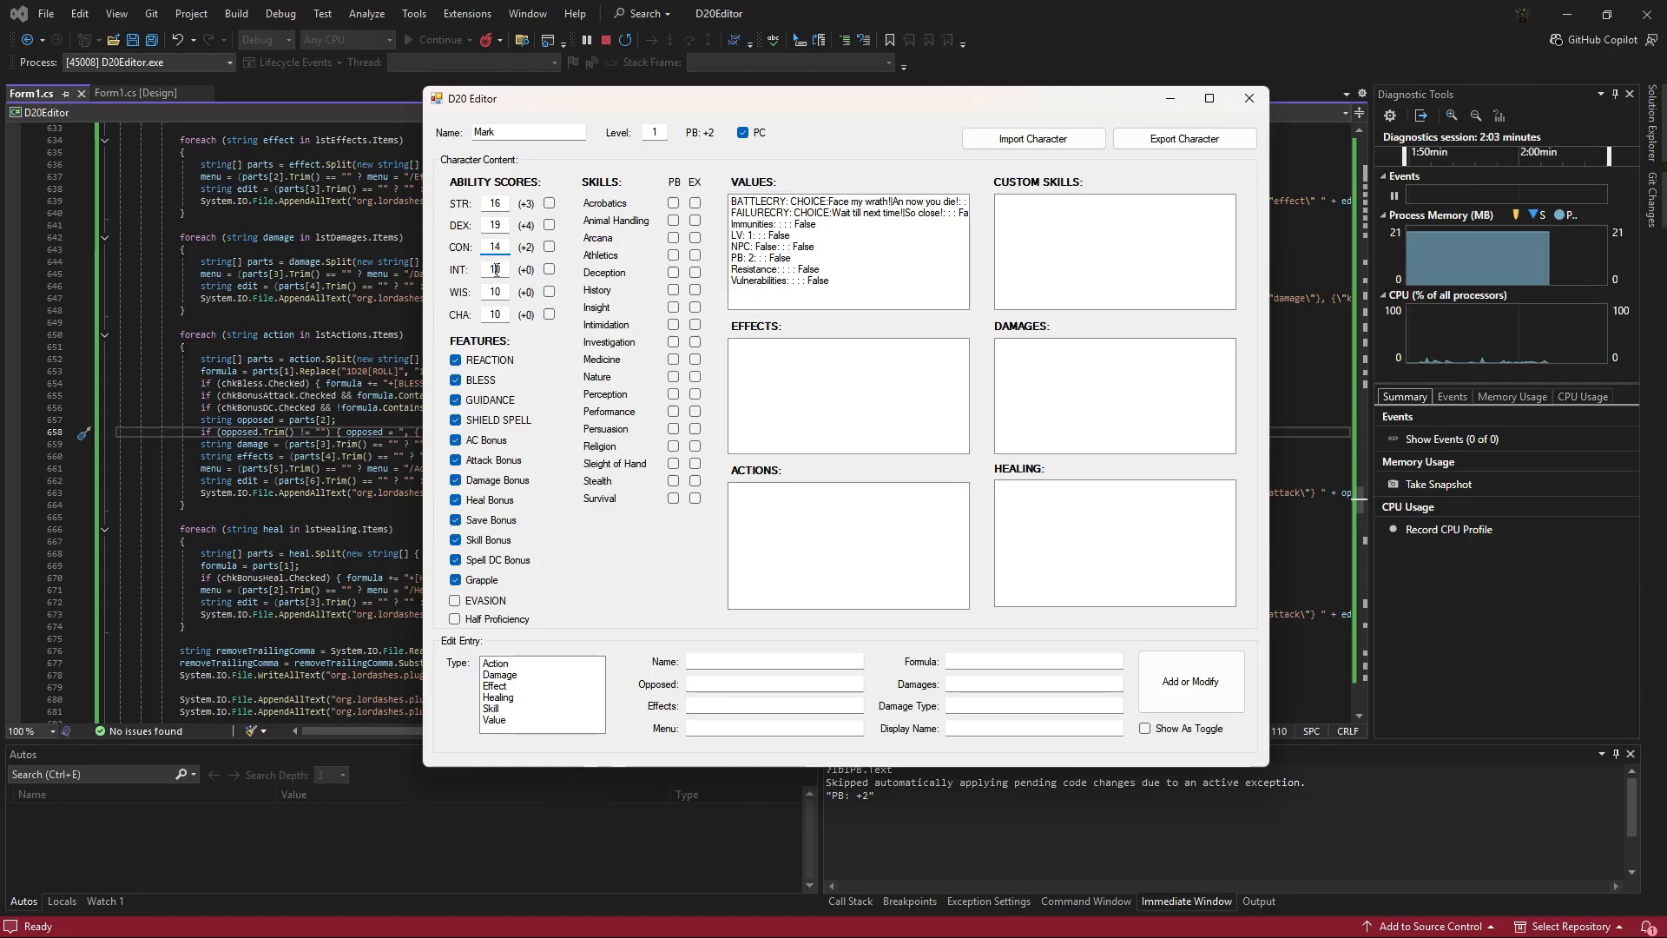
pyautogui.doubleClick(496, 269)
pyautogui.write('12')
pyautogui.doubleClick(496, 293)
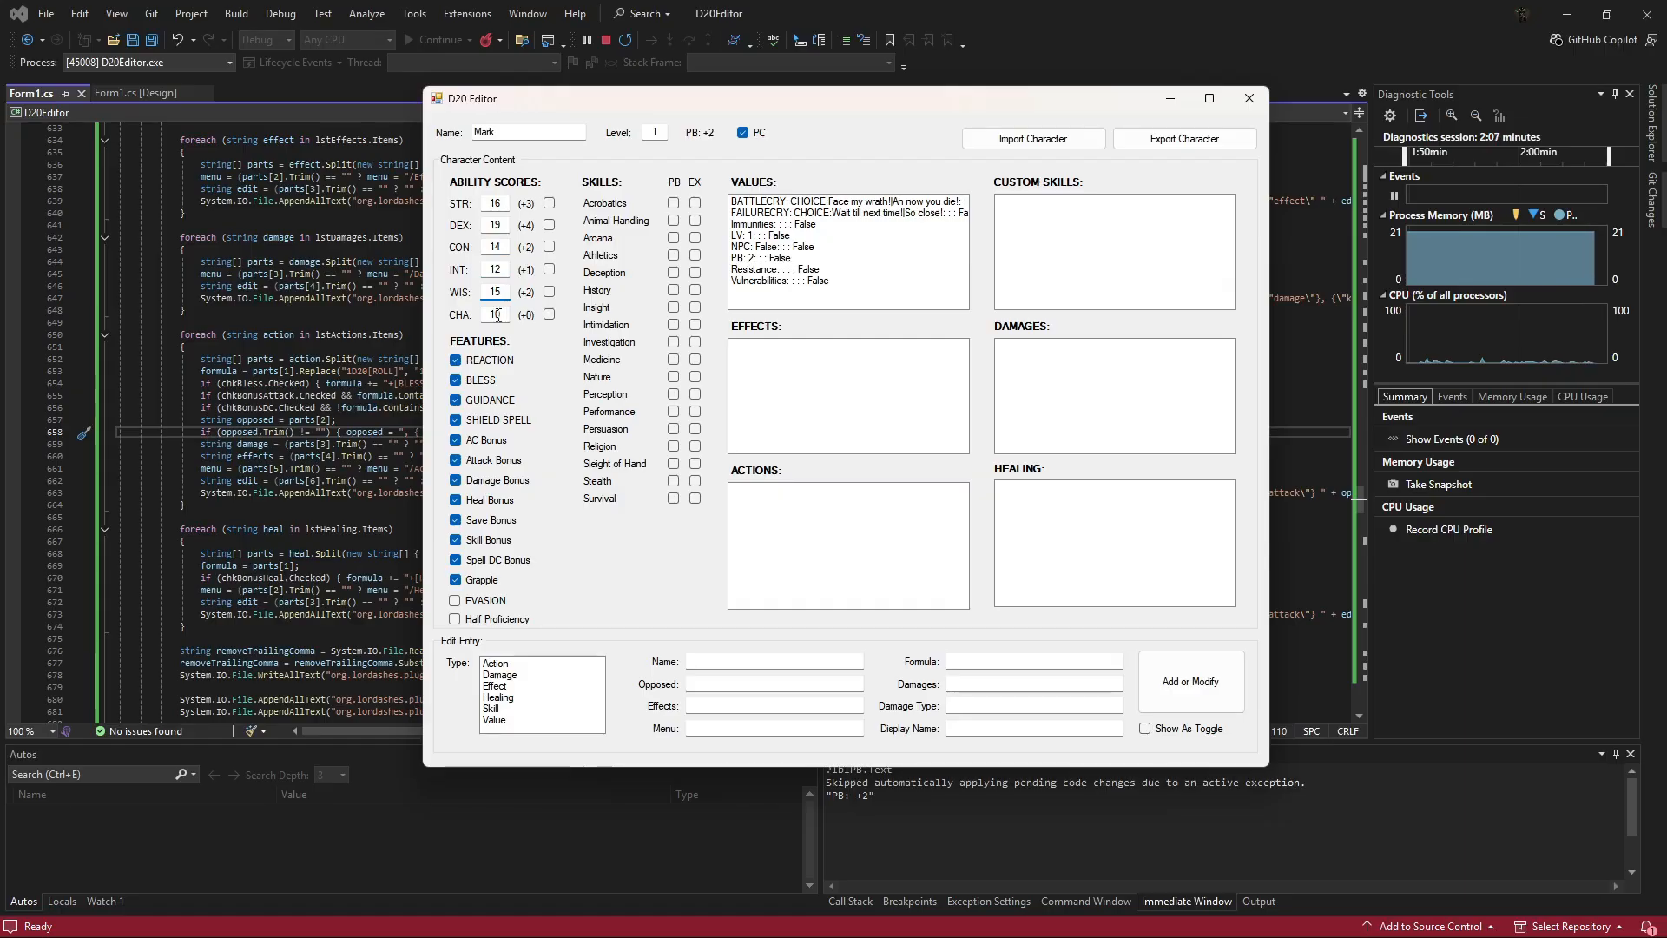
pyautogui.doubleClick(502, 314)
pyautogui.write('11')
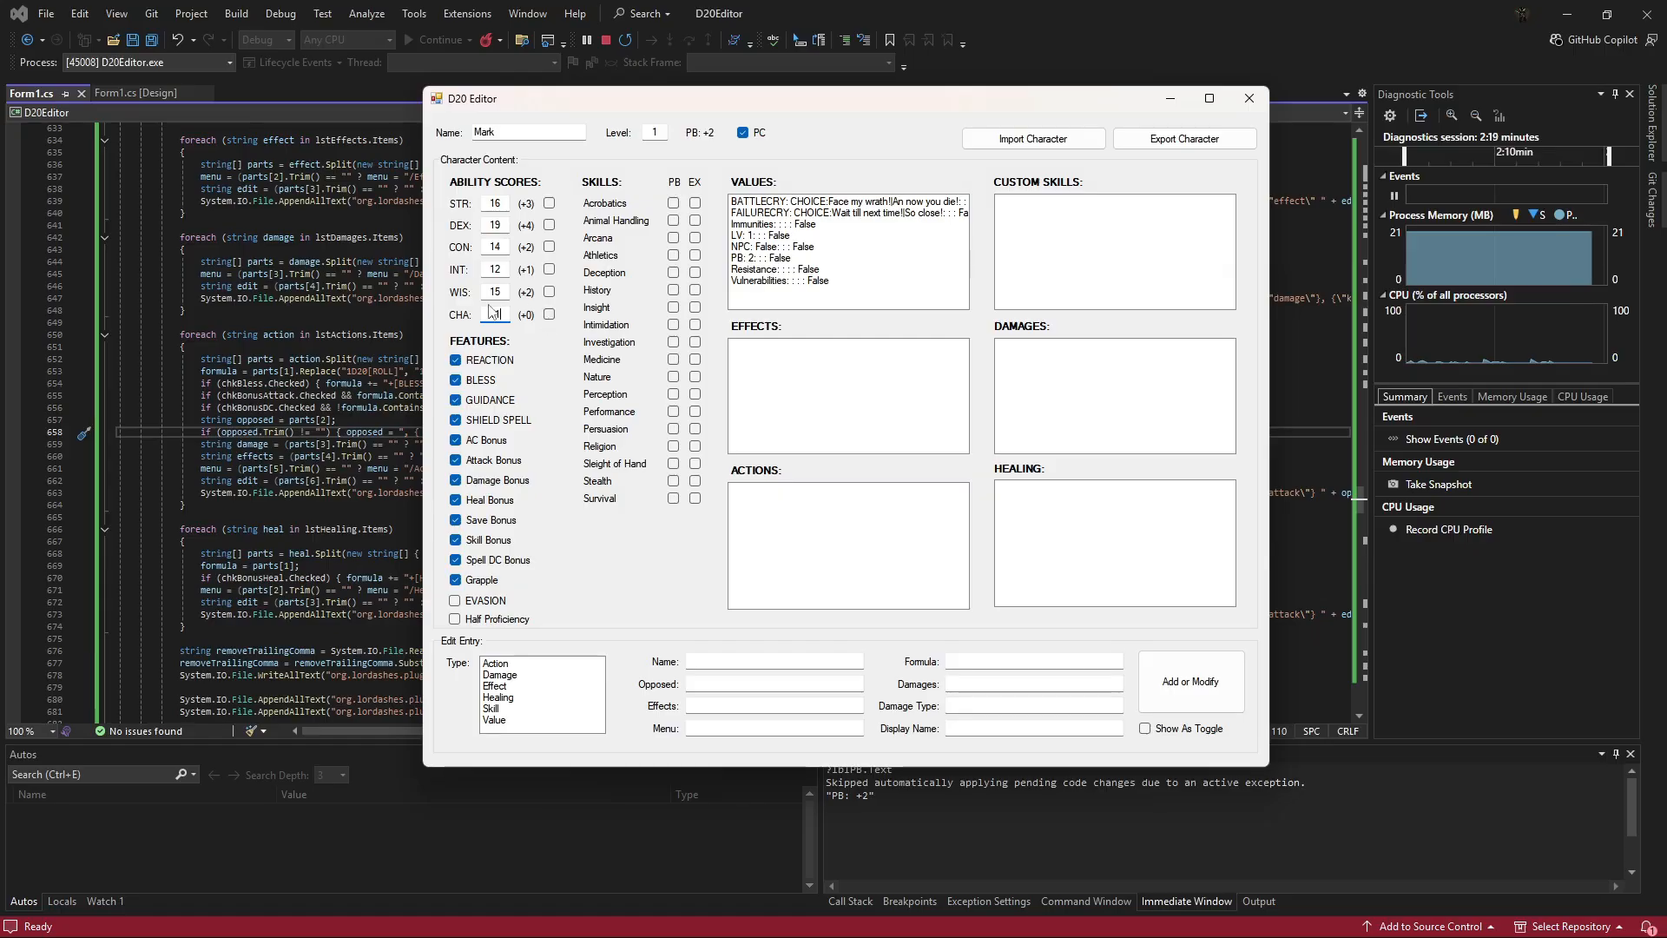
pyautogui.click(549, 225)
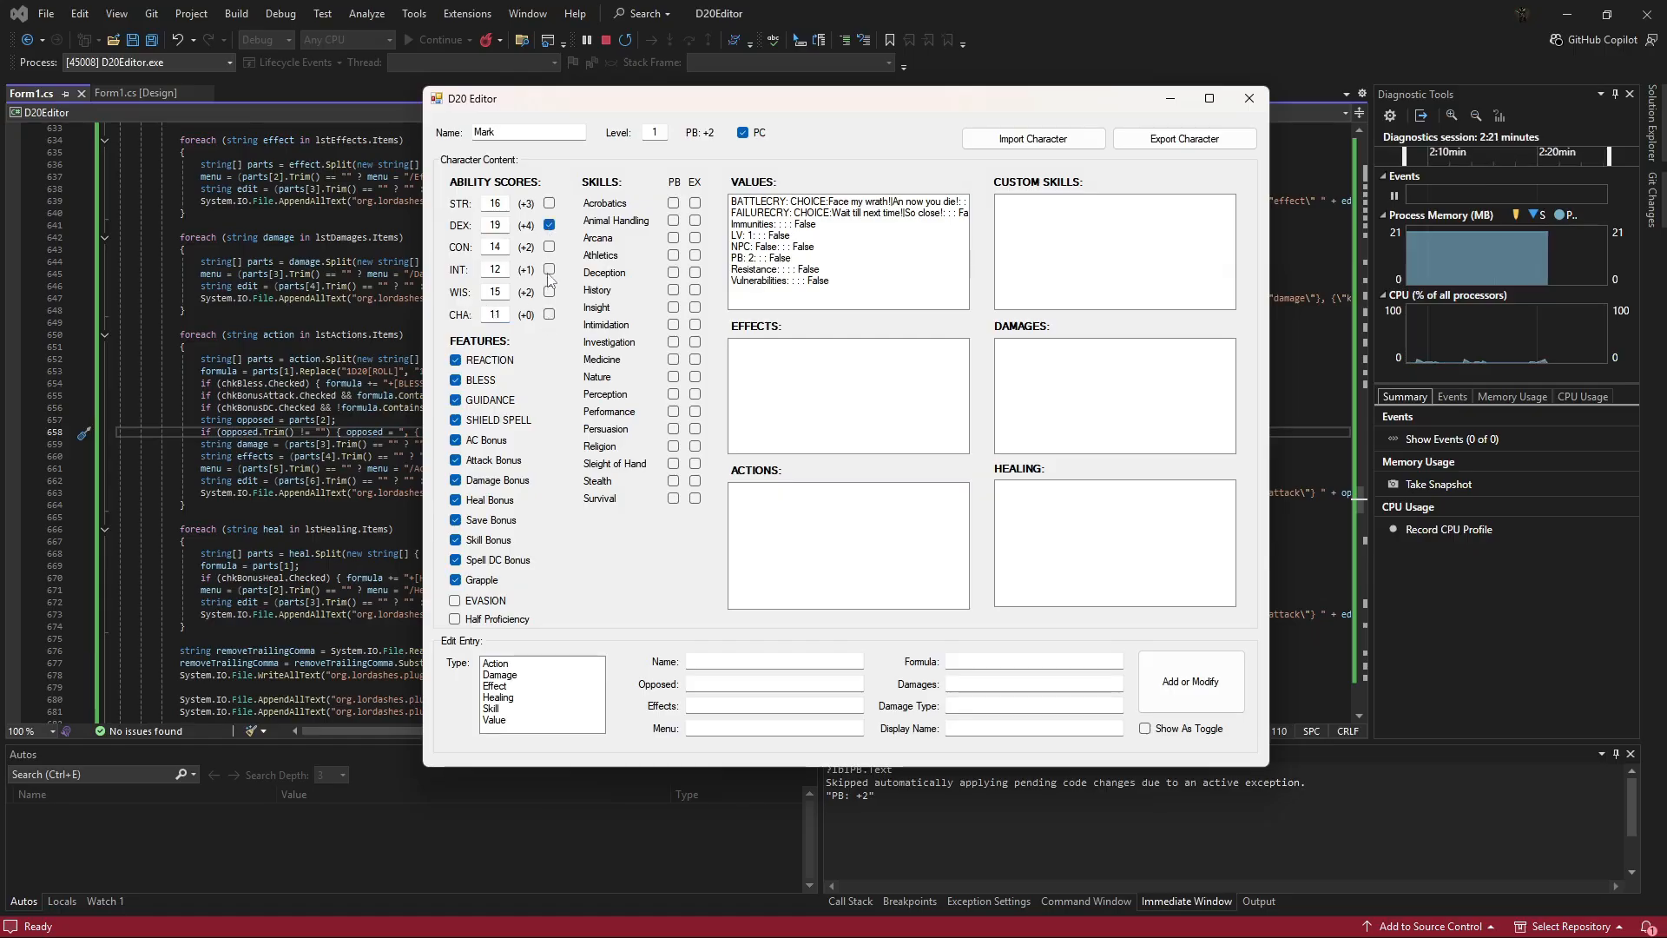
pyautogui.click(549, 269)
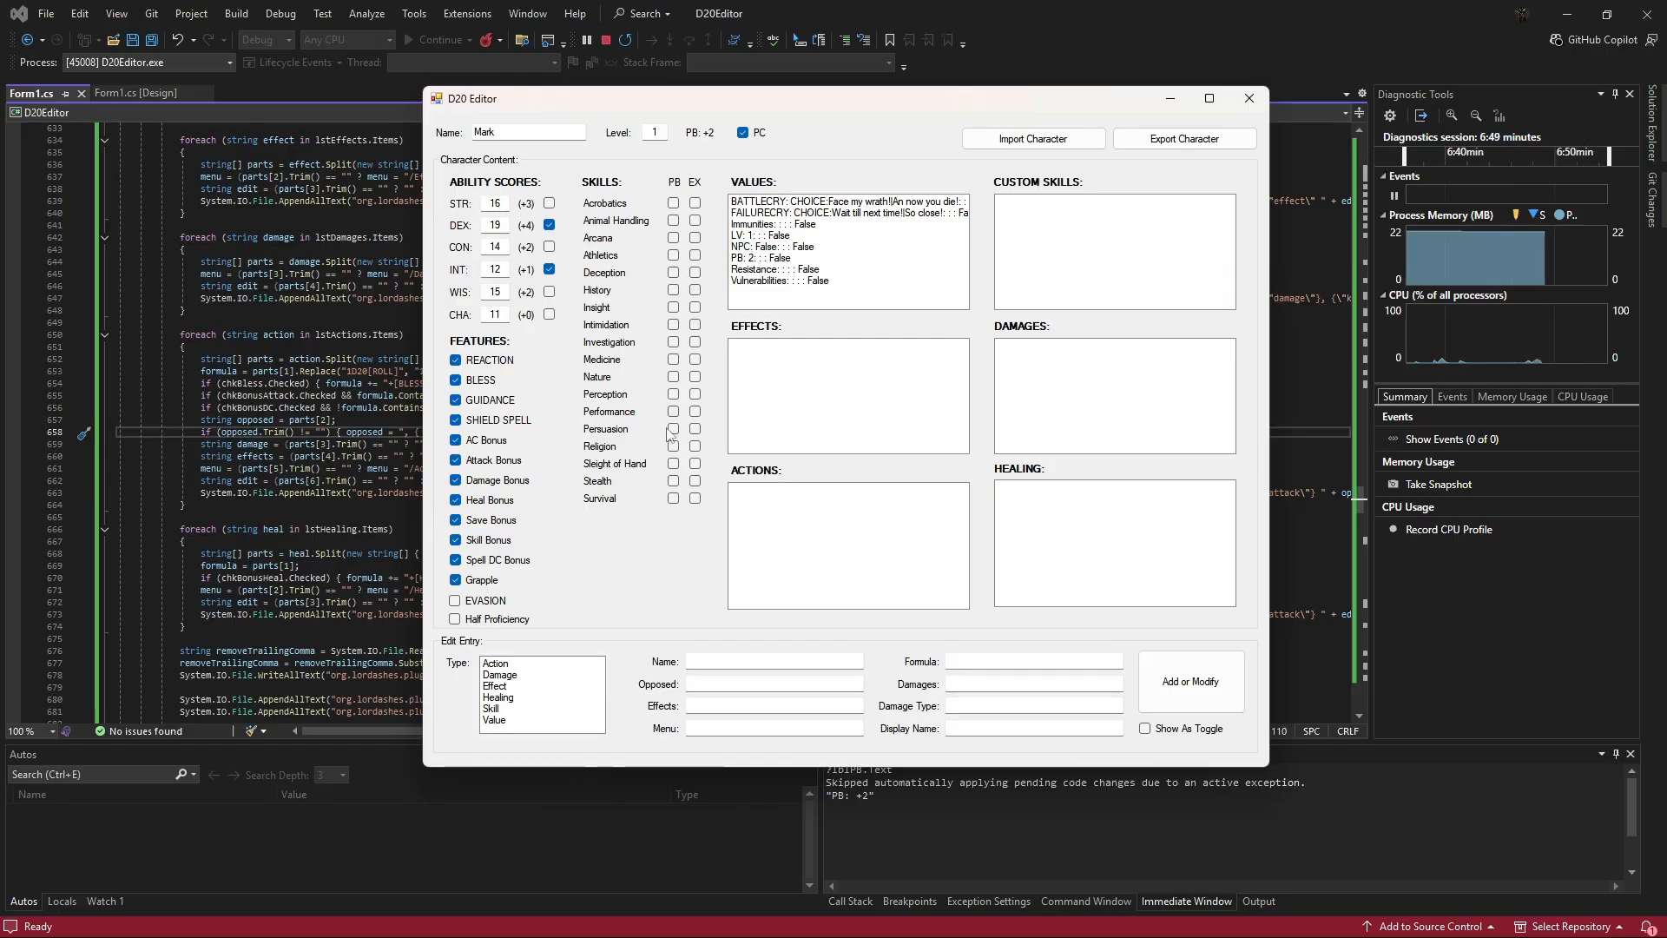
# Enable EX for Stealth and Investigation, and PB for Athletics, Deception, Perception and Sleight of Hand.
pyautogui.click(694, 481)
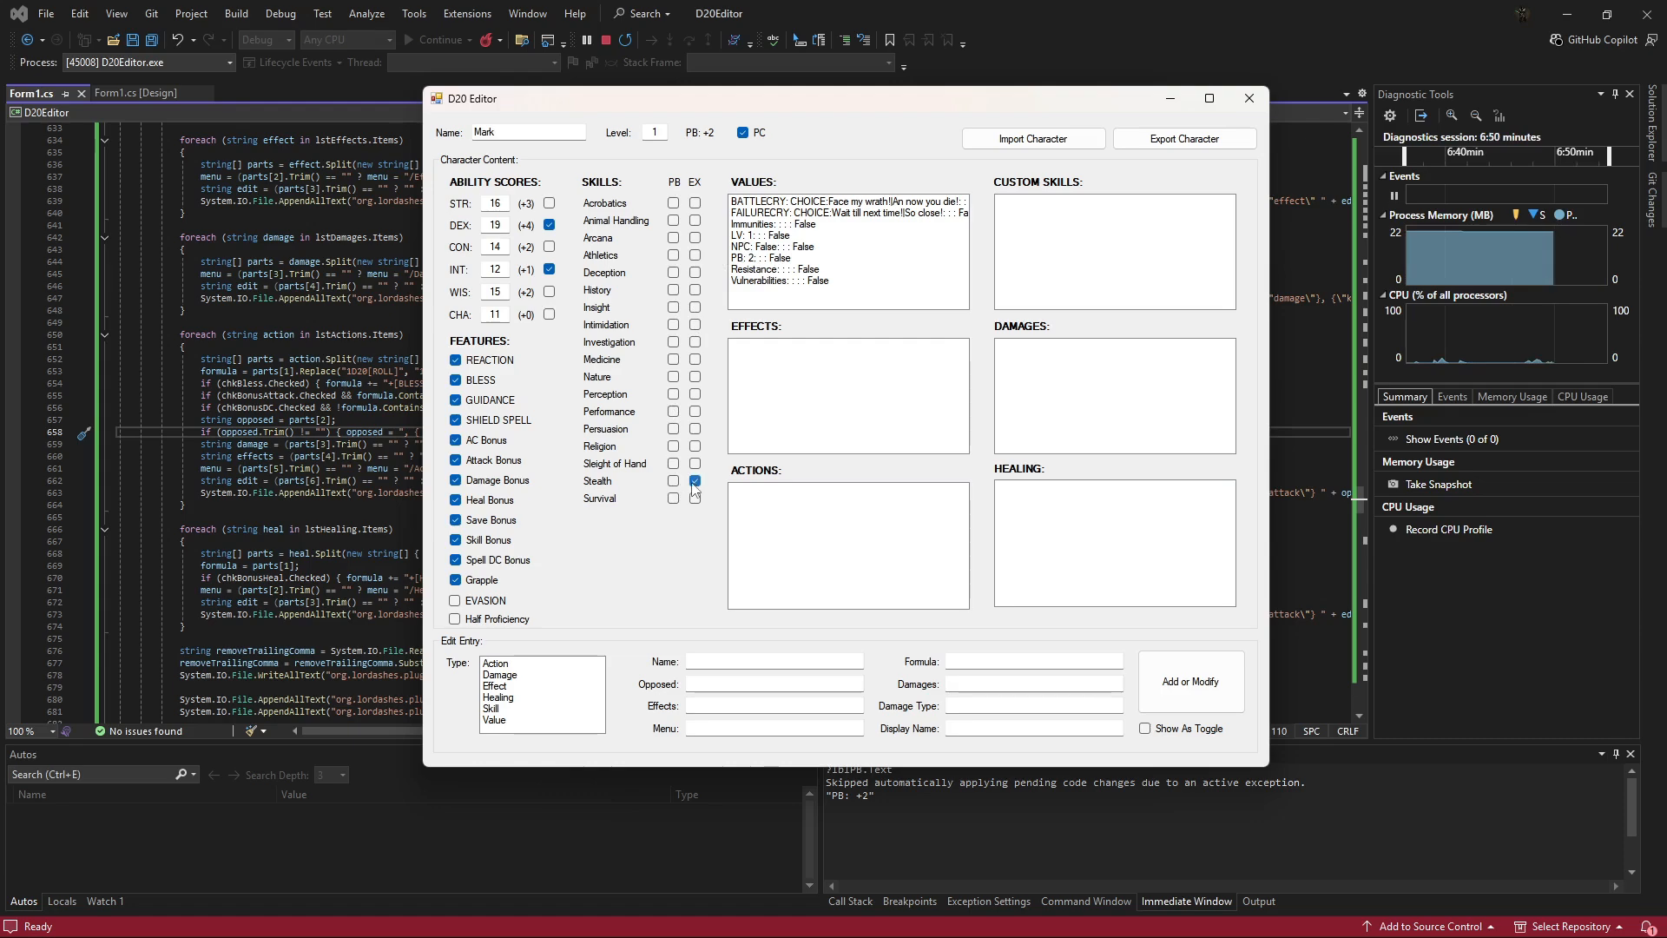
pyautogui.click(694, 342)
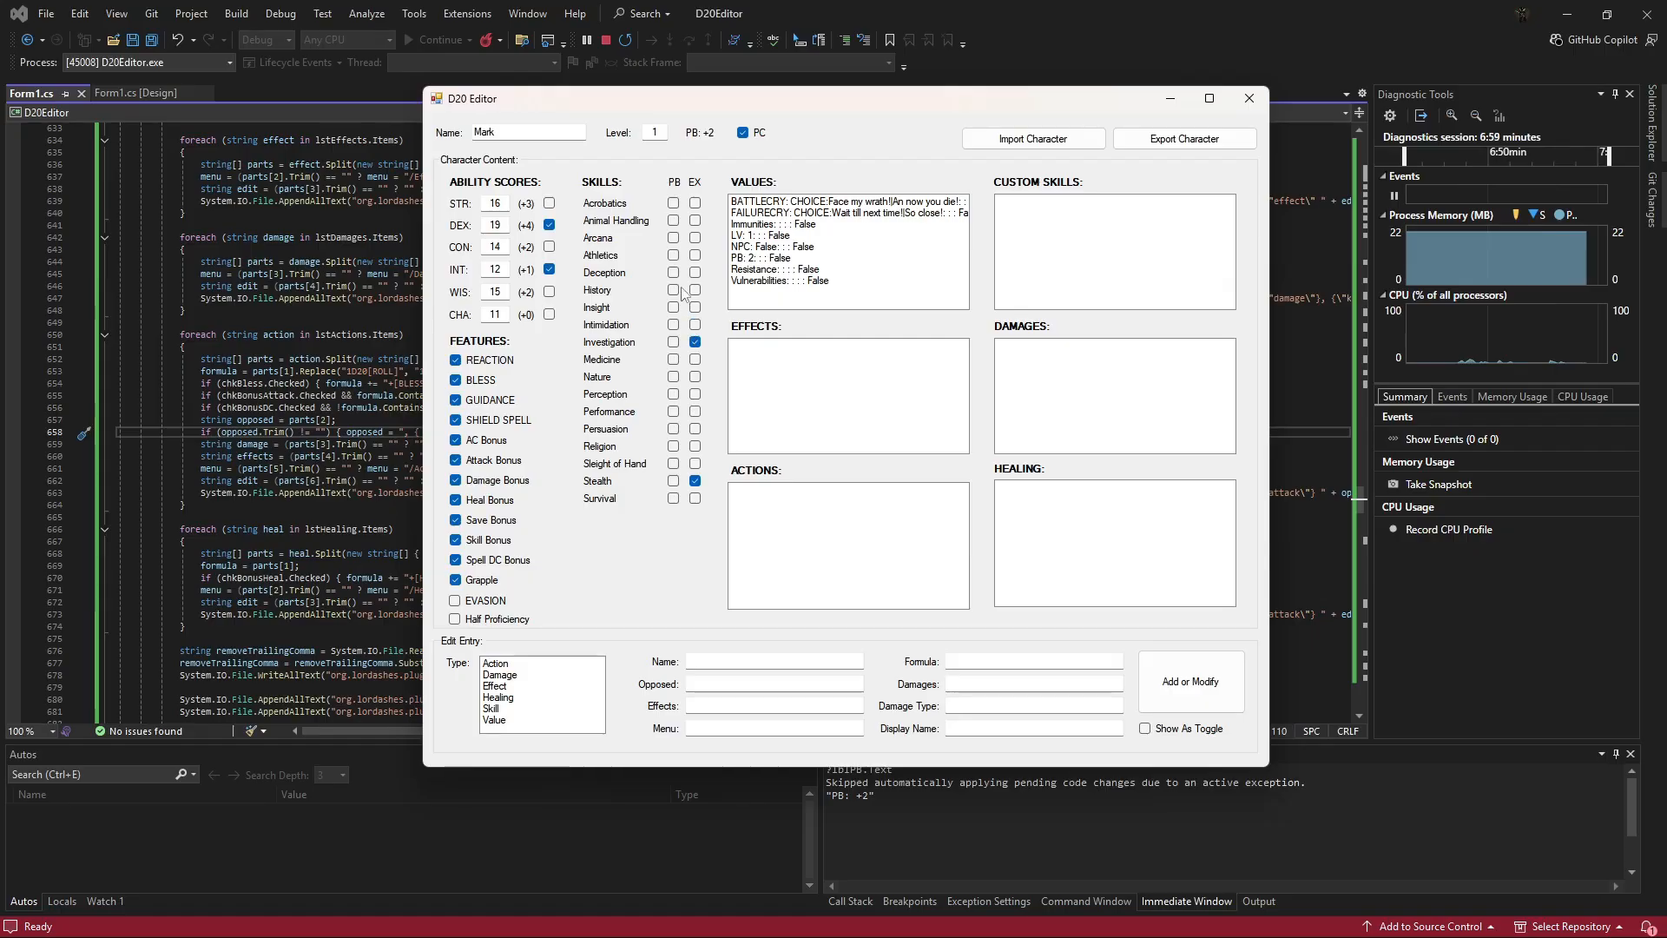
pyautogui.click(673, 255)
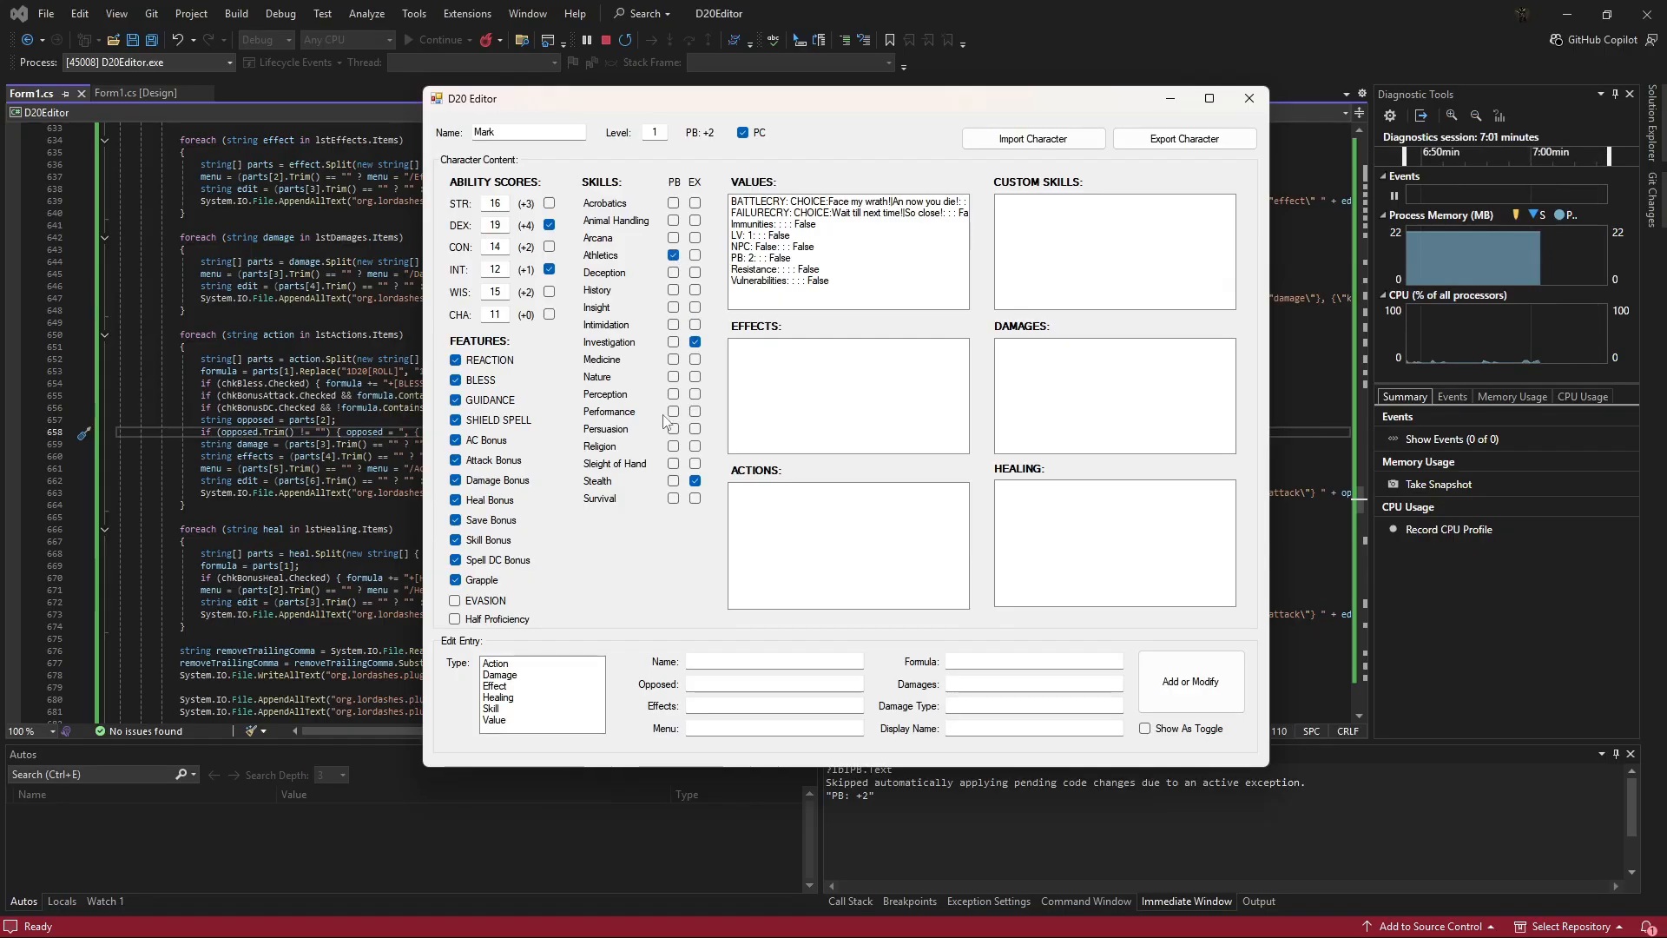
pyautogui.click(674, 464)
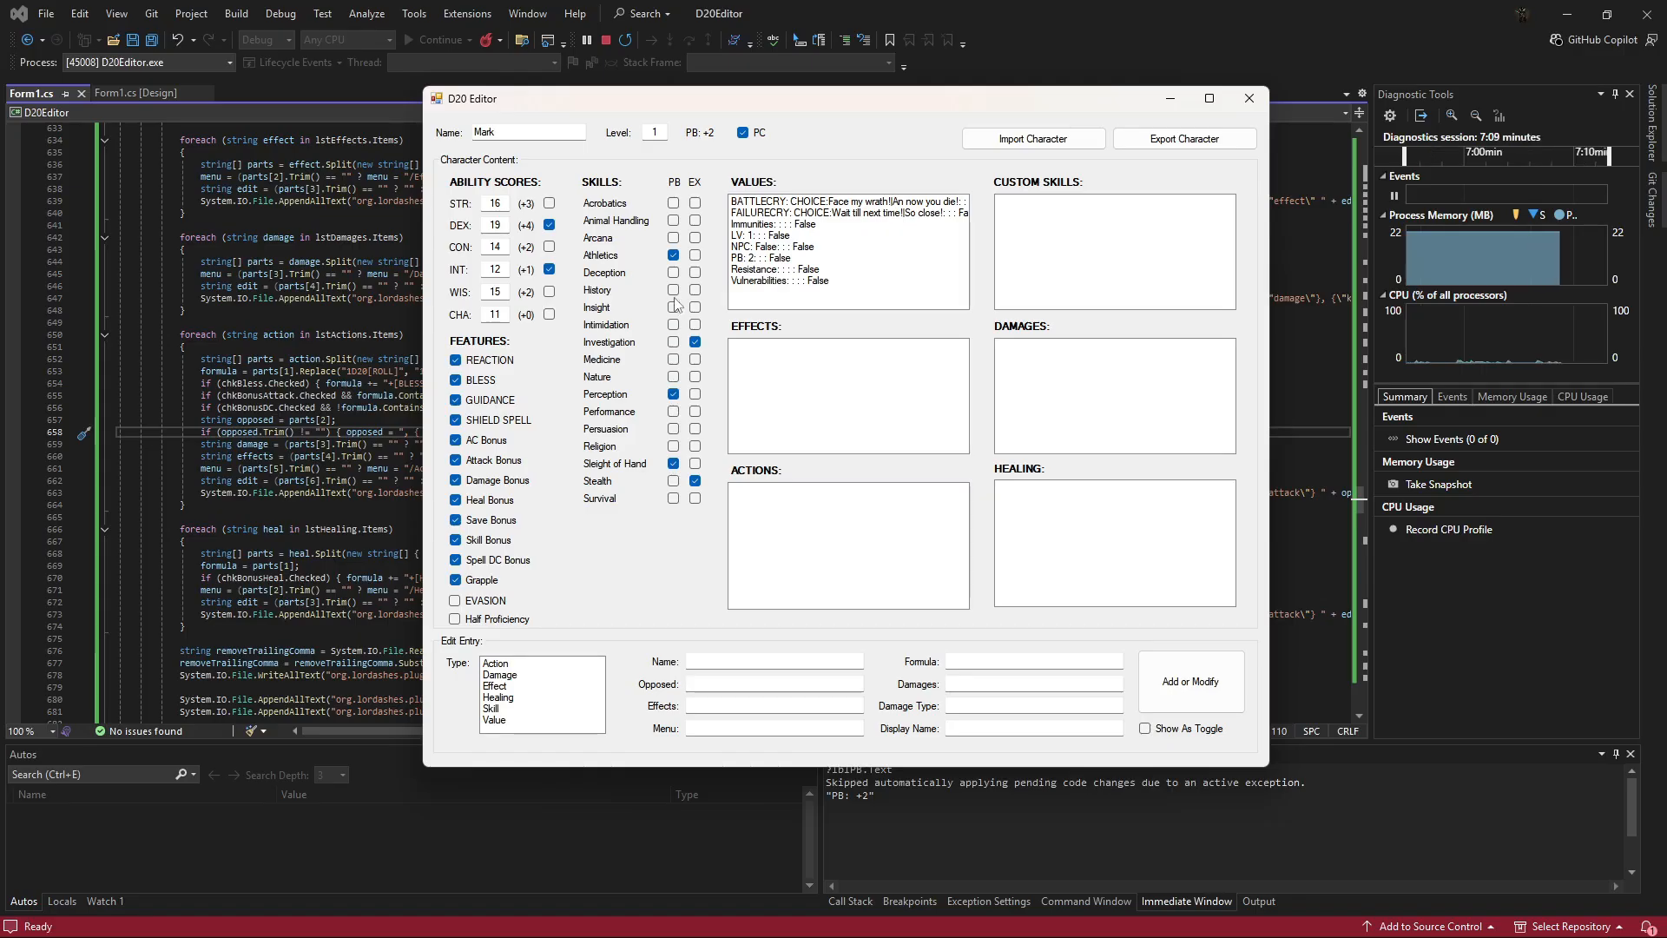
pyautogui.click(673, 271)
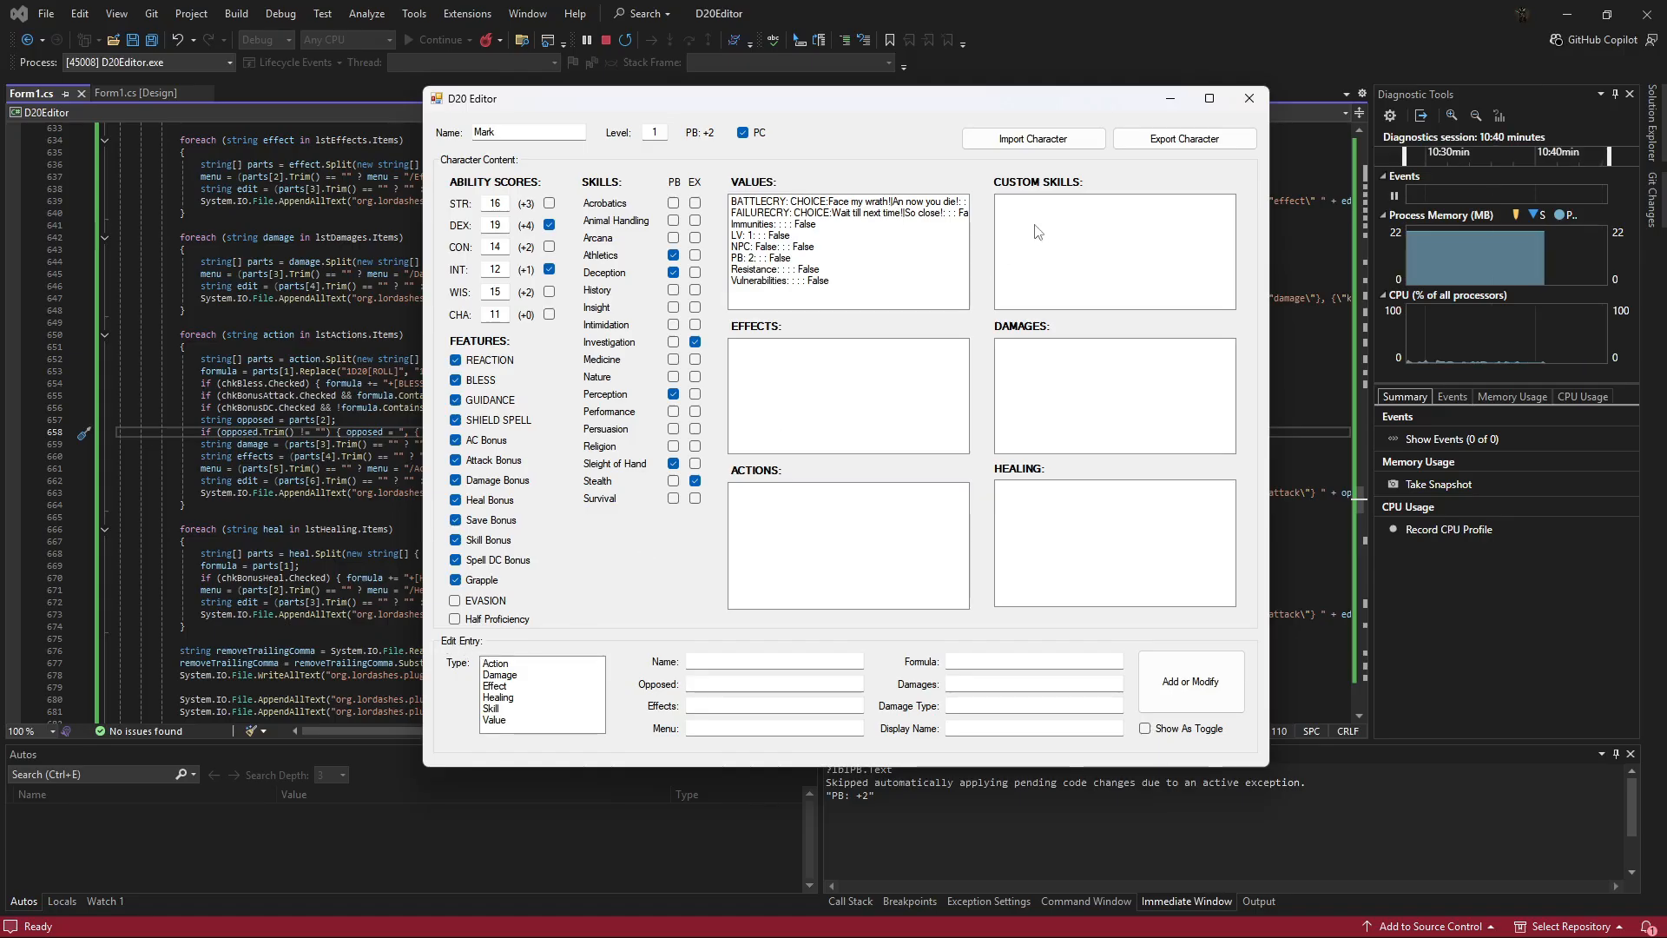
# Fill in a Skill entry named Thieves Tools with the formula 1D20+[DEX].
pyautogui.click(496, 708)
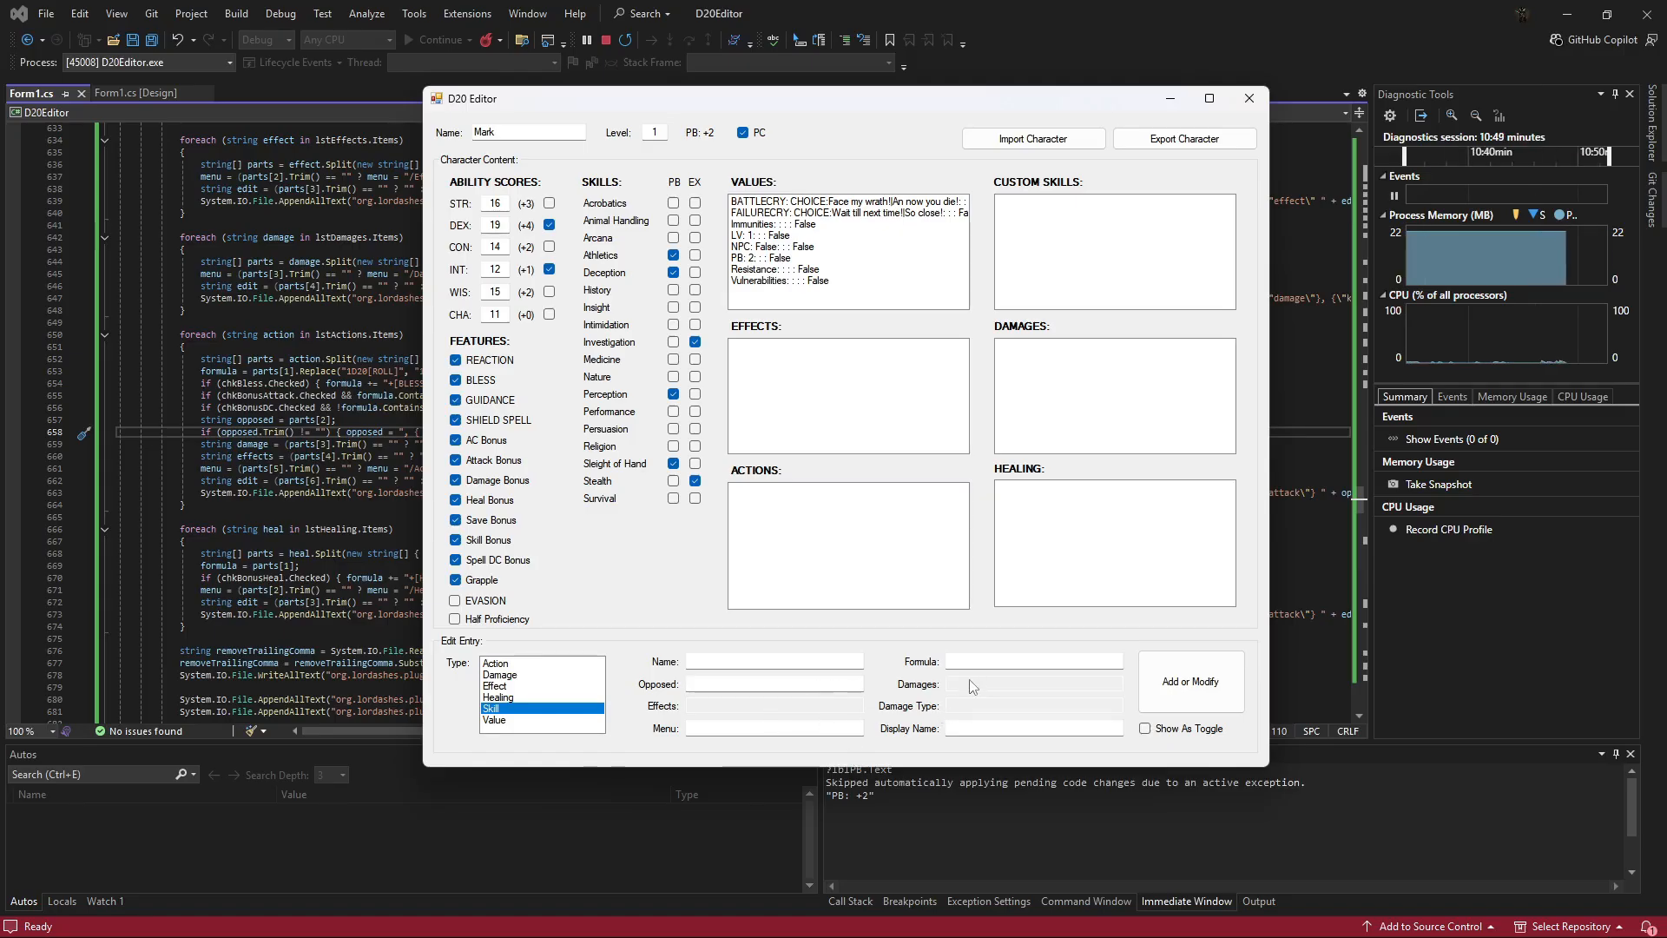
pyautogui.click(808, 664)
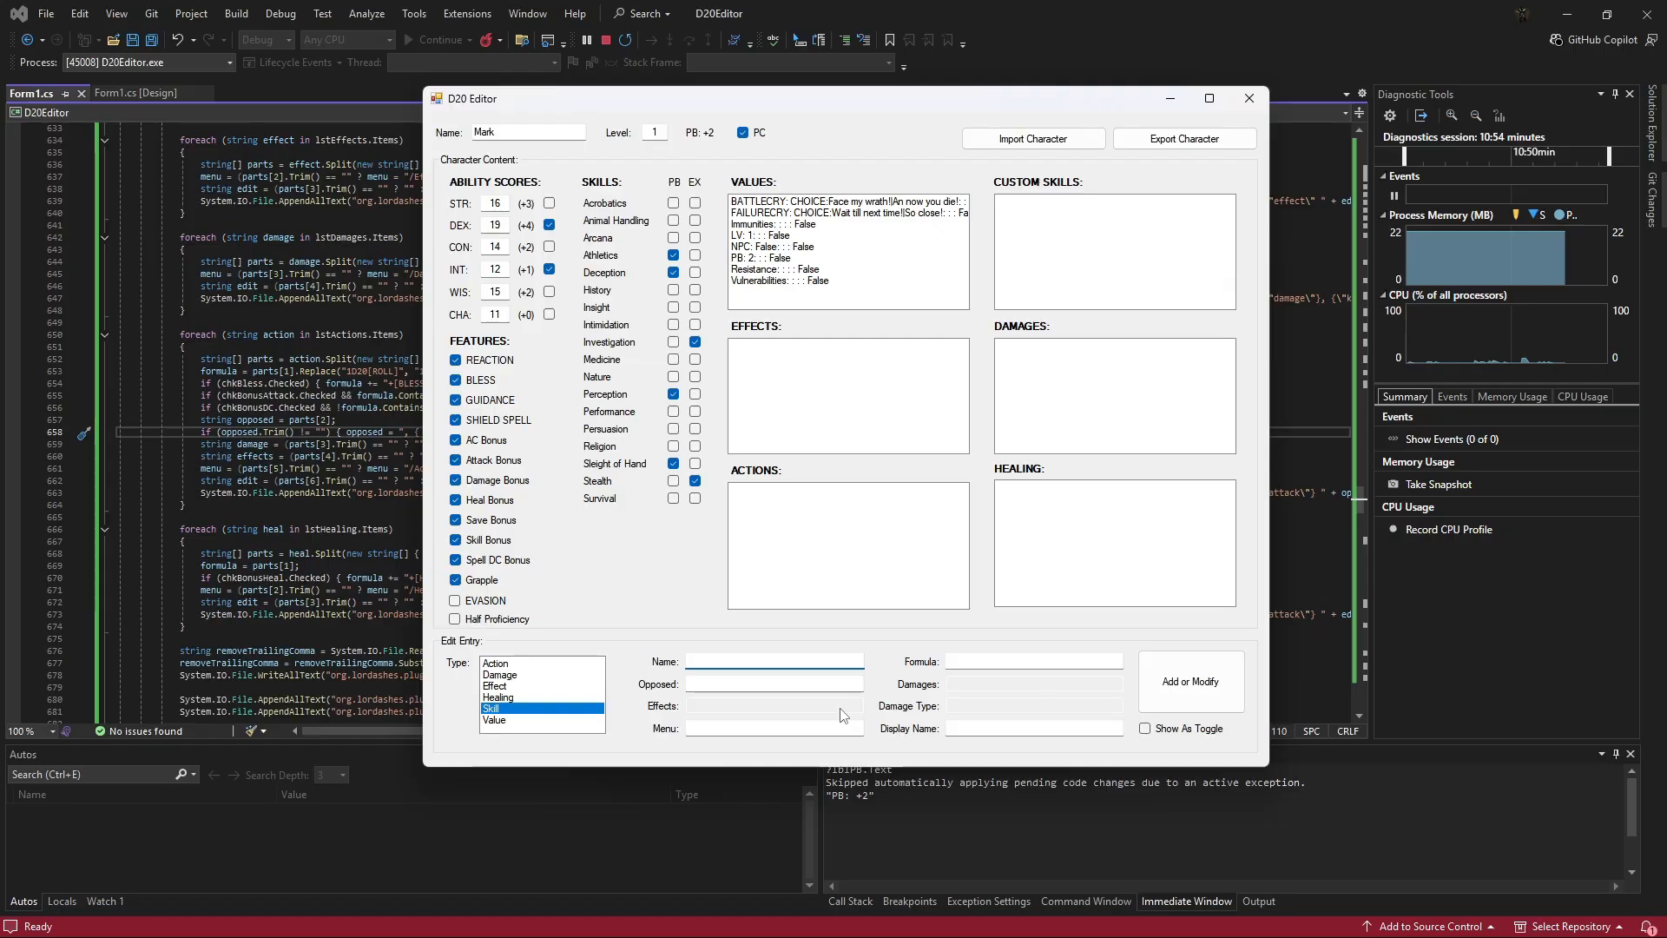
pyautogui.write('Th')
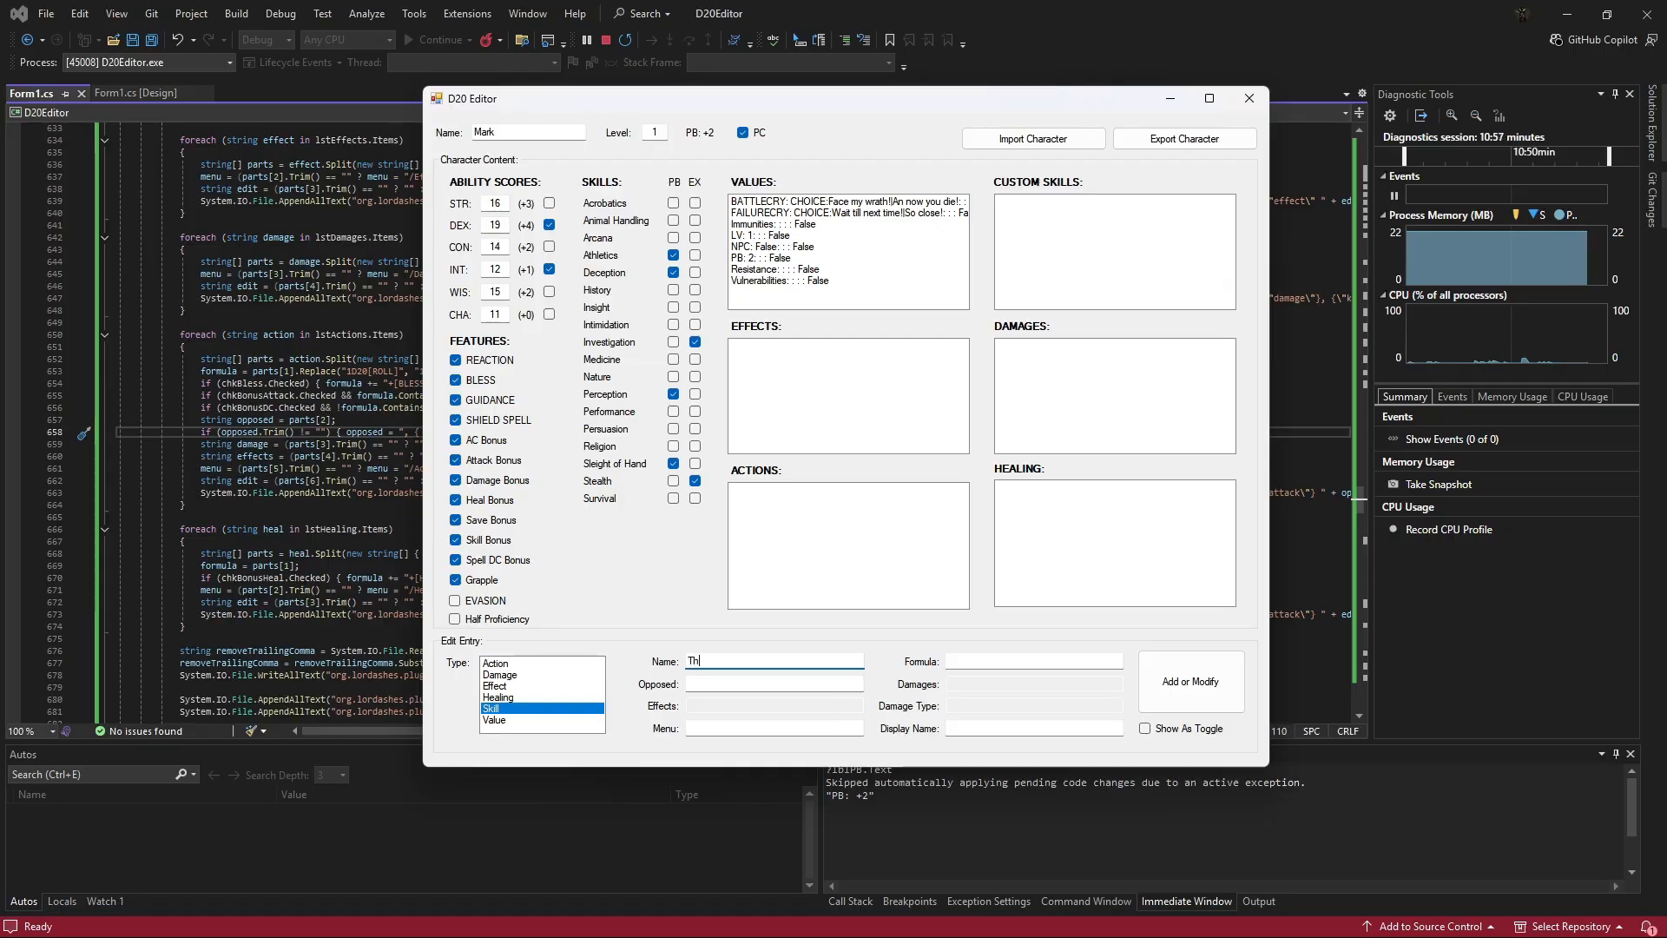
pyautogui.write('ieves Tools')
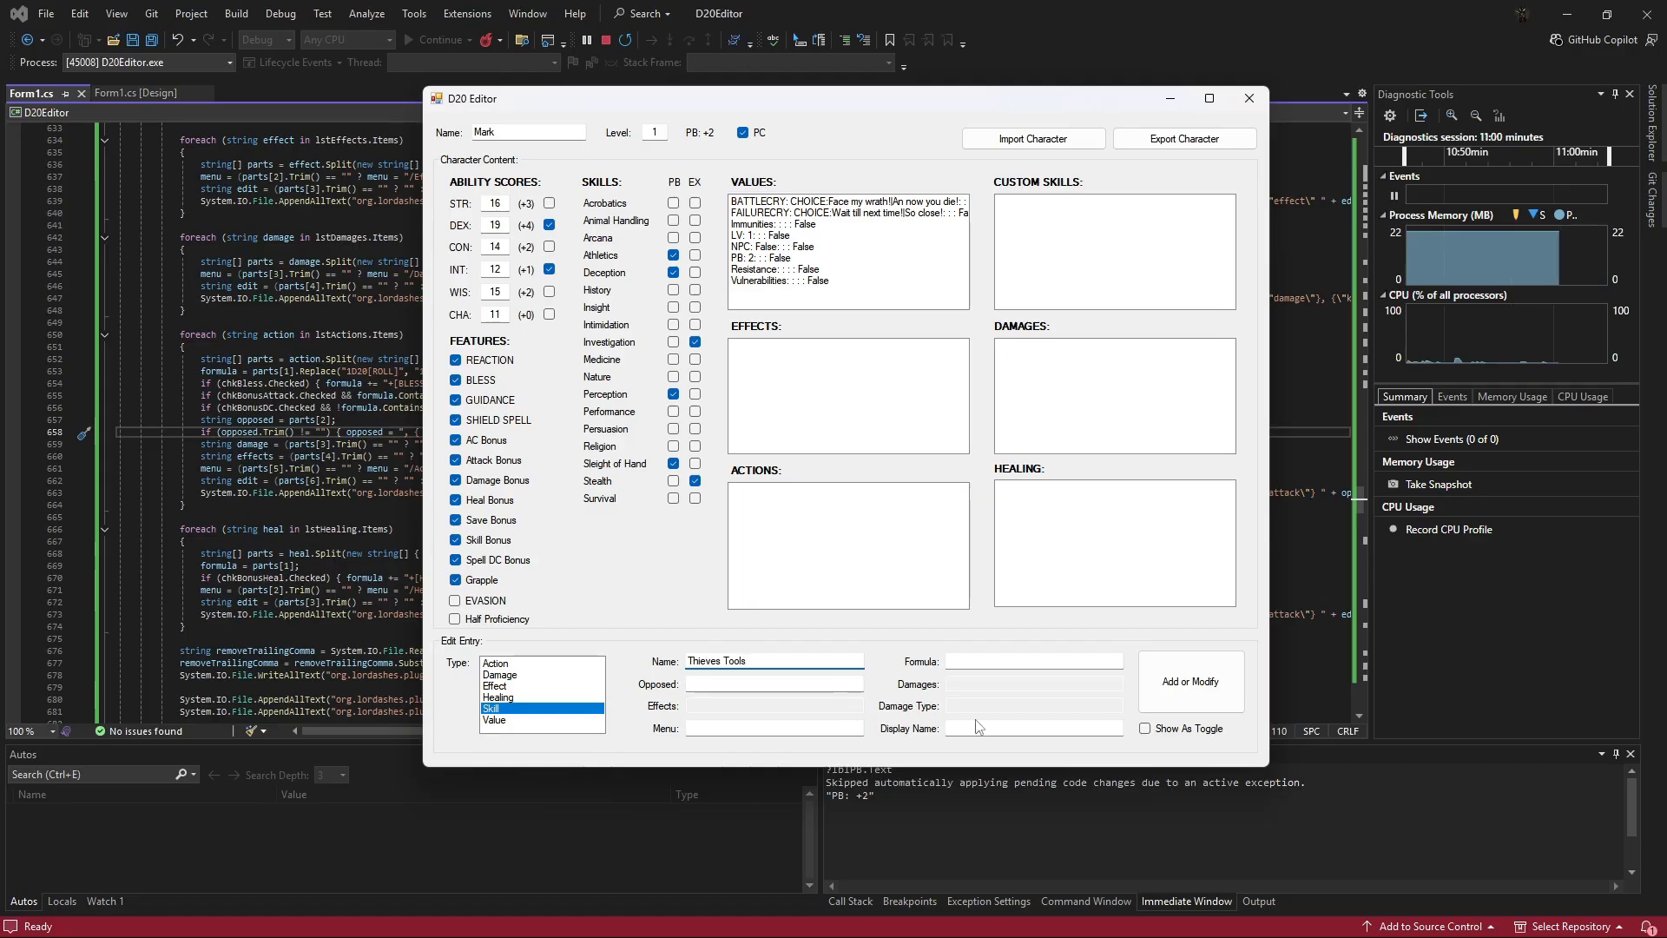
pyautogui.click(1005, 662)
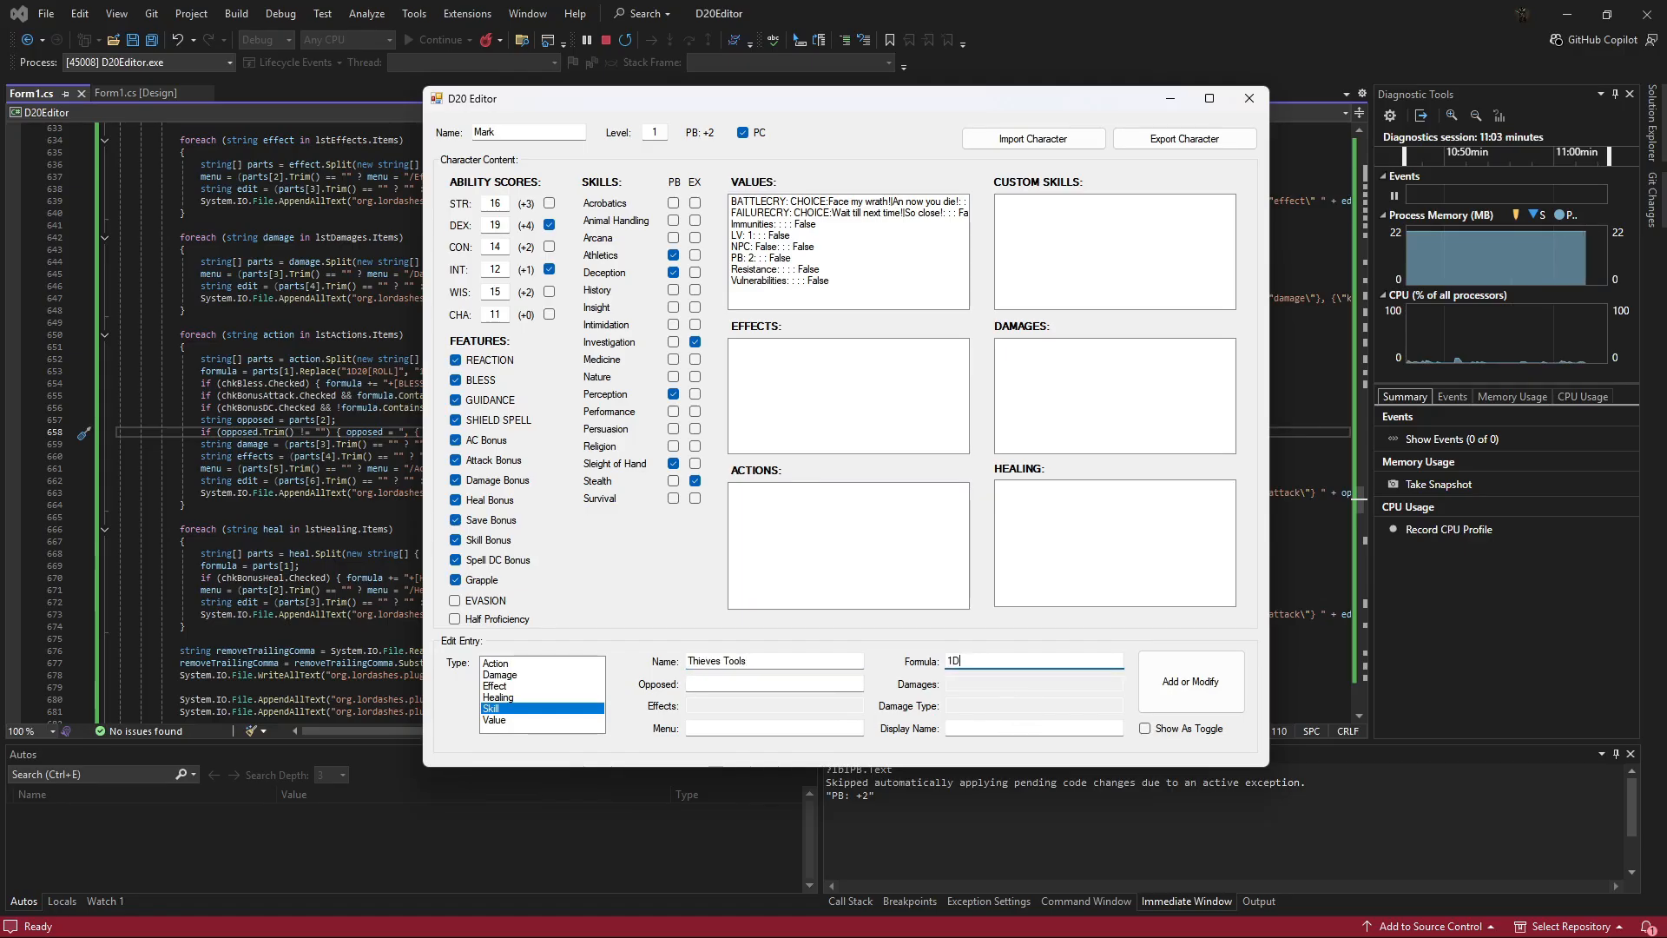
pyautogui.write('1D20+[DEX')
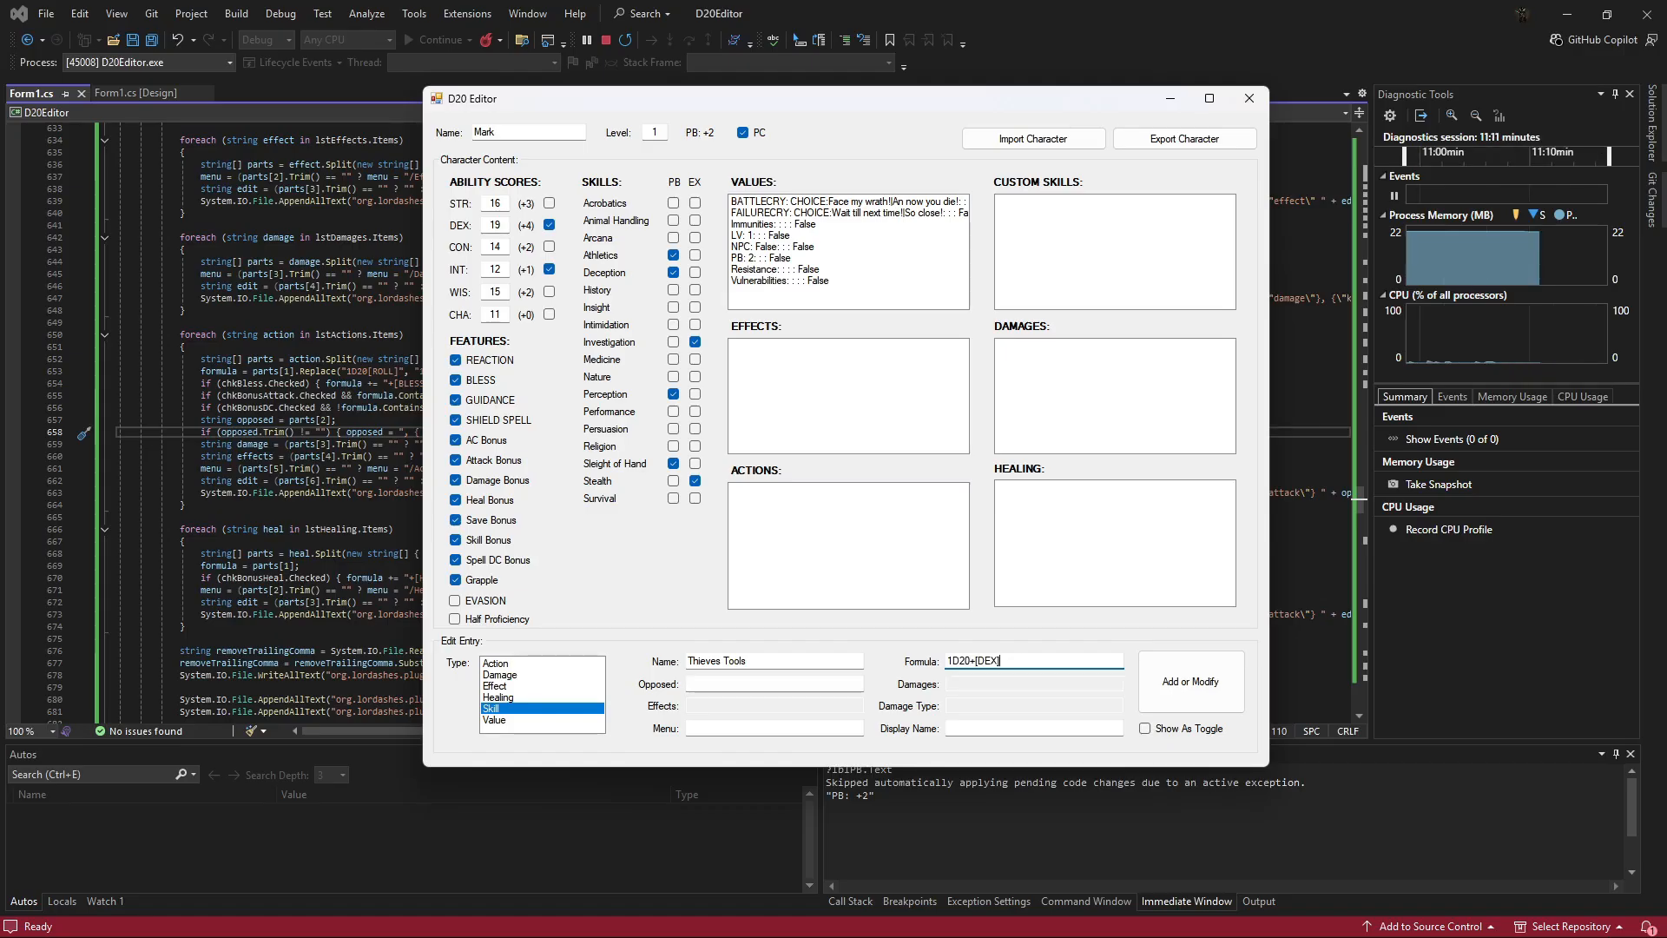
pyautogui.moveTo(976, 660); pyautogui.dragTo(1001, 660)
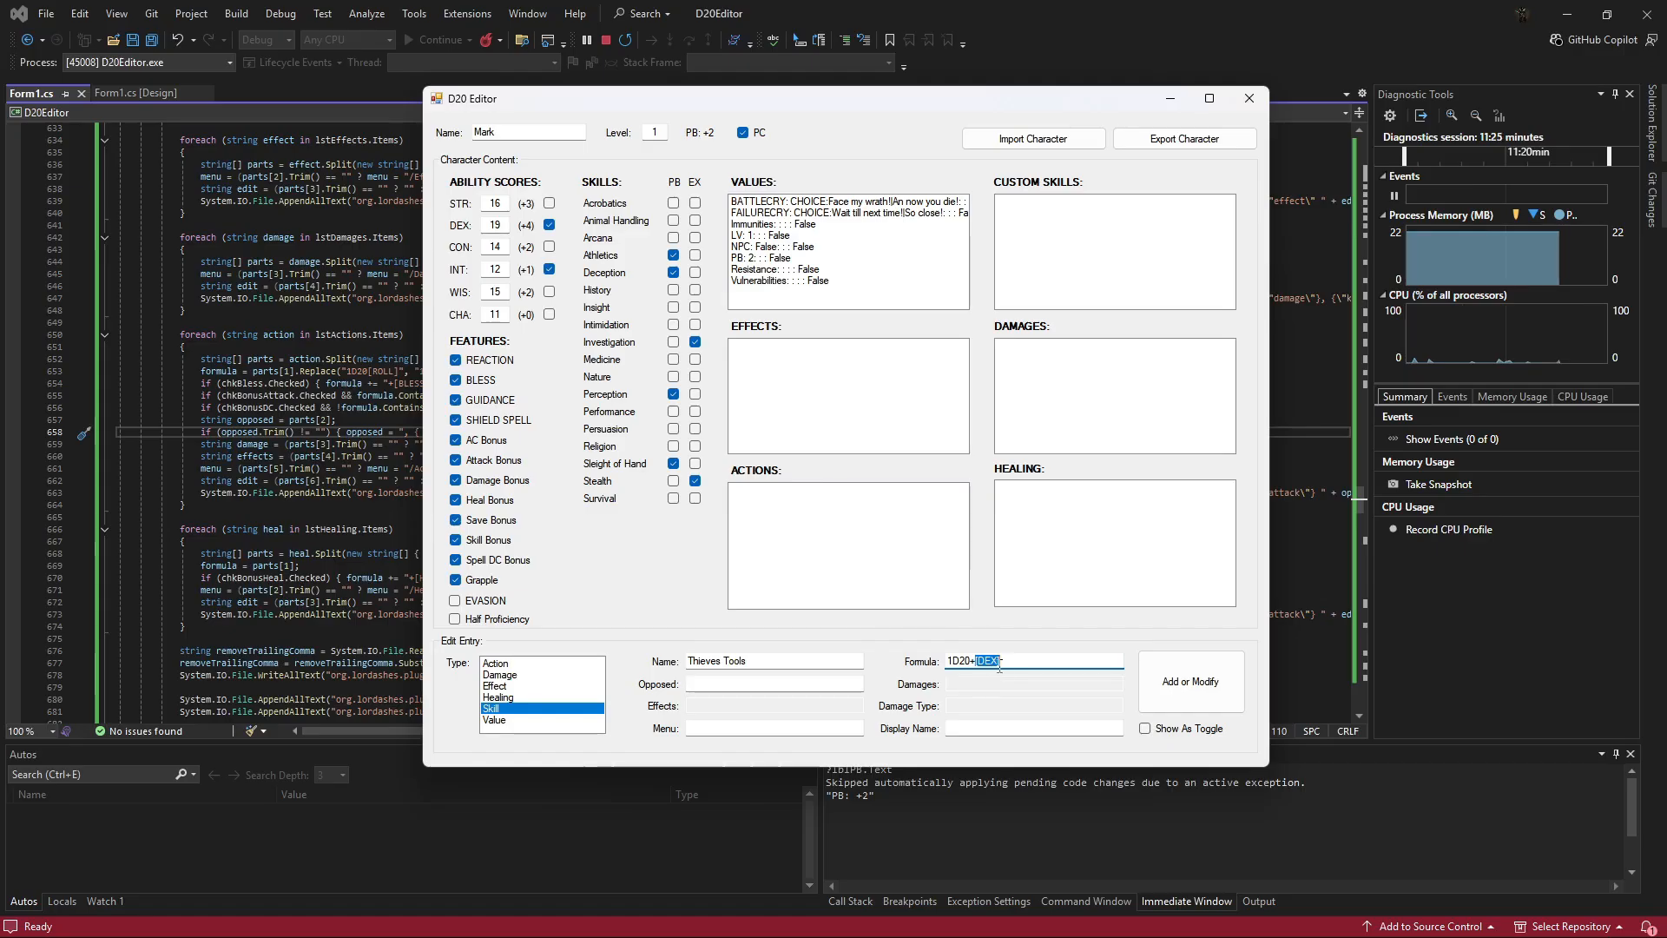
pyautogui.click(1028, 662)
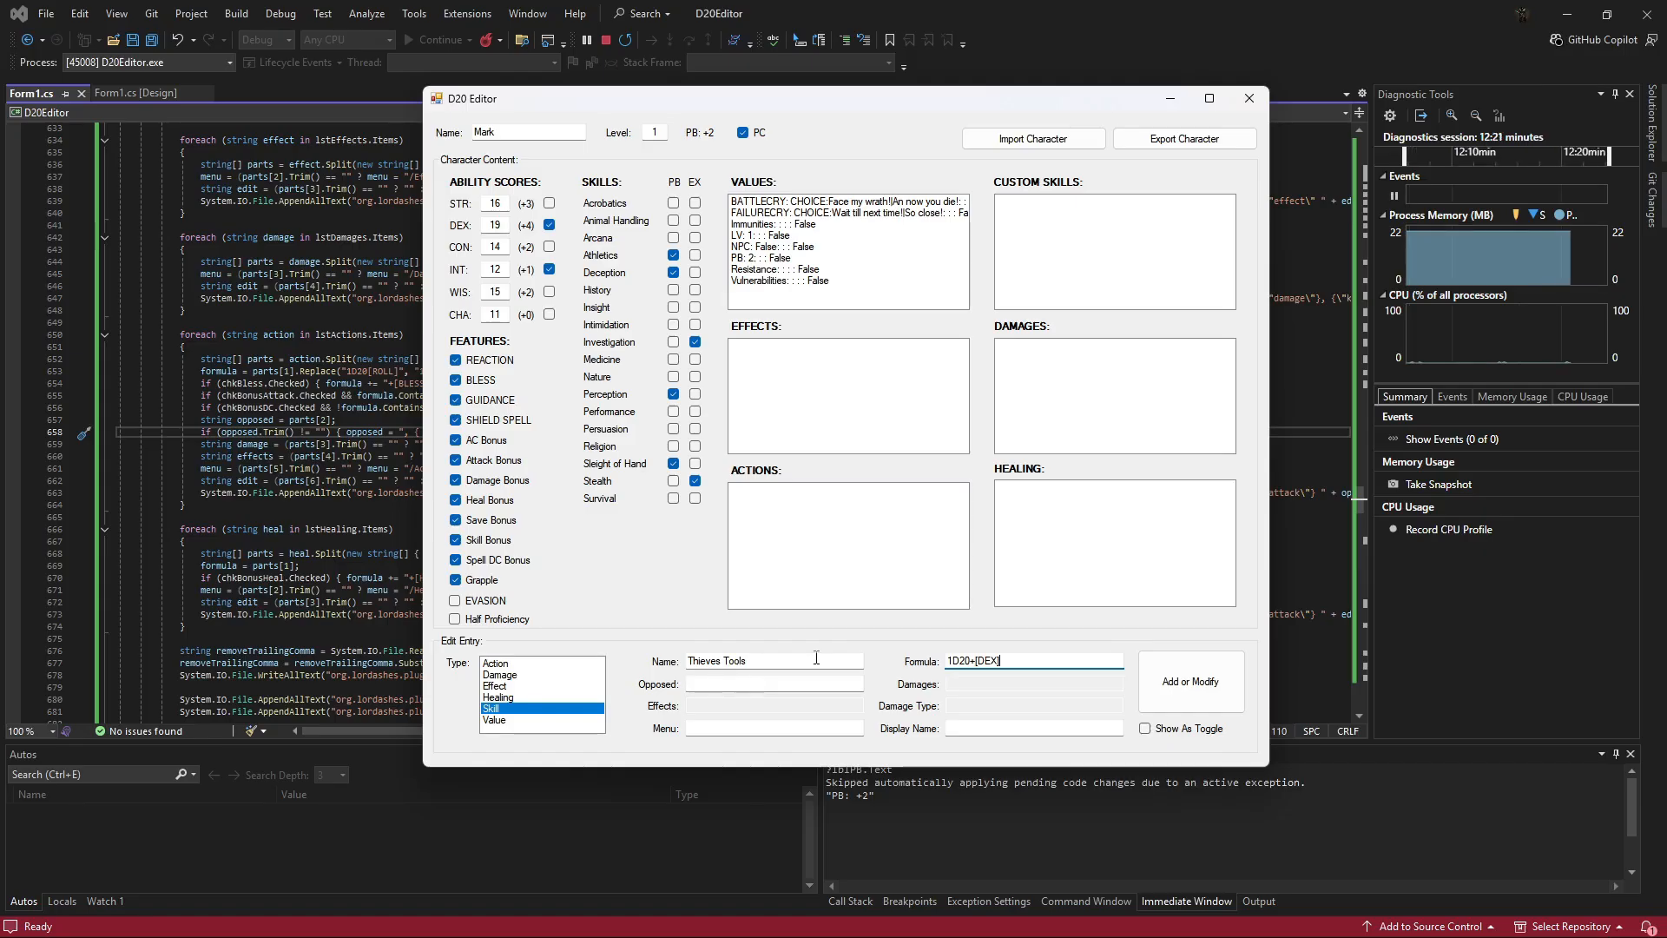
# Try the menu path /Tools/Thieves Tools for the skill entry, reusing the entry's name.
pyautogui.click(708, 728)
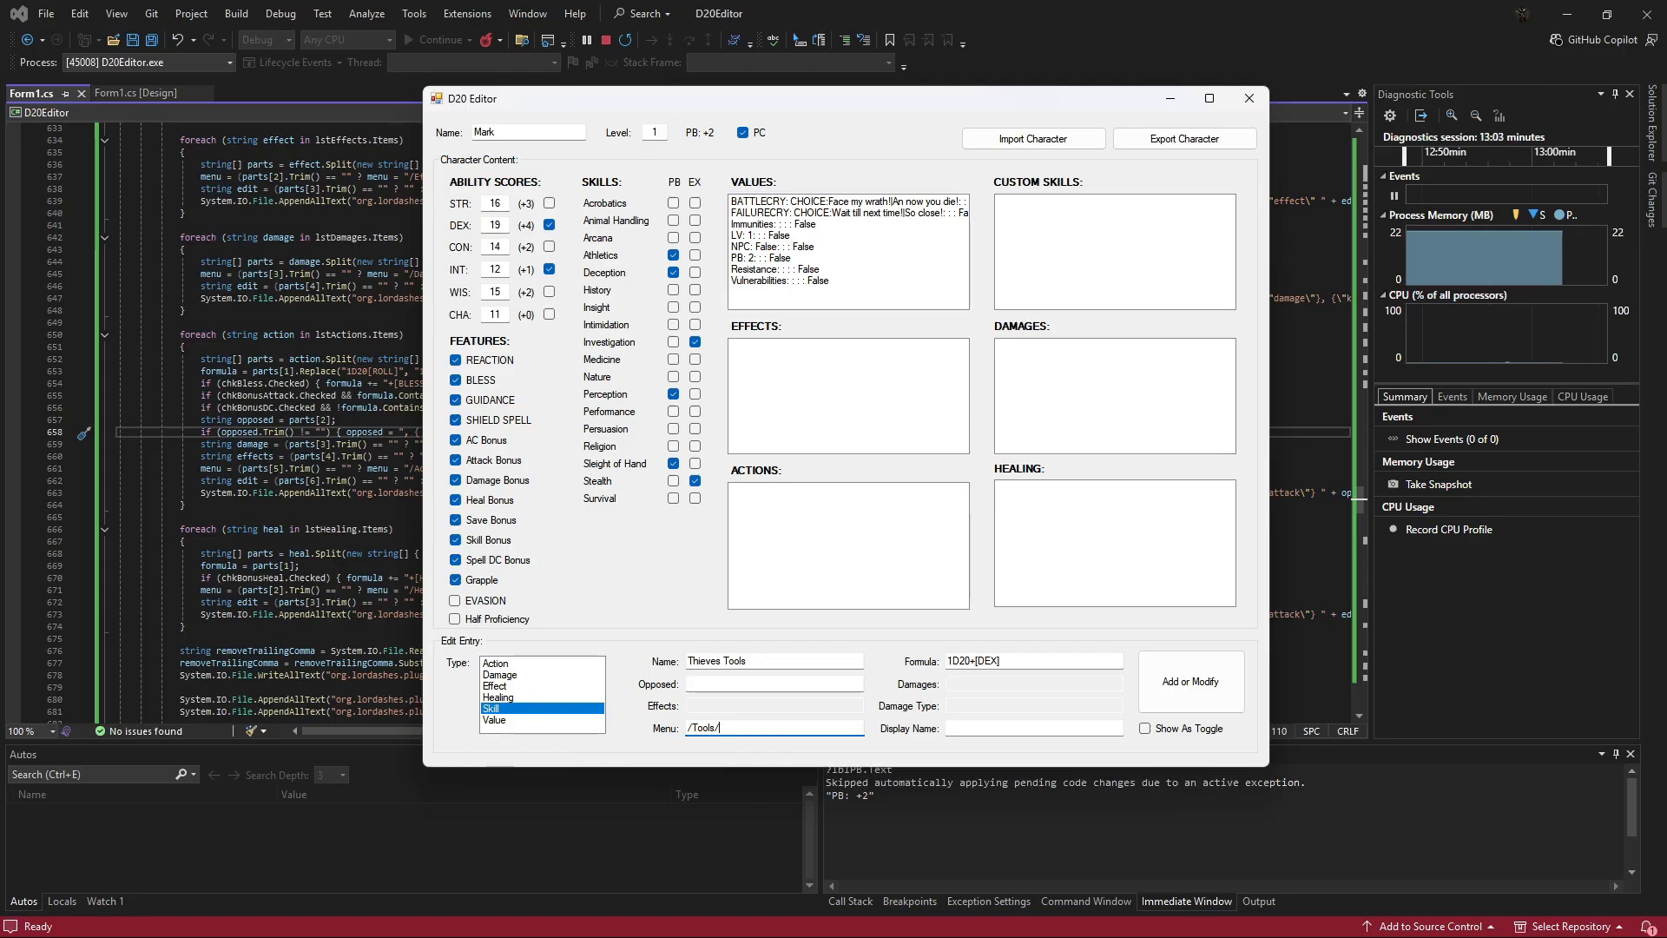
pyautogui.click(763, 660)
pyautogui.hotkey('ctrl', 'c')
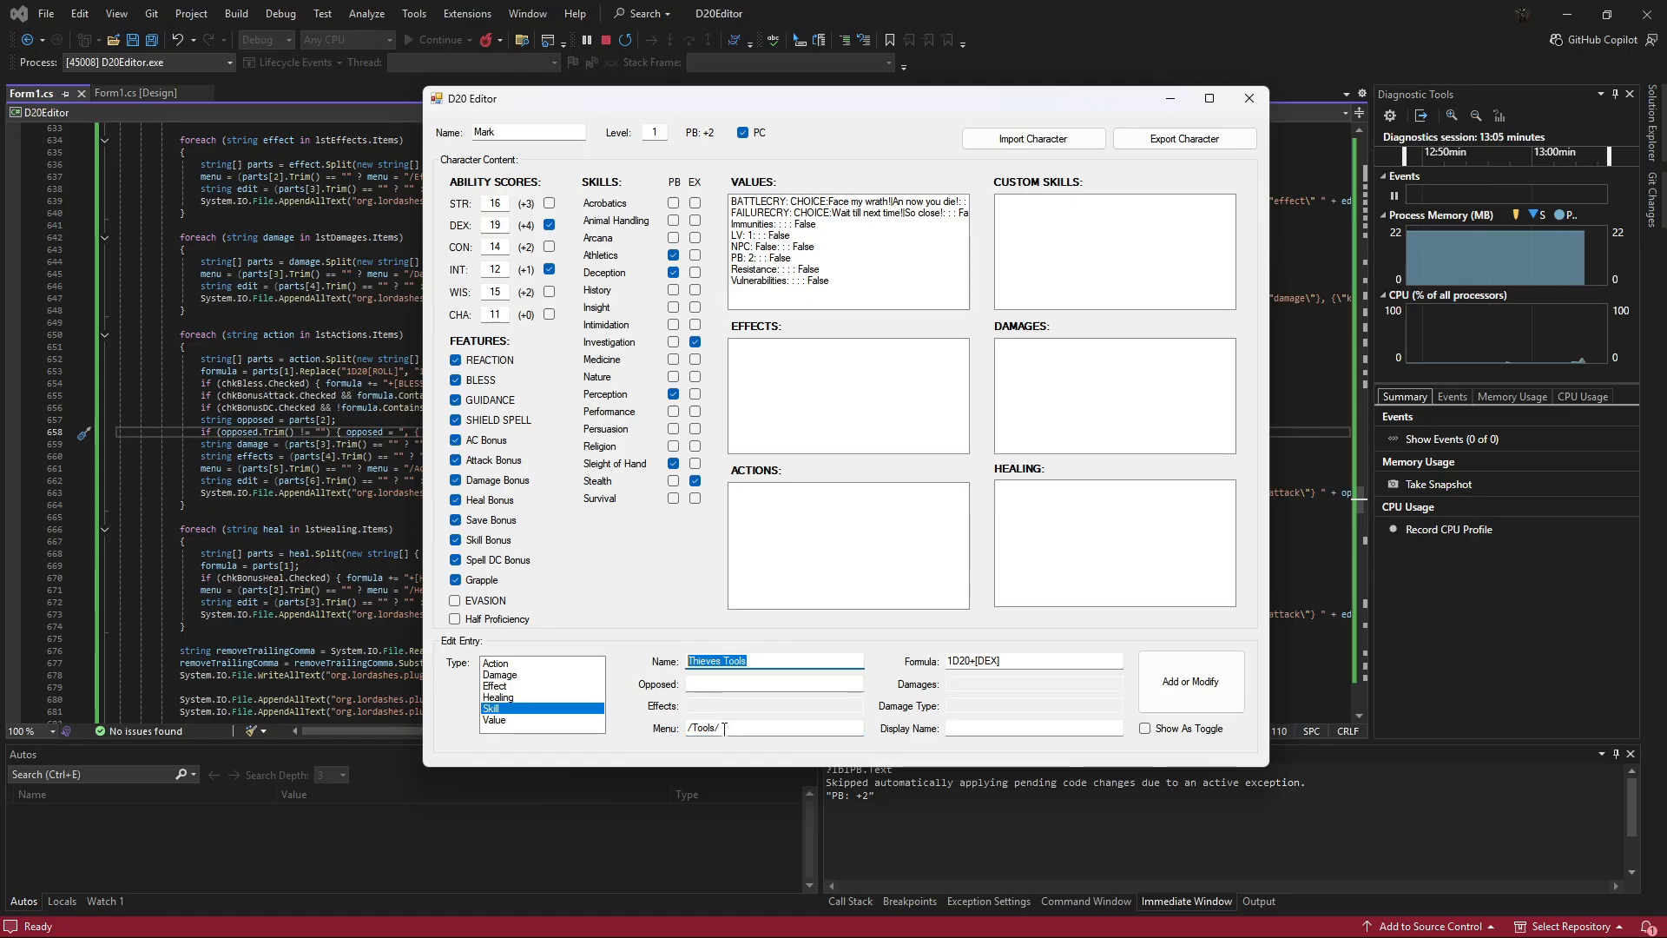
pyautogui.click(742, 730)
pyautogui.hotkey('ctrl', 'v')
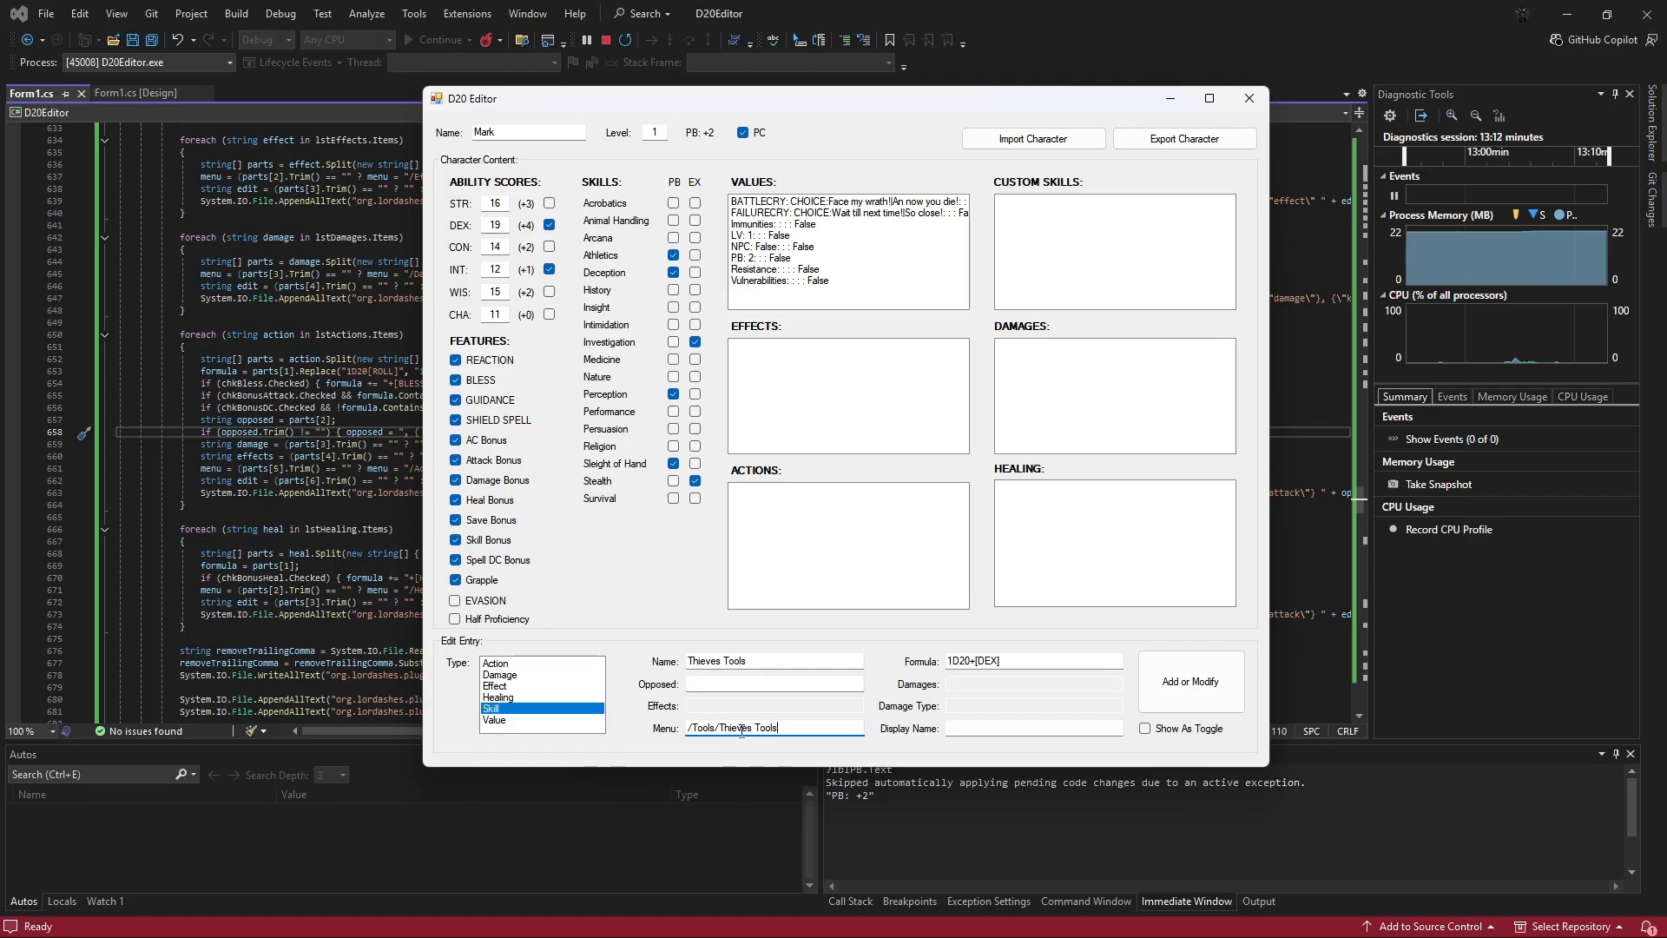
# Clear the skill entry's menu path and add Thieves Tools to the custom skills.
pyautogui.hotkey('ctrl', 'a')
pyautogui.press('BackSpace')
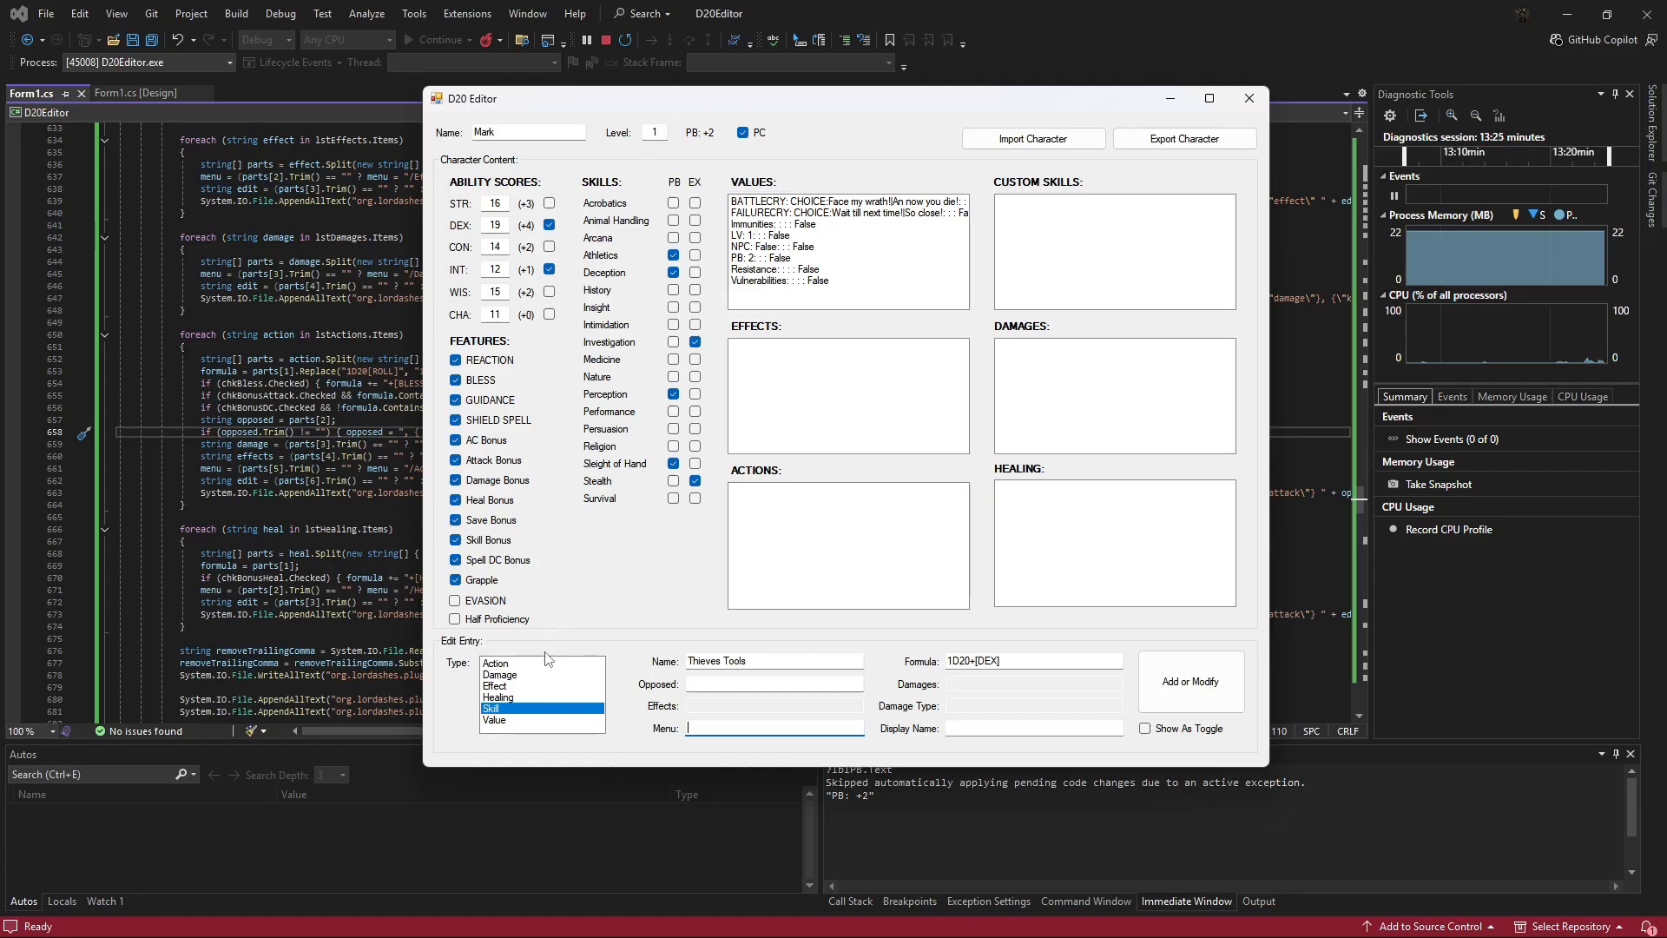
pyautogui.click(1197, 686)
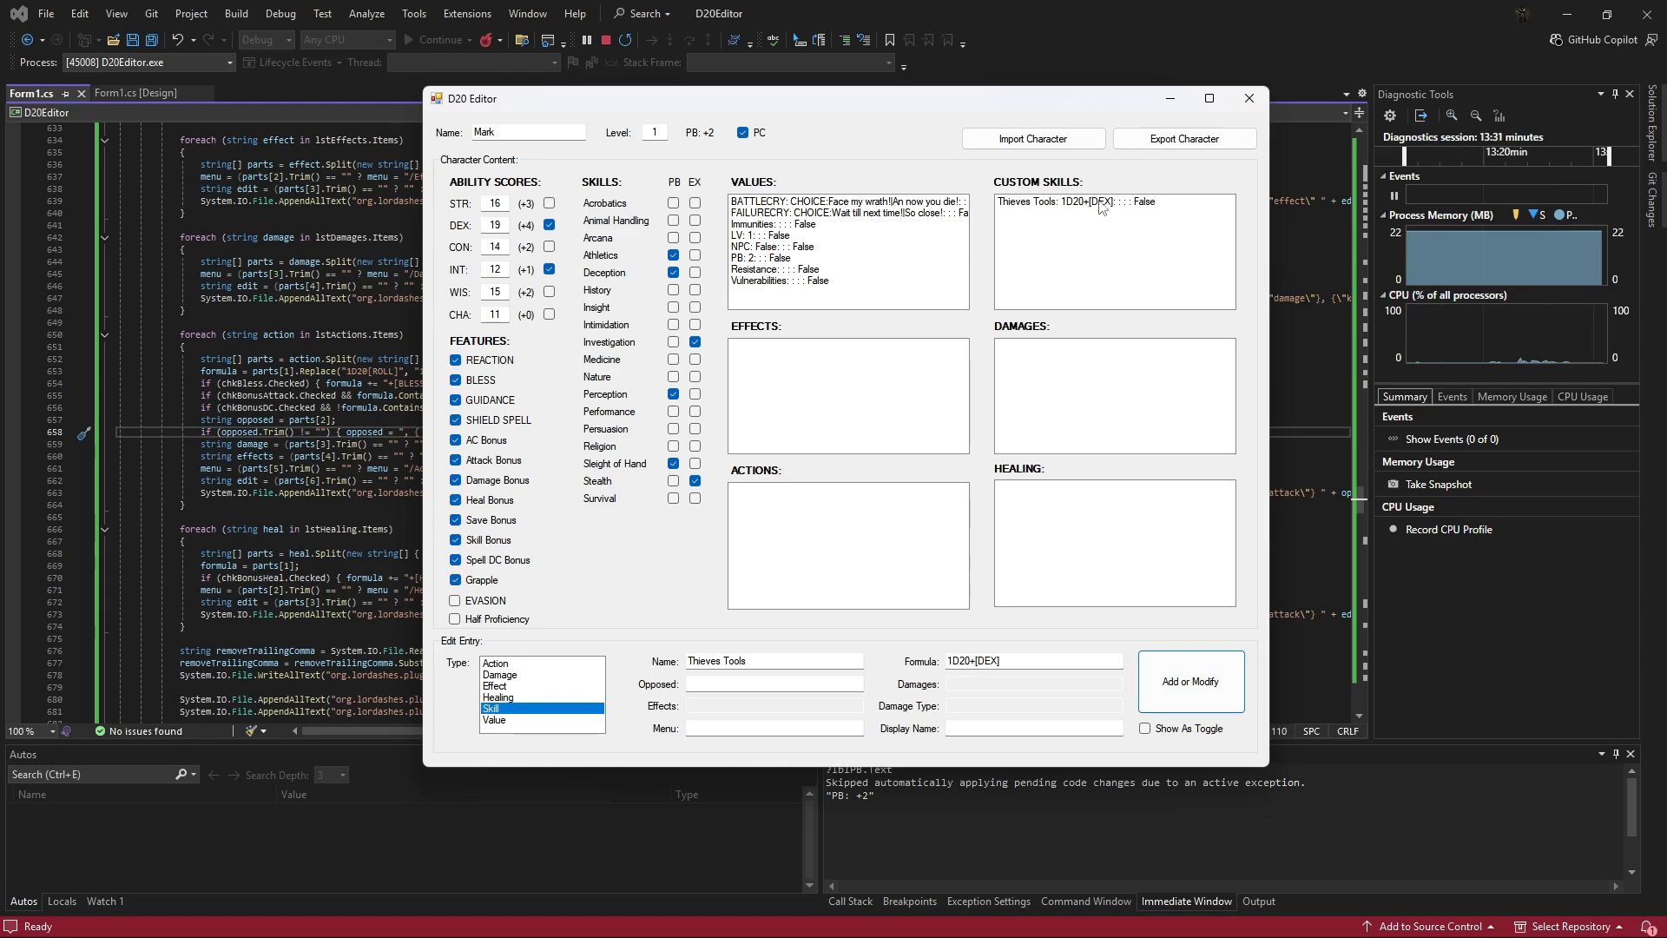
# Set the formula of the Immunities value to Cold and save the modified entry.
pyautogui.click(790, 214)
pyautogui.click(789, 224)
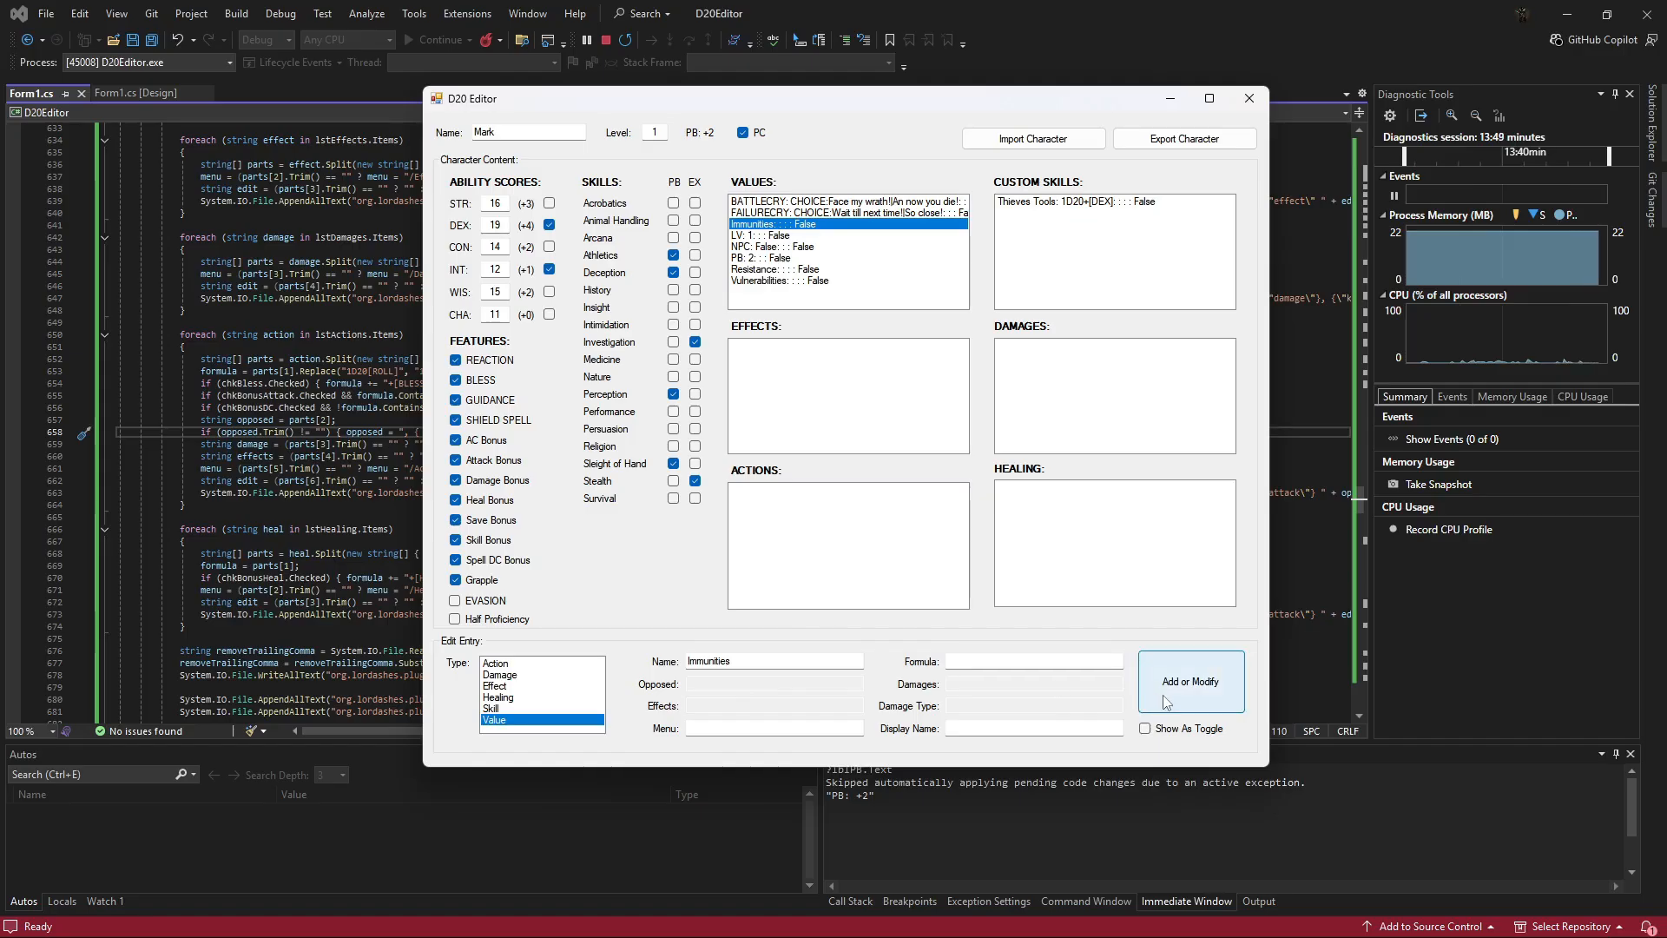
pyautogui.click(1024, 664)
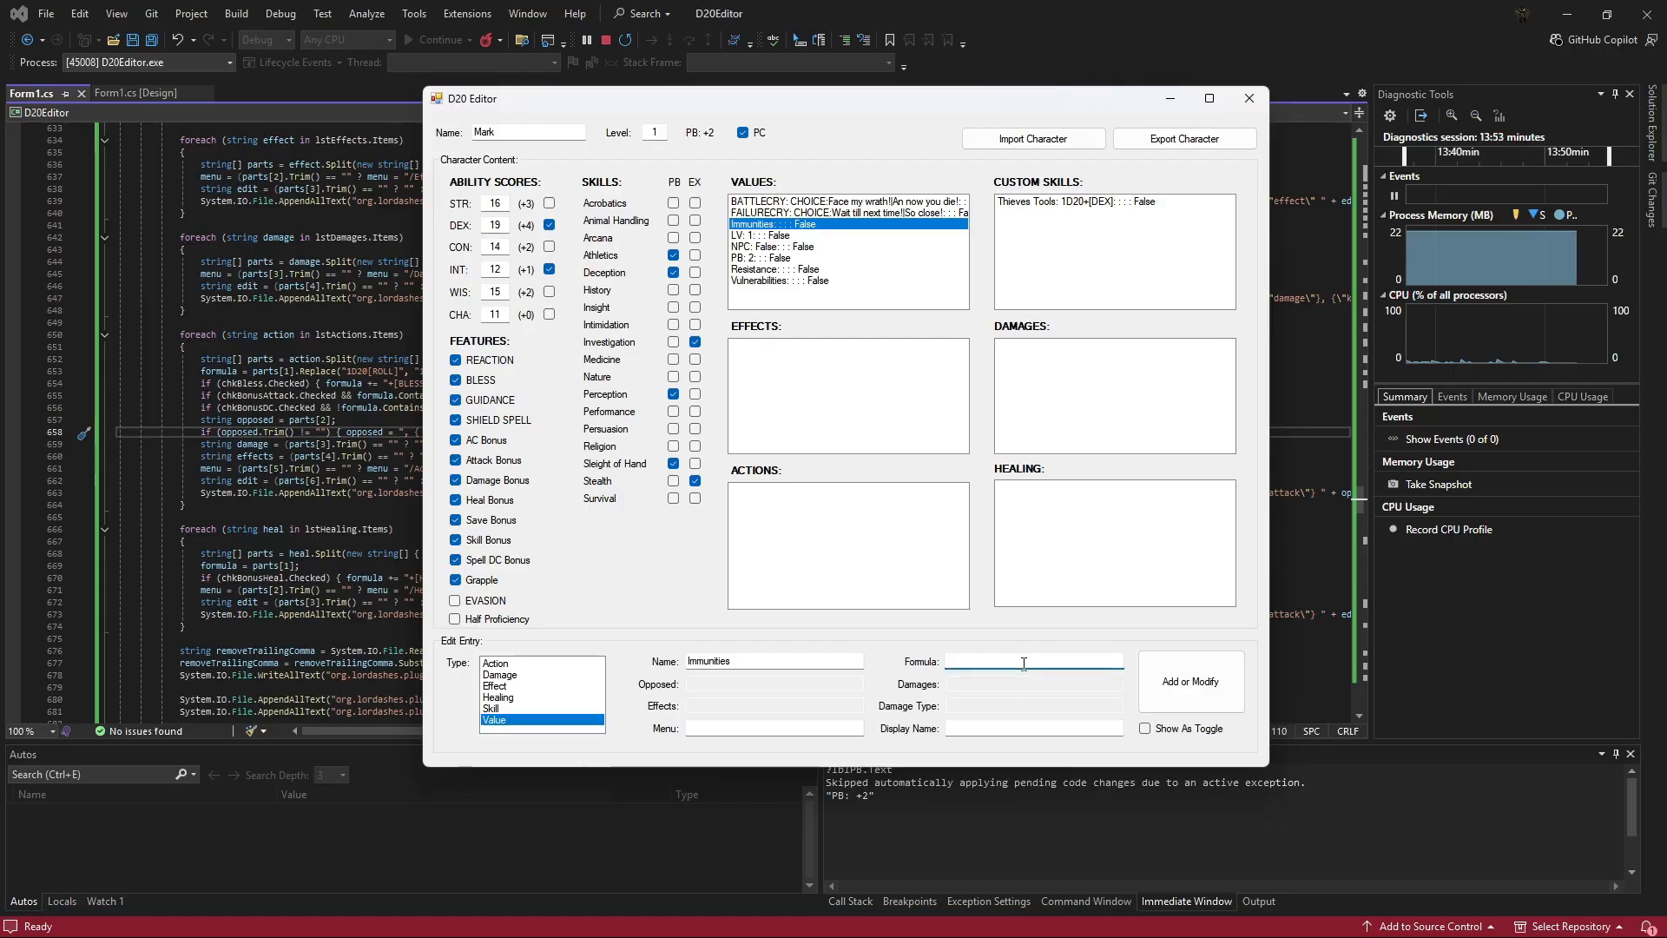
pyautogui.write('Cold')
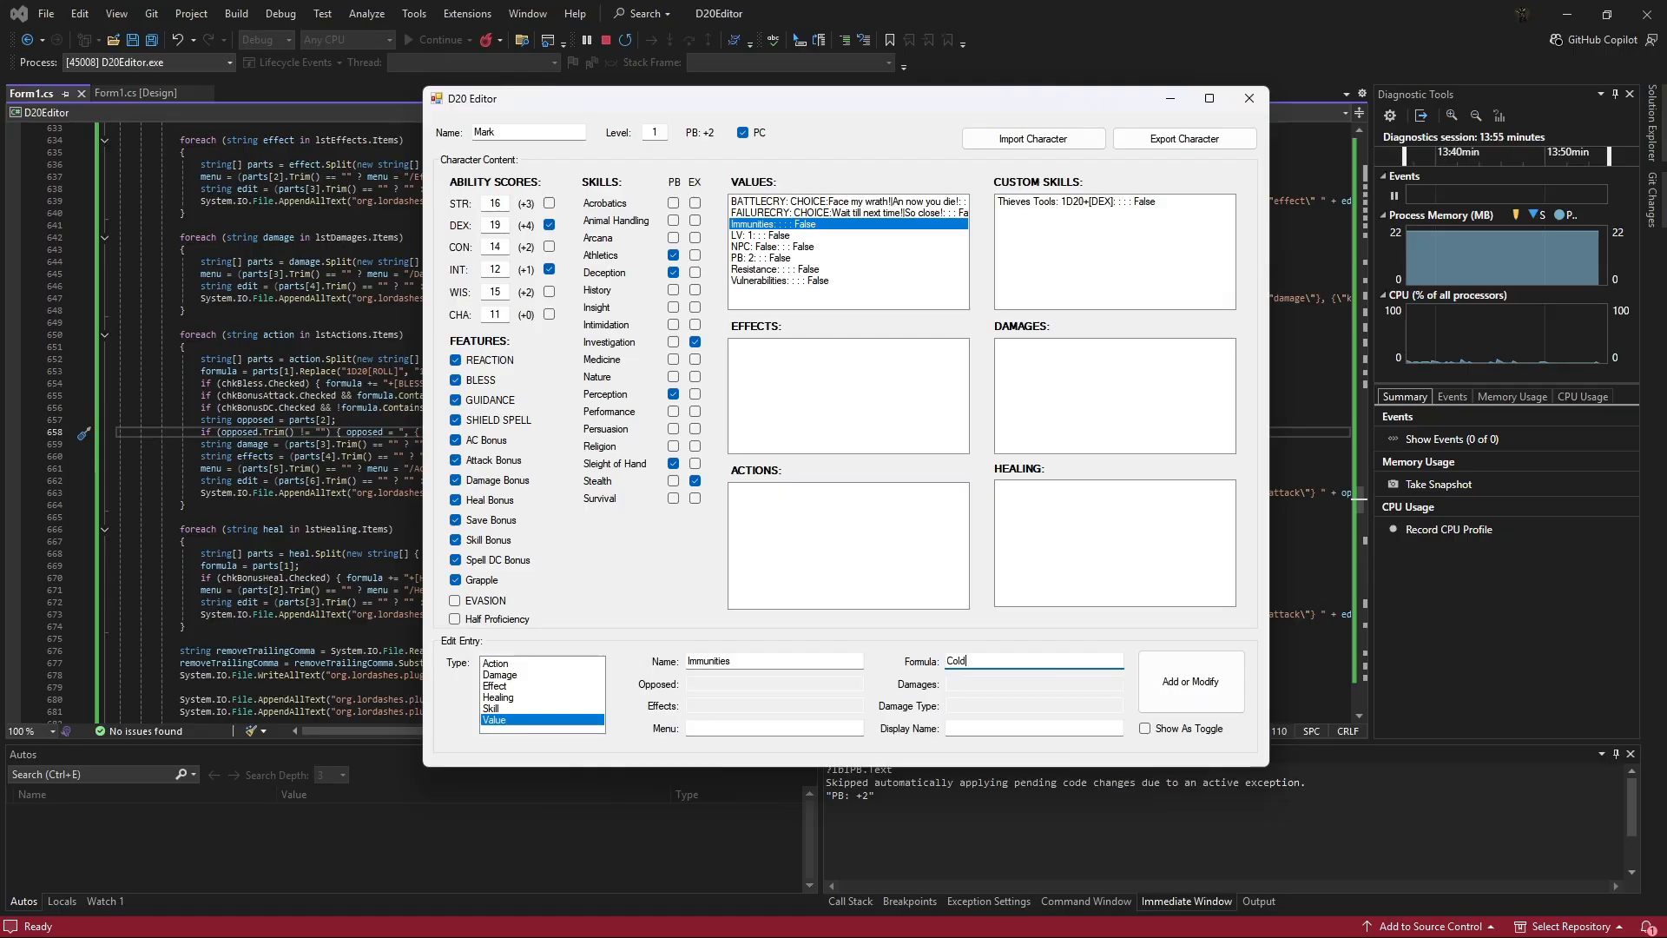
pyautogui.click(1182, 686)
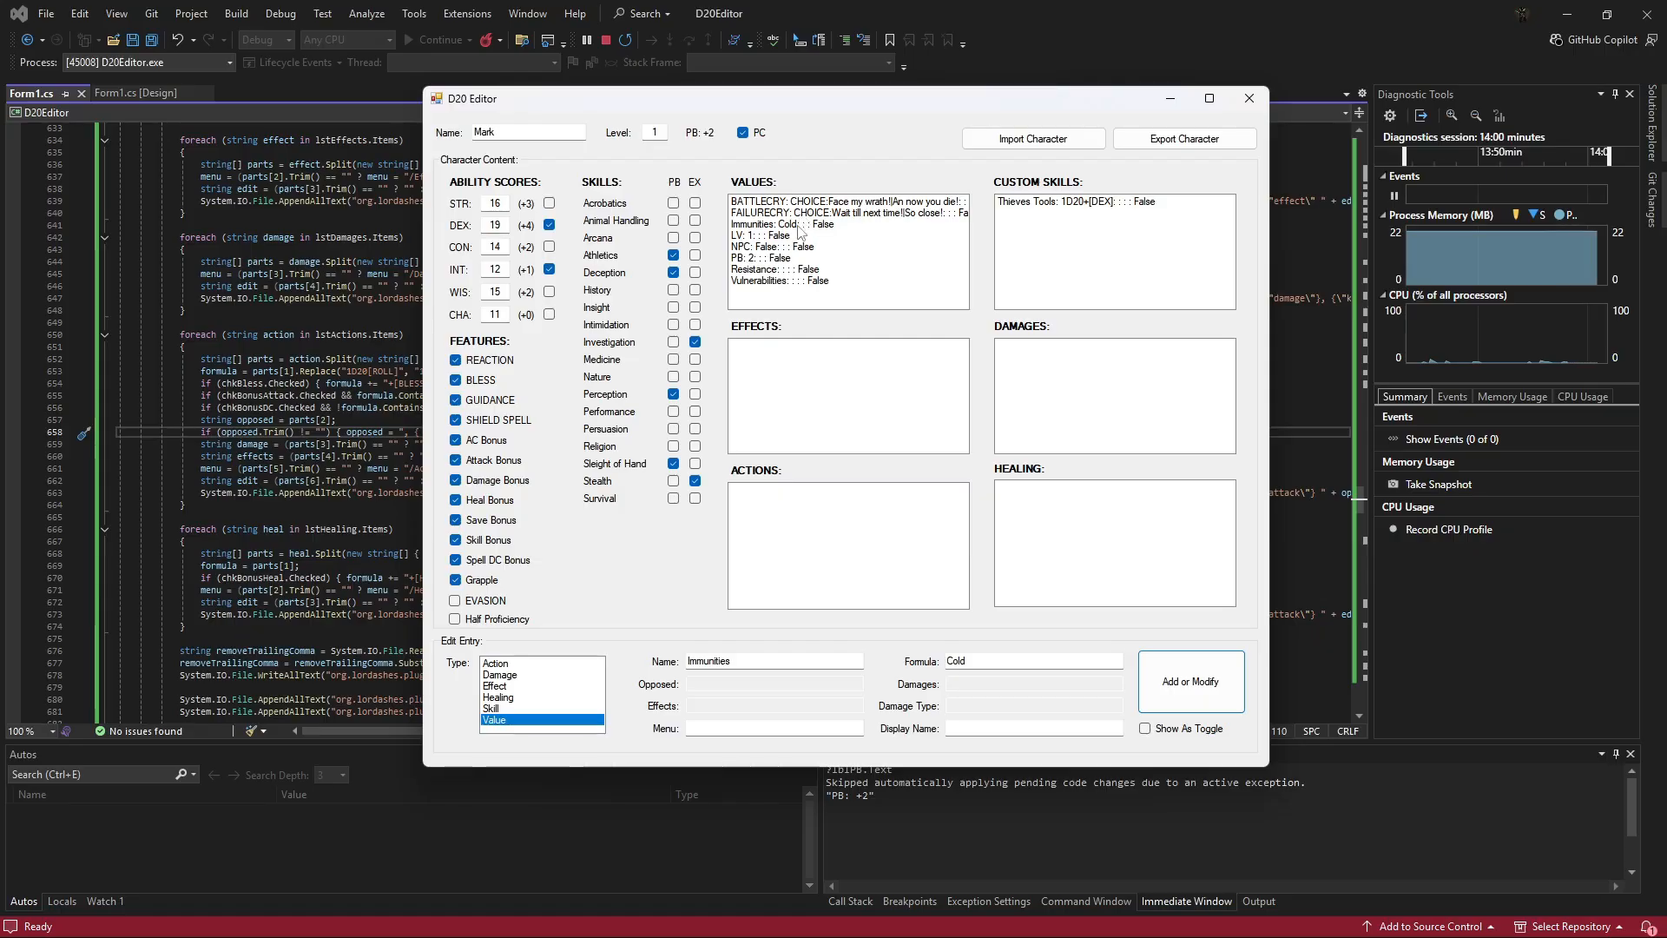
# Begin a new Action entry named Longsword.
pyautogui.click(1038, 202)
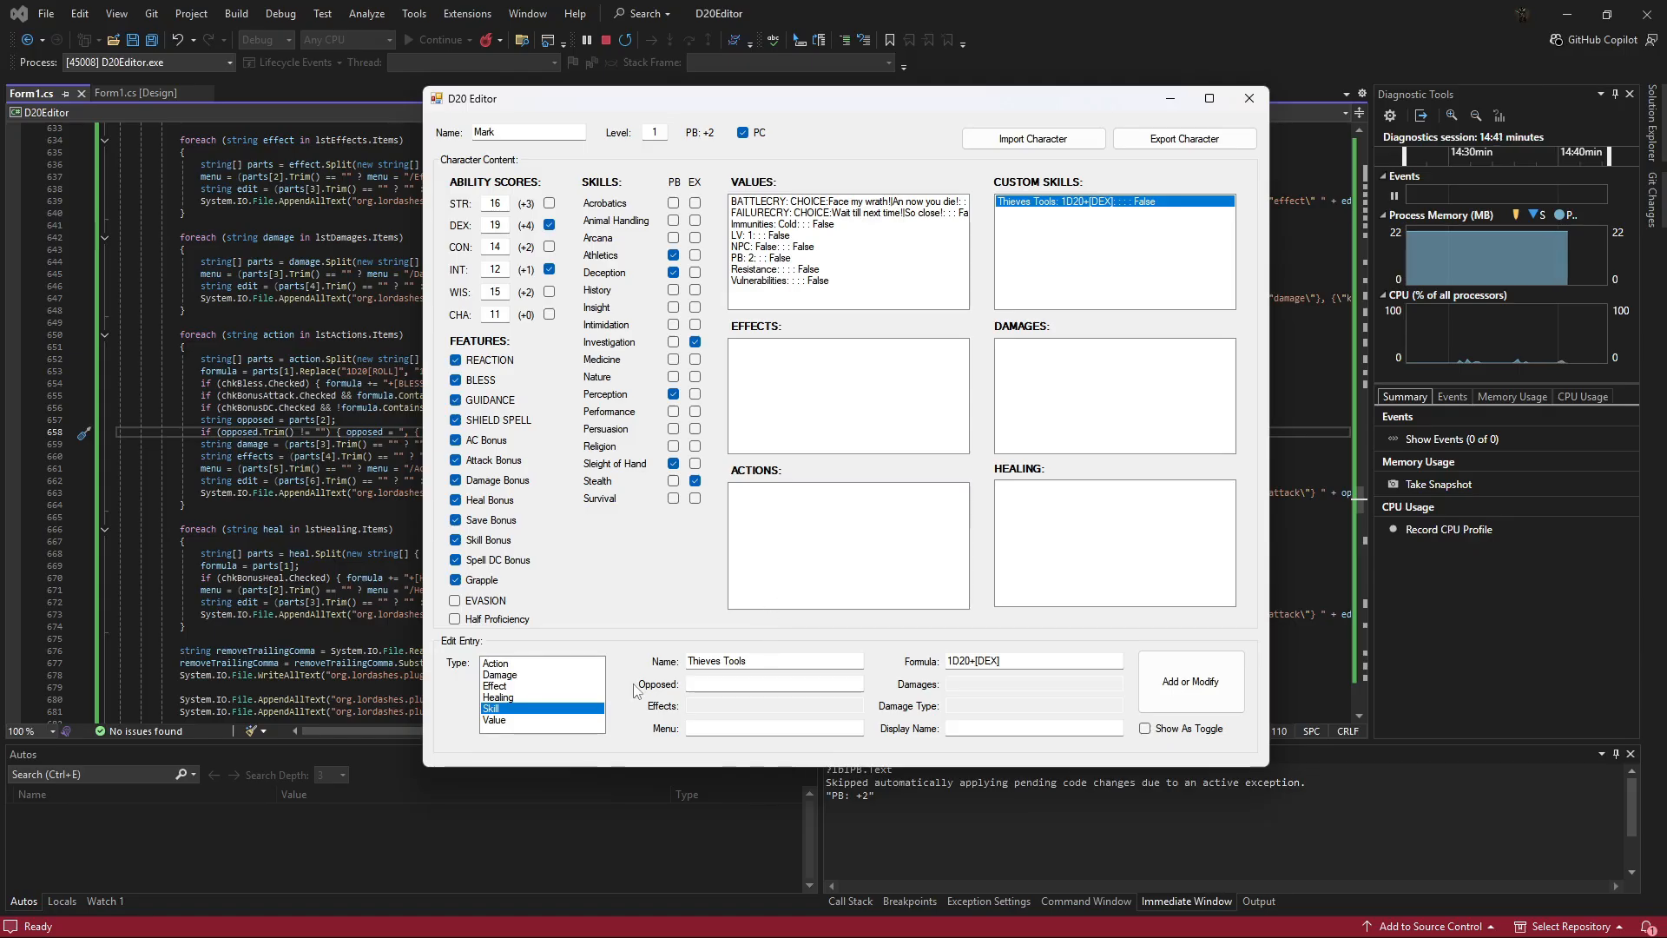
pyautogui.click(514, 665)
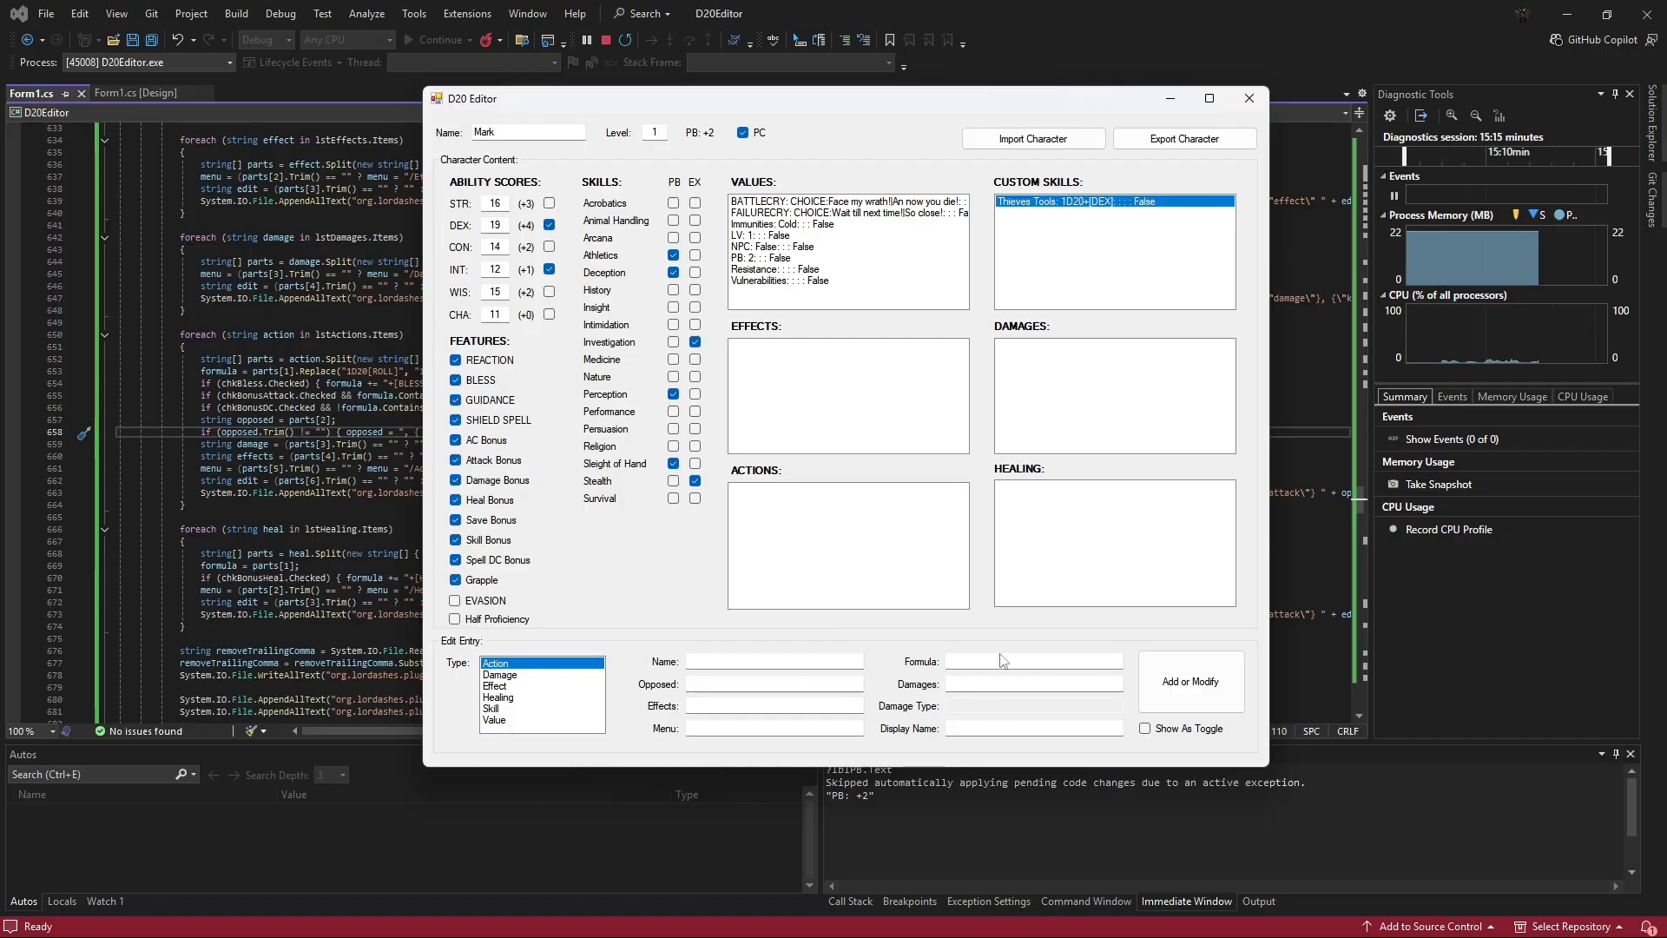
pyautogui.click(832, 661)
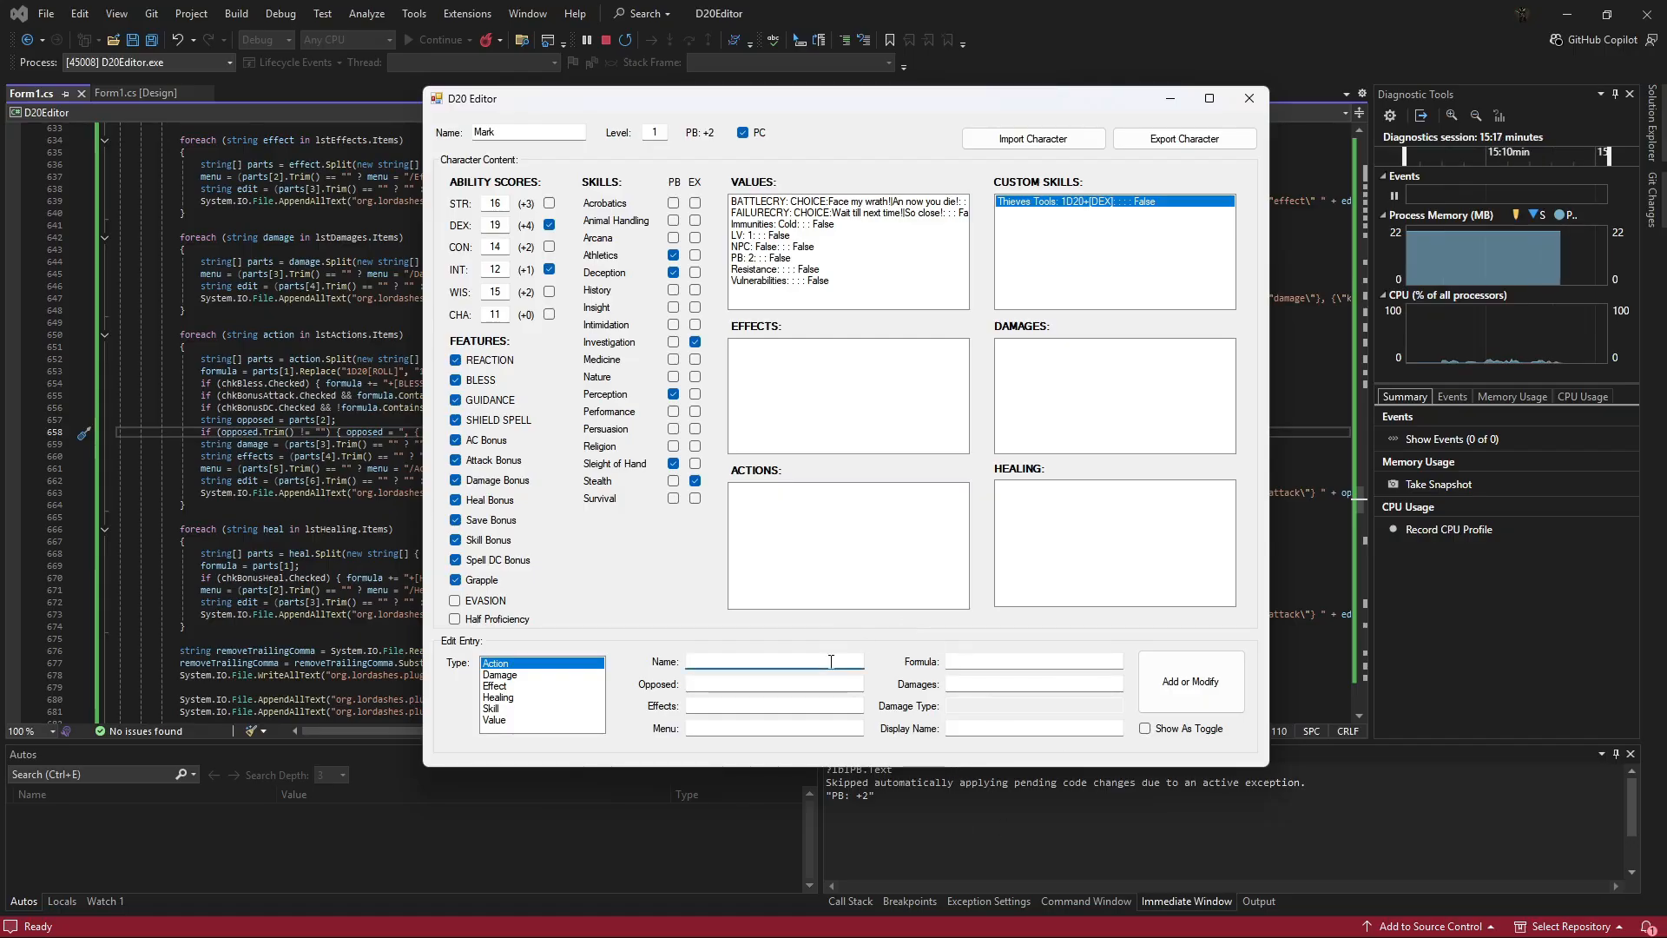
pyautogui.write('Long ')
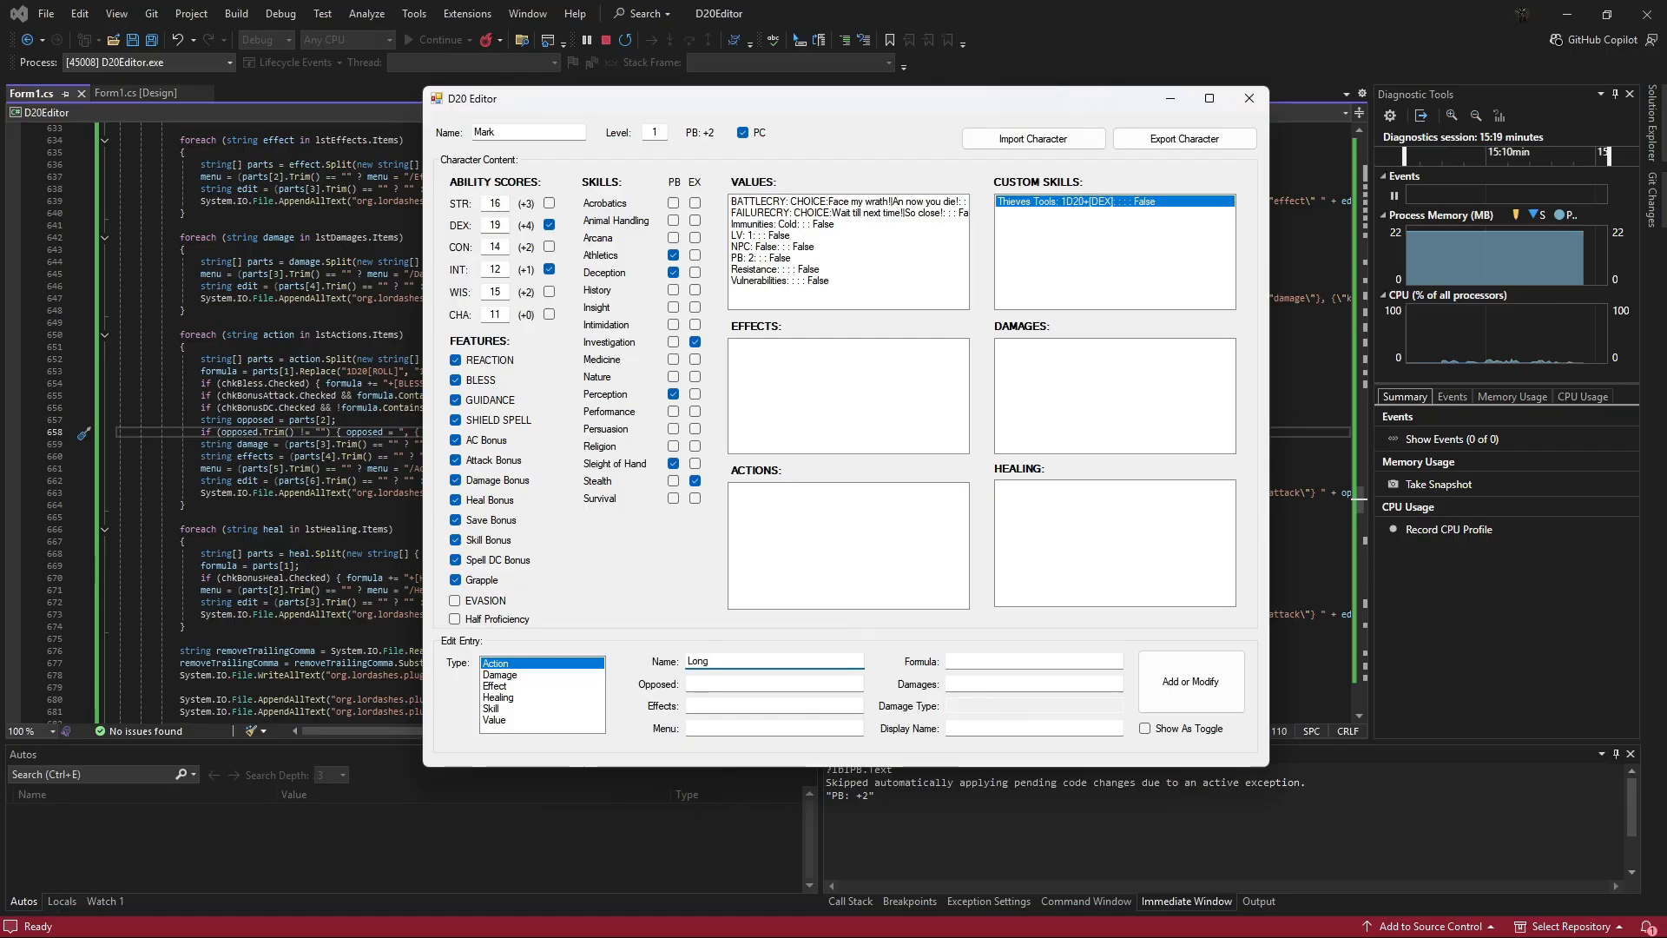
pyautogui.write('sword Attac')
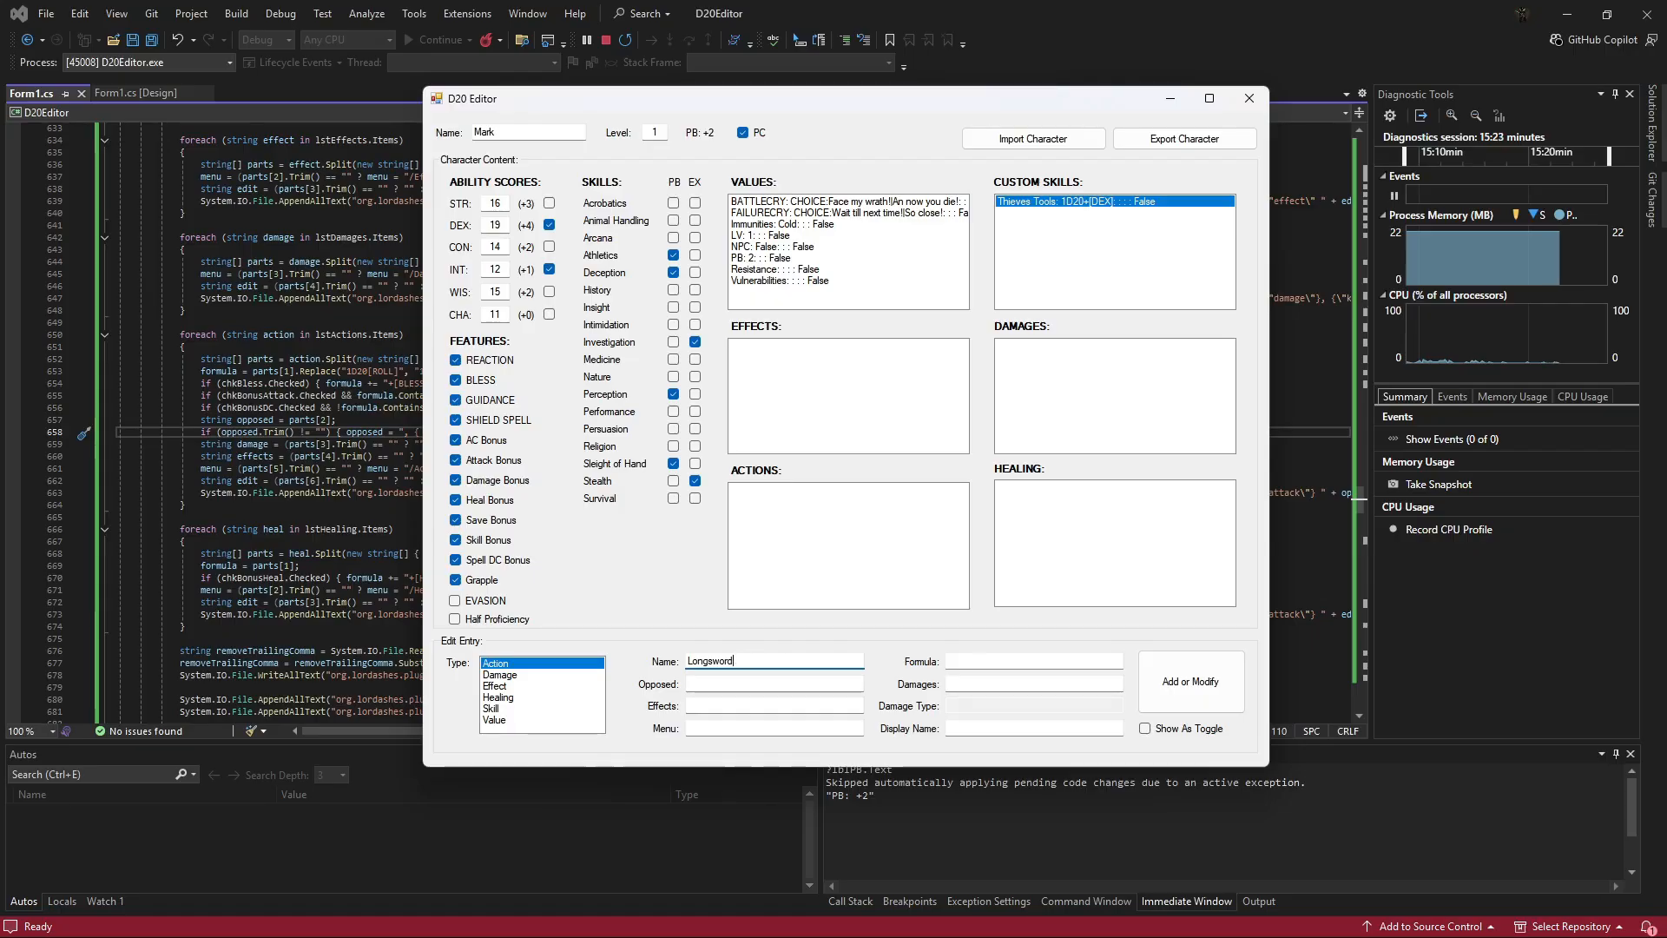
# Set the Longsword action's formula to 1D20+[STR]+[PB], opposed by AC.
pyautogui.click(1010, 657)
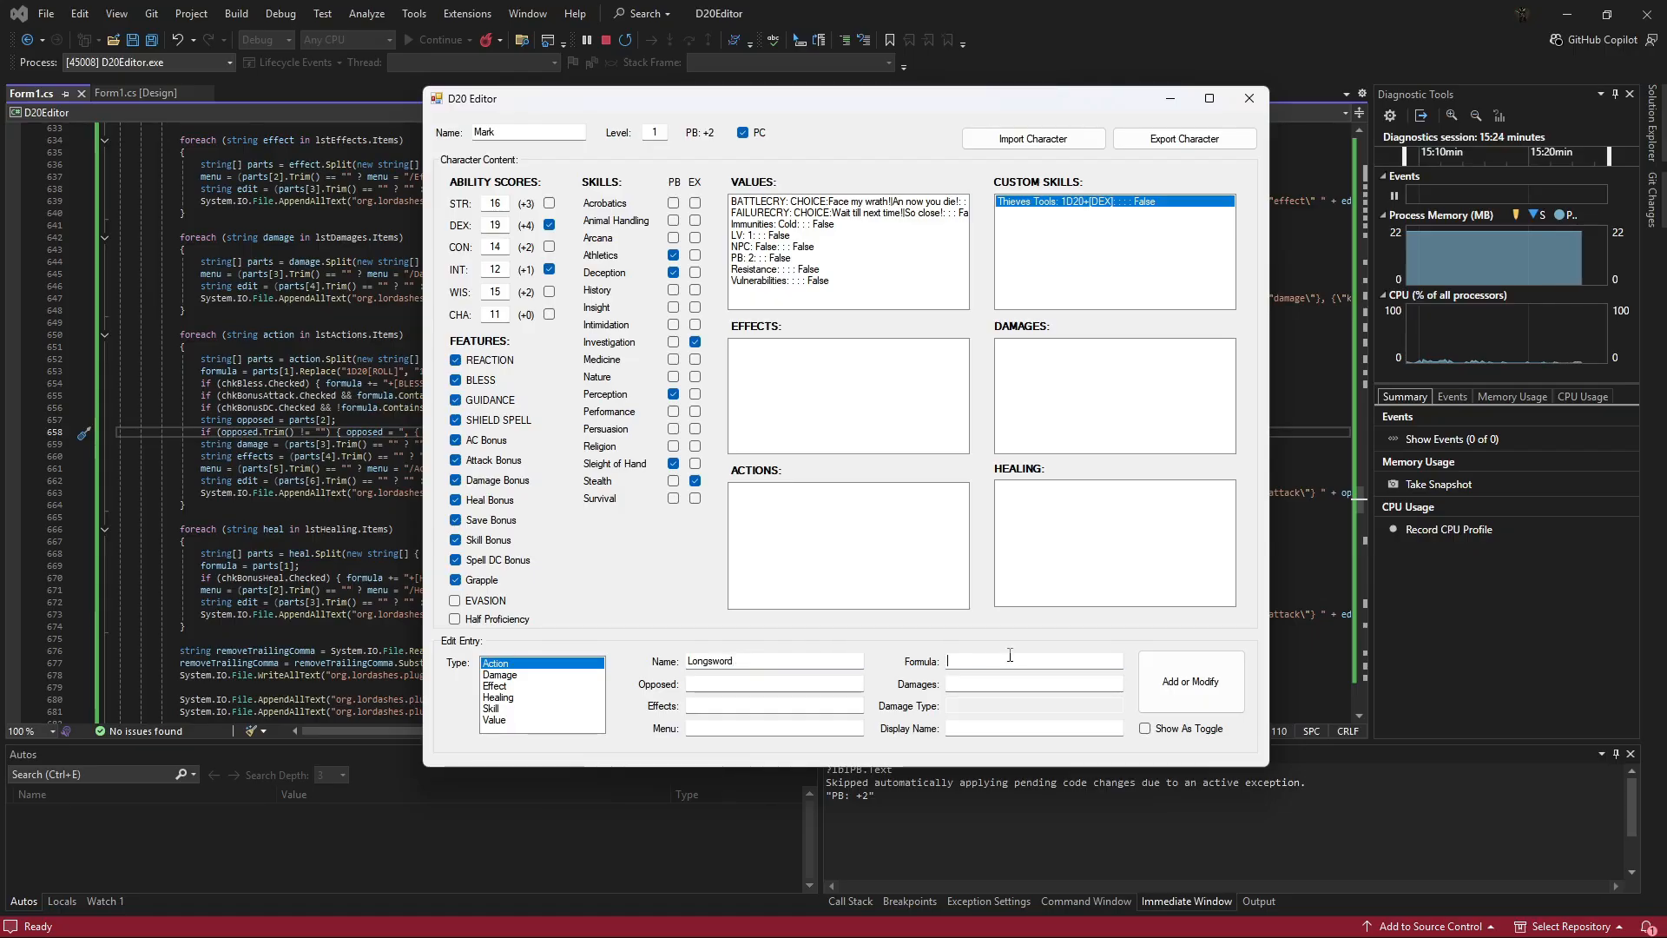
pyautogui.write('1D2')
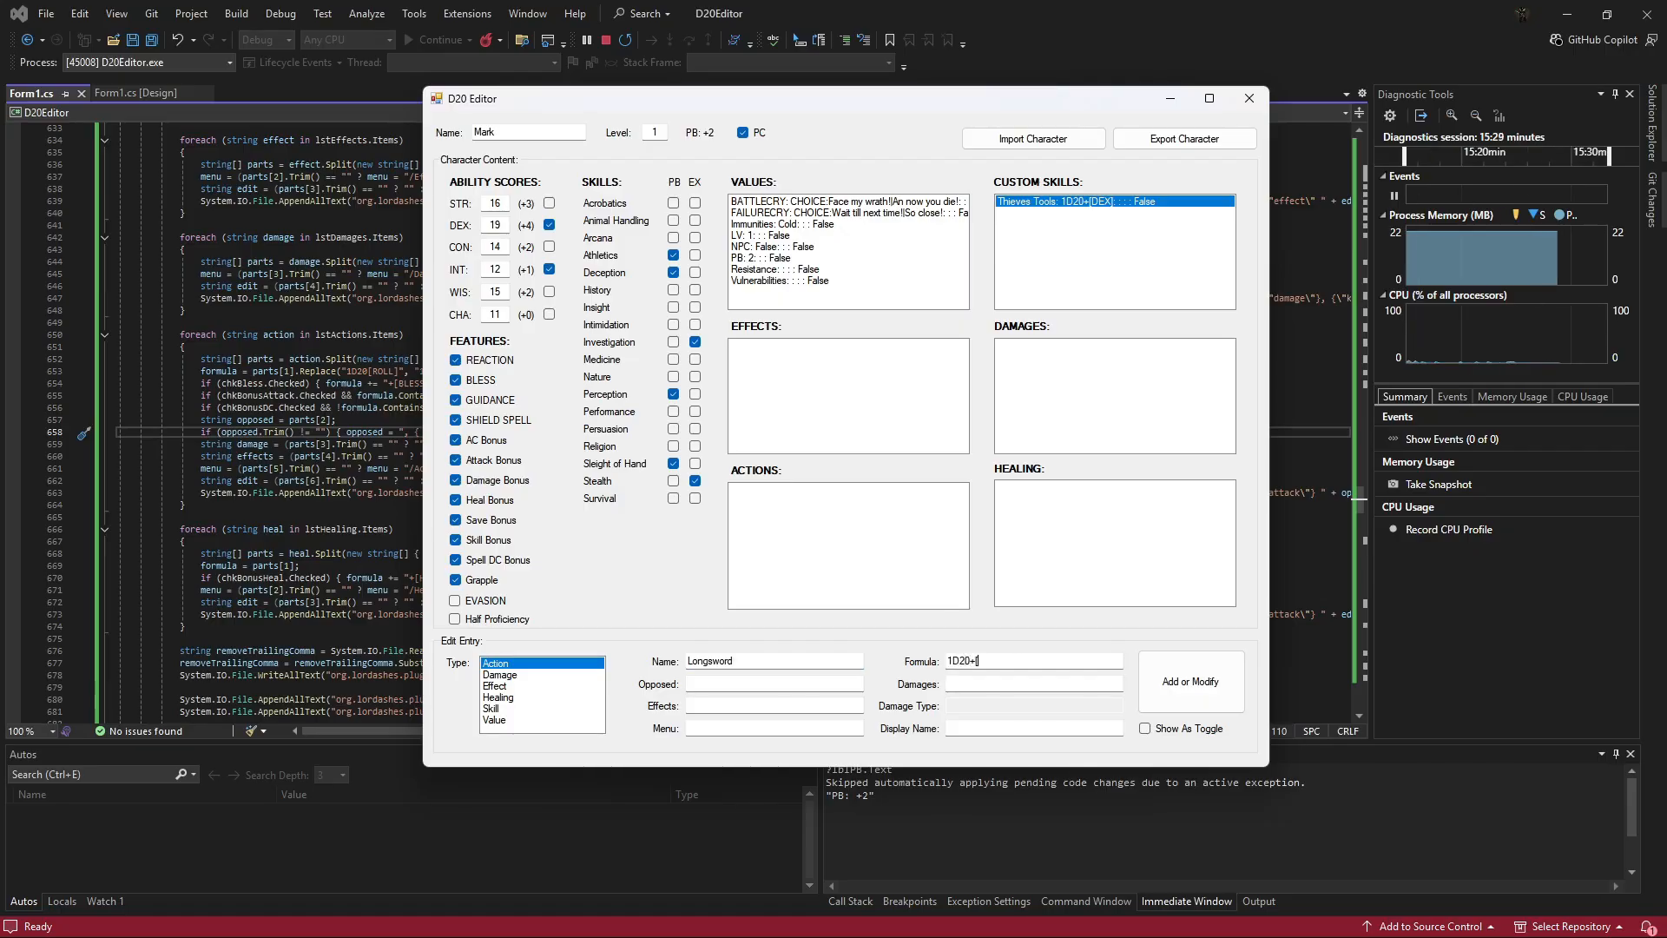
pyautogui.write('0+[')
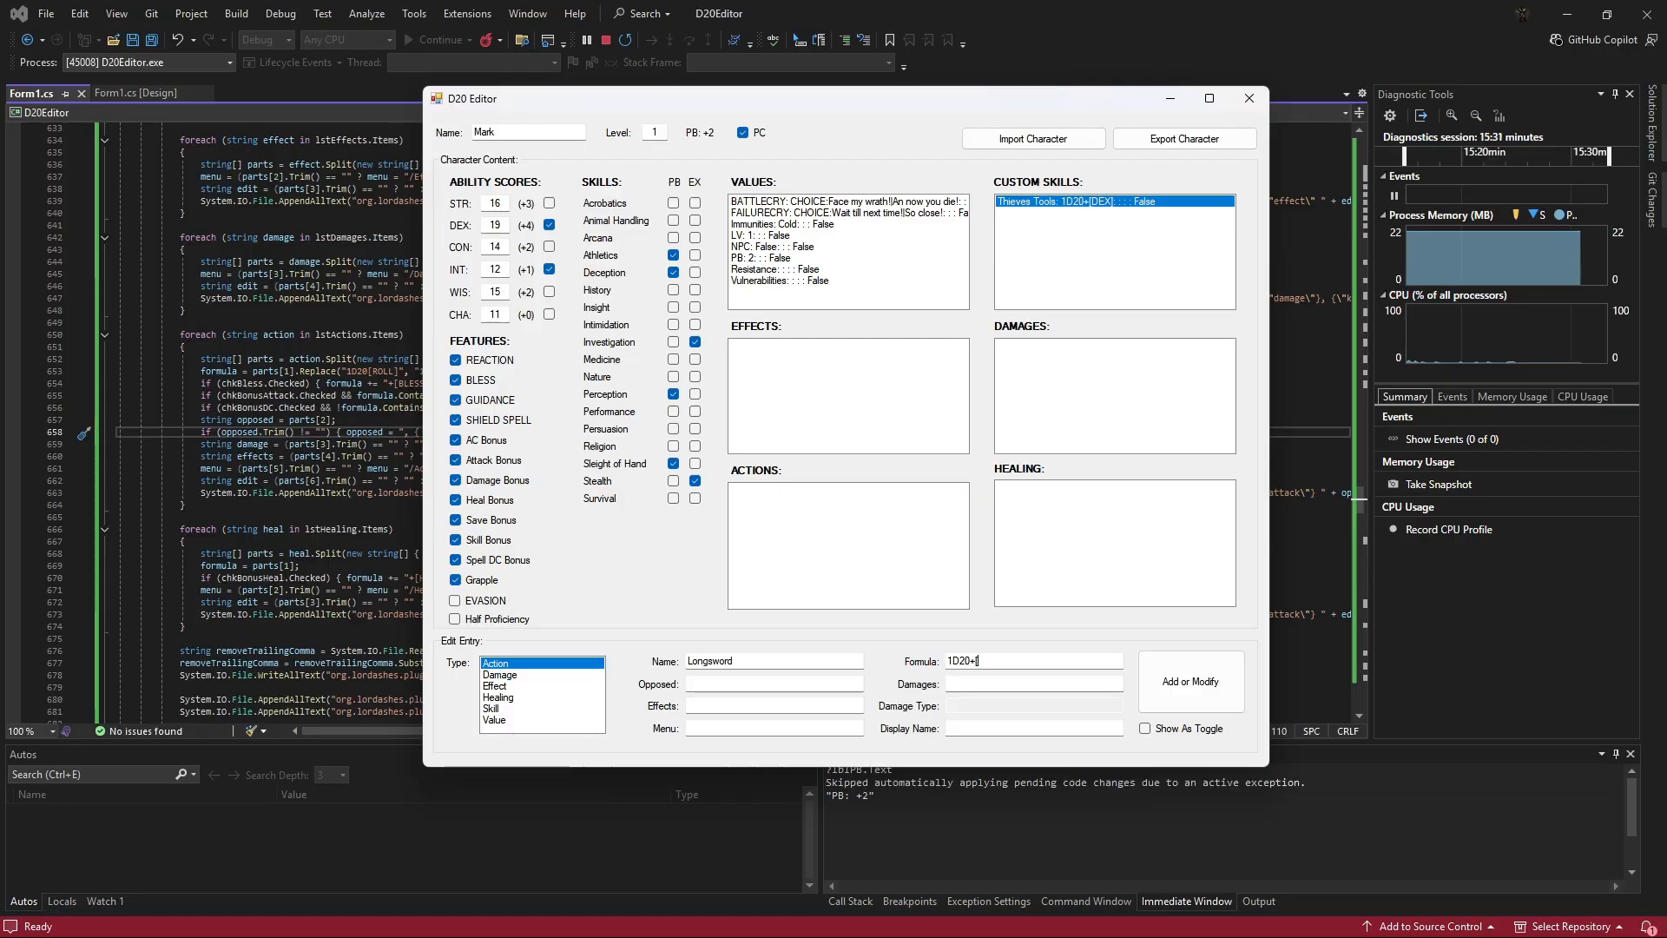
pyautogui.write('STR]')
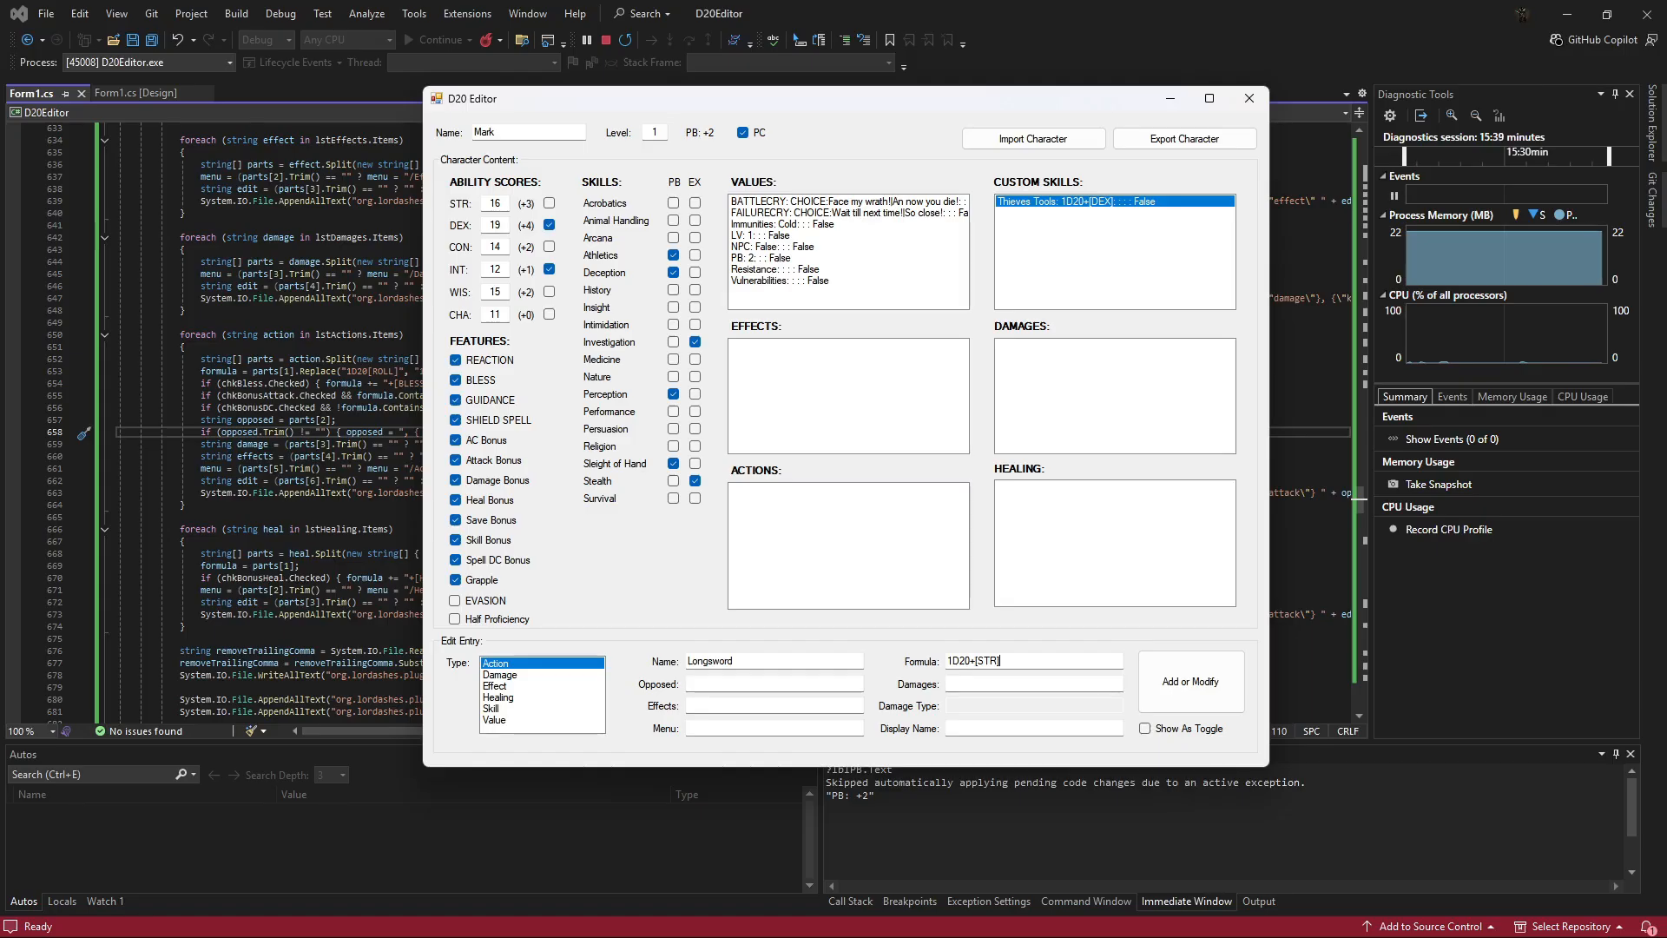
pyautogui.write('+[PB')
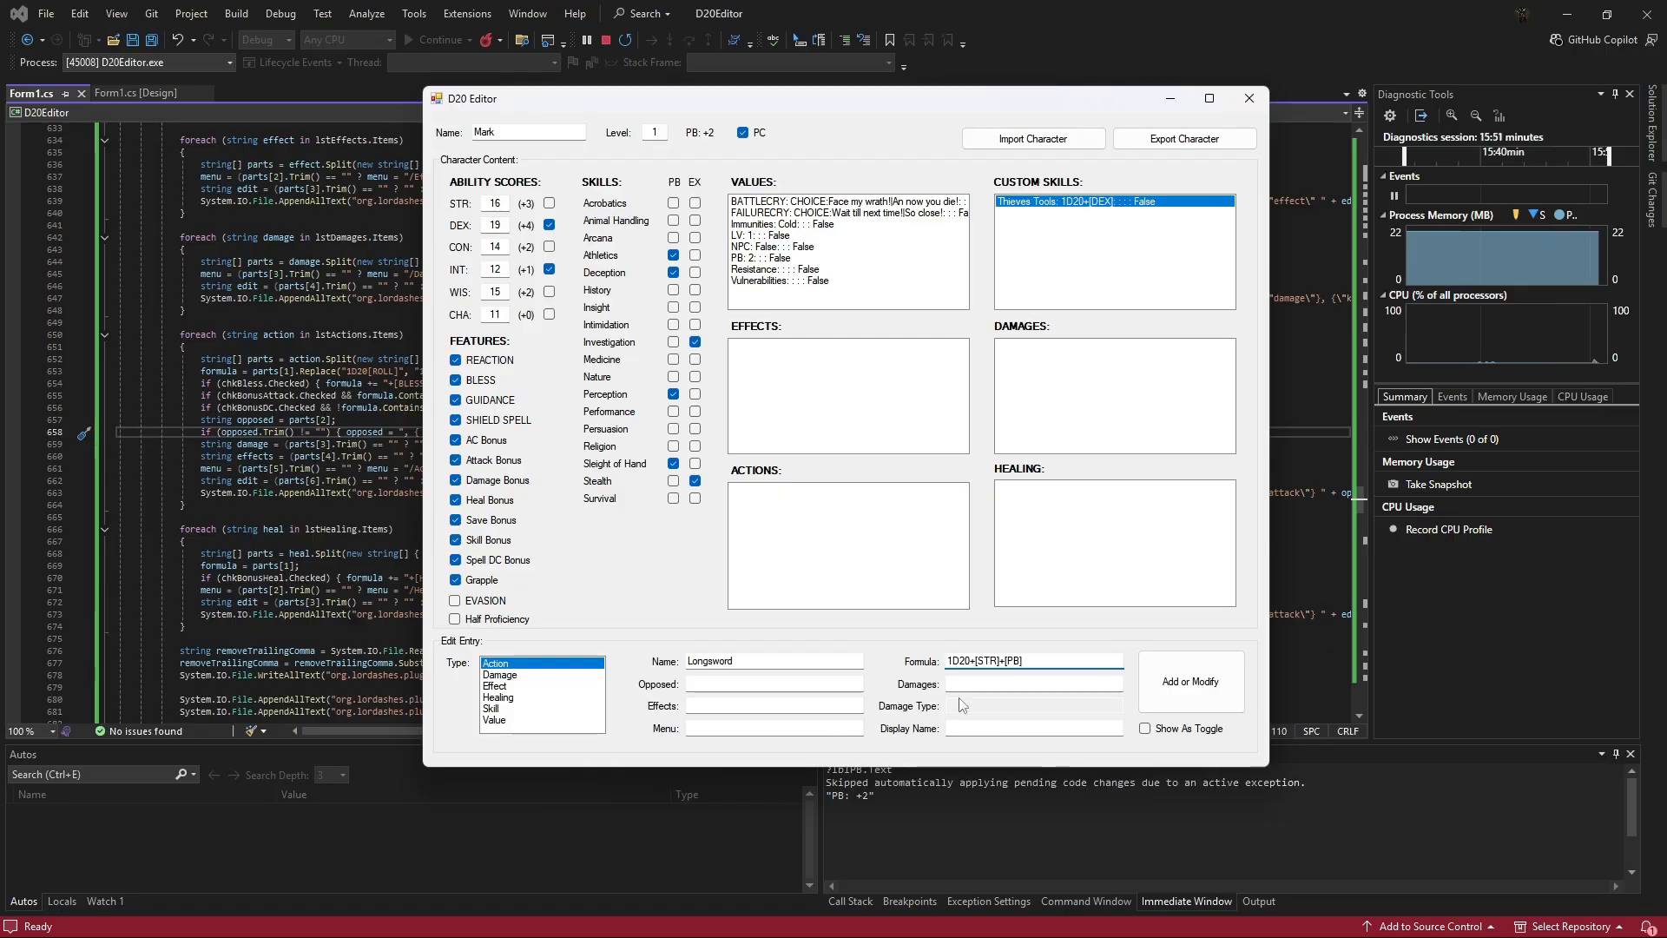
pyautogui.click(771, 685)
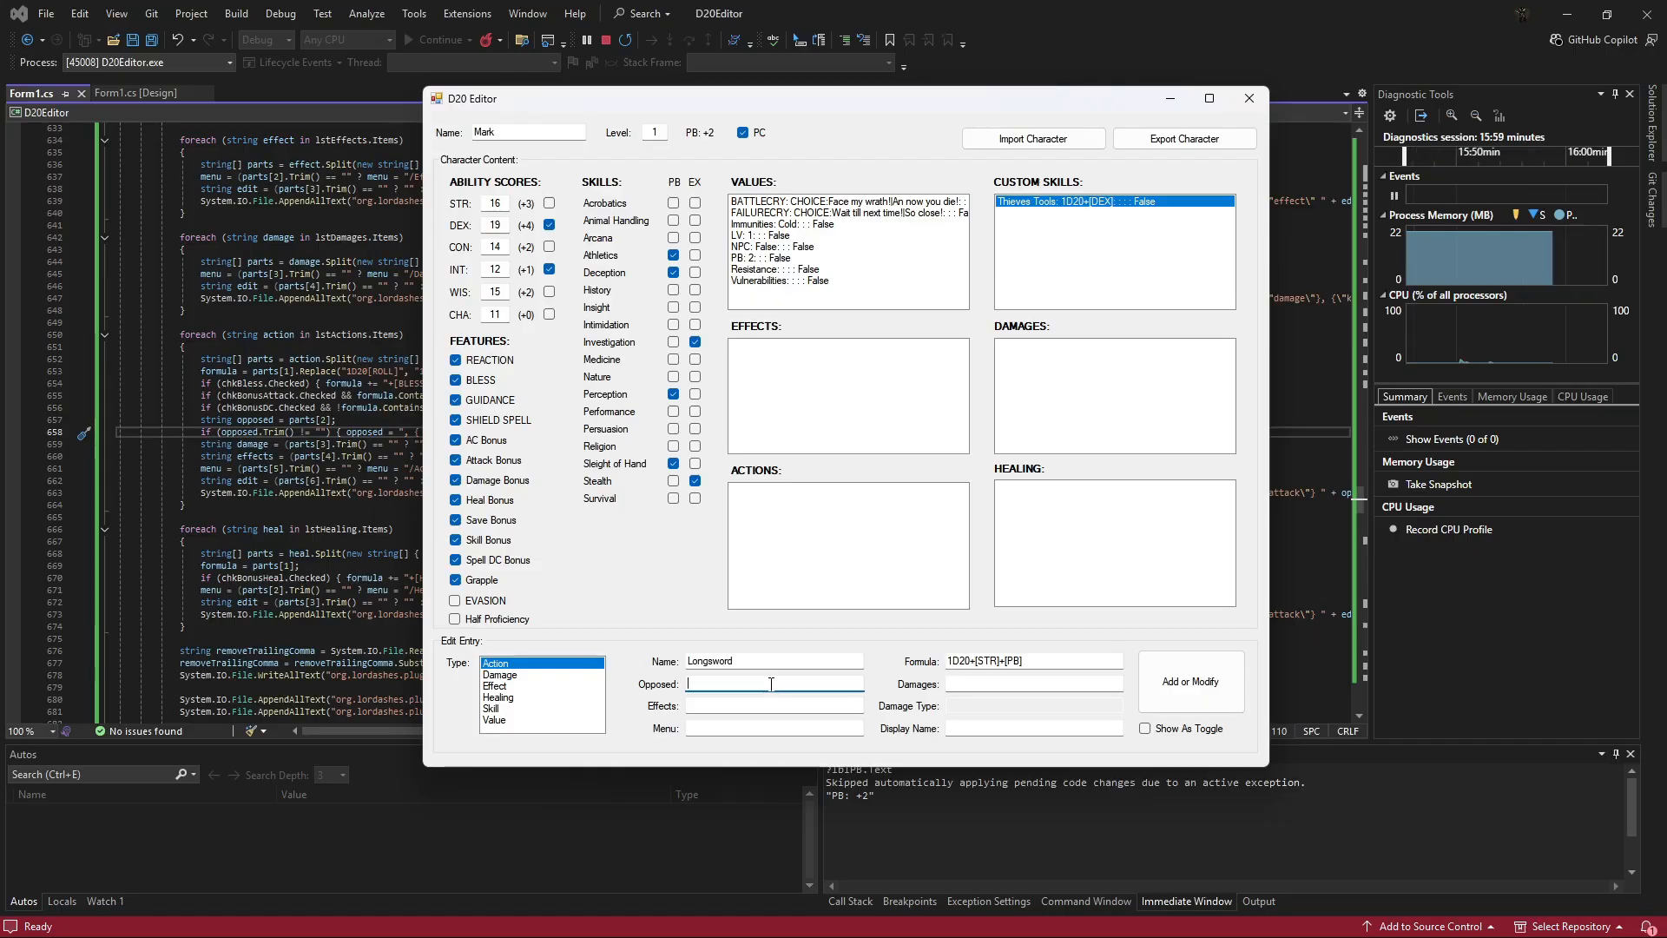
pyautogui.write('AC')
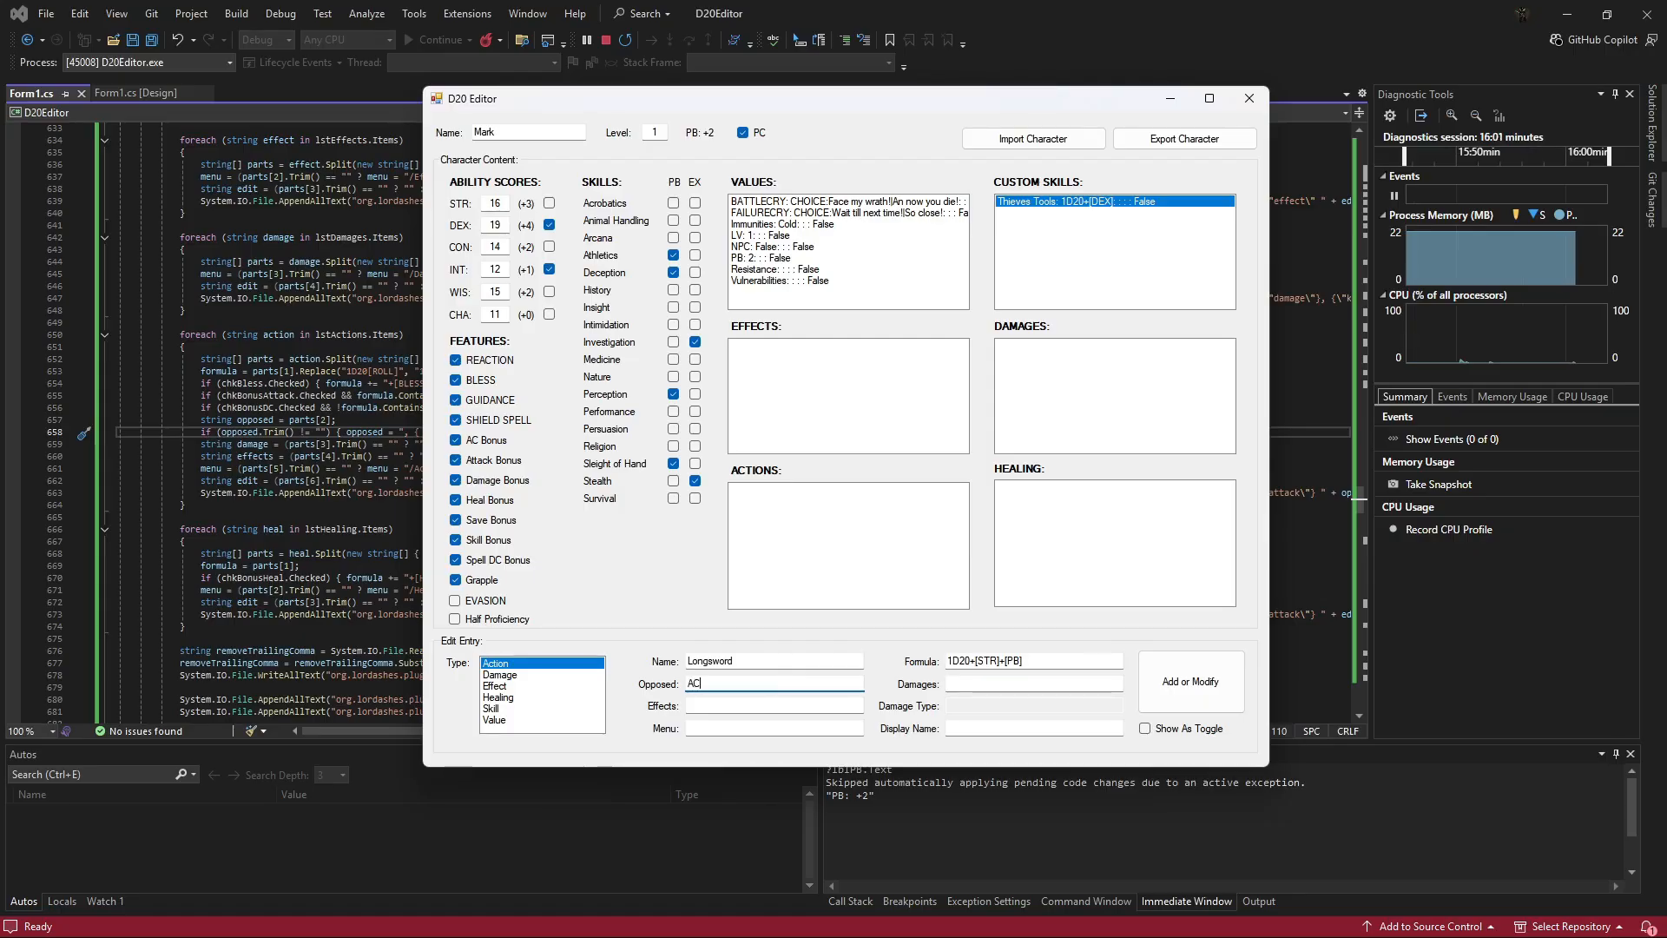
# Link the Longsword action to the damage Longsword Damage and add it to the character's actions.
pyautogui.click(965, 684)
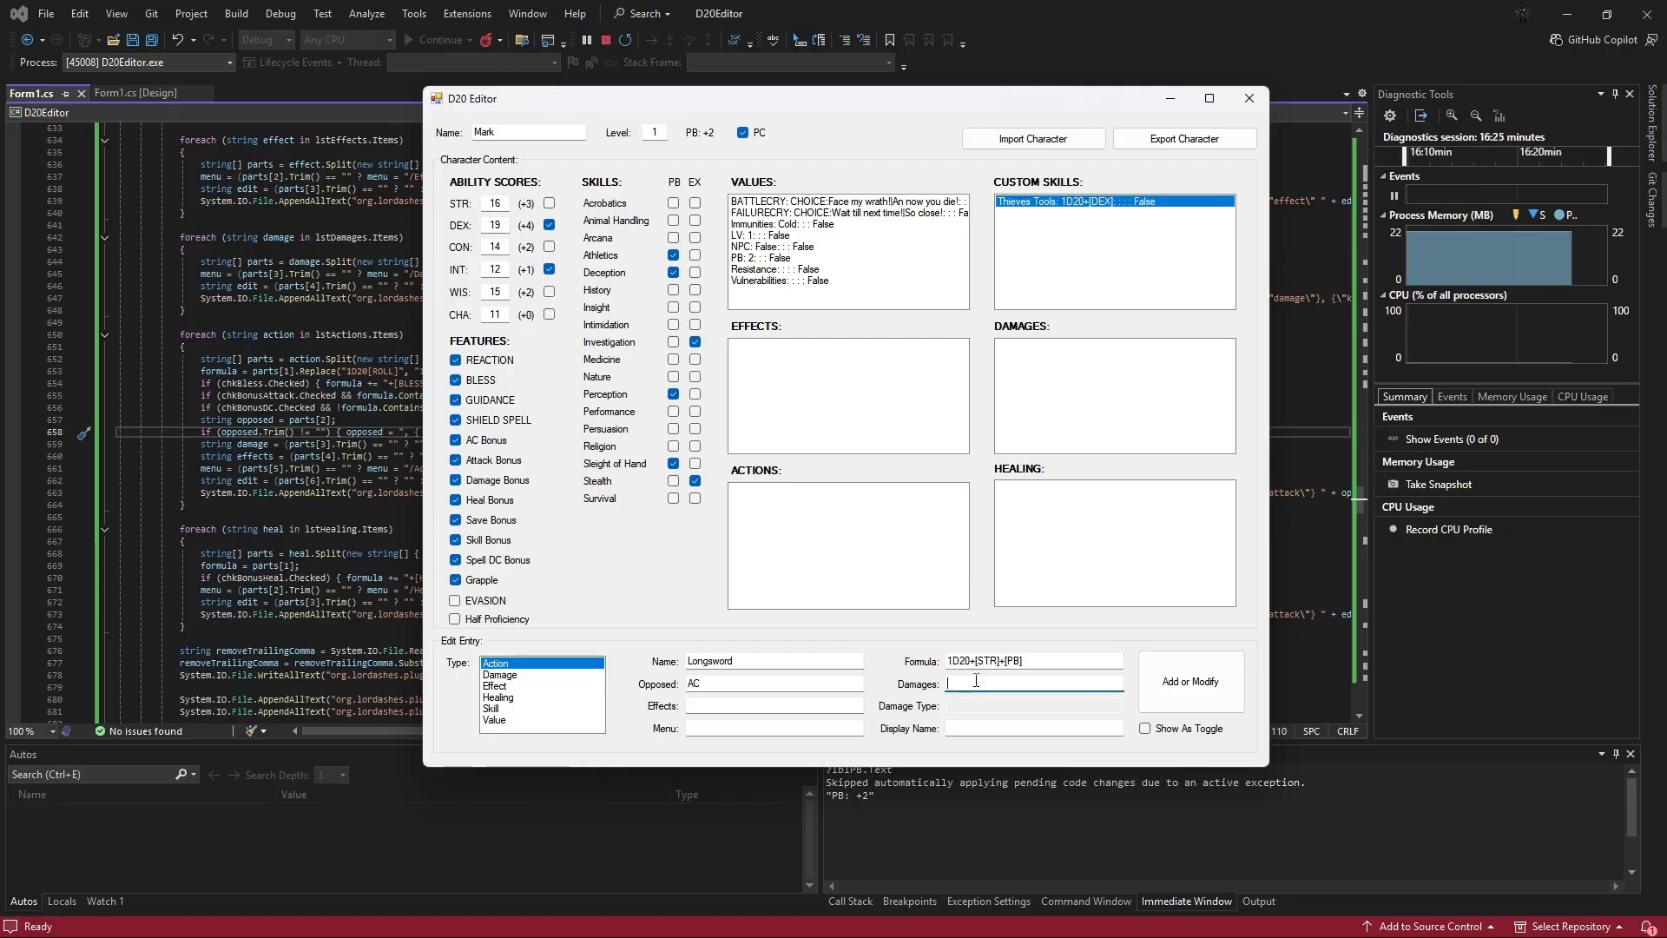
pyautogui.write('Lo')
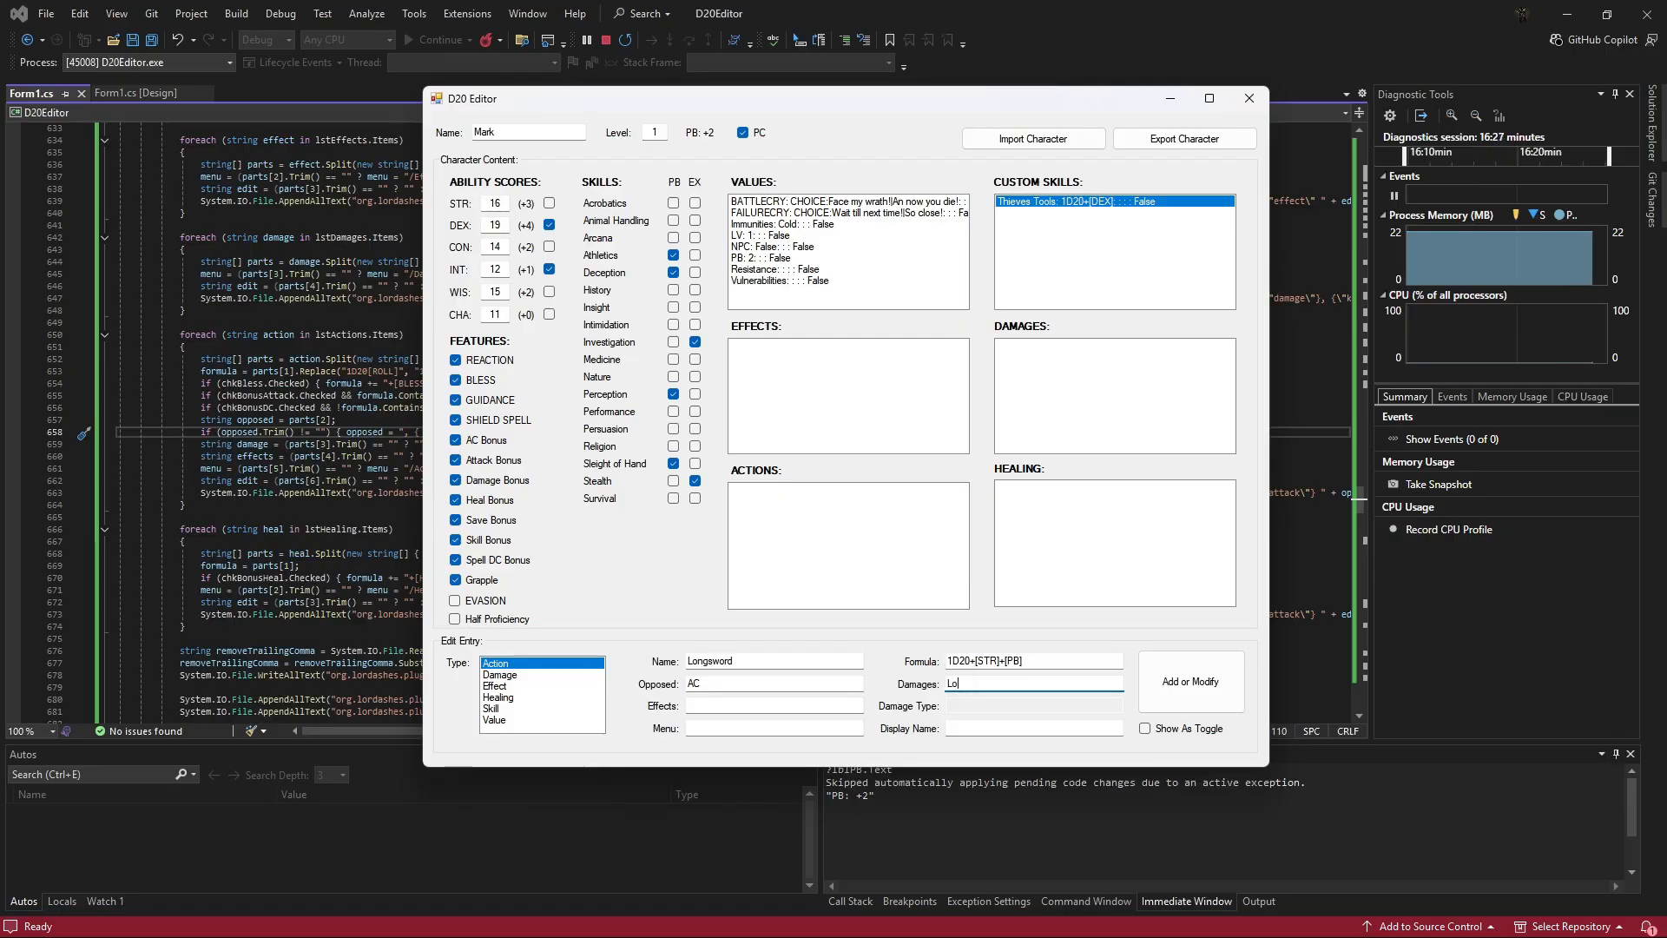
pyautogui.write('ng')
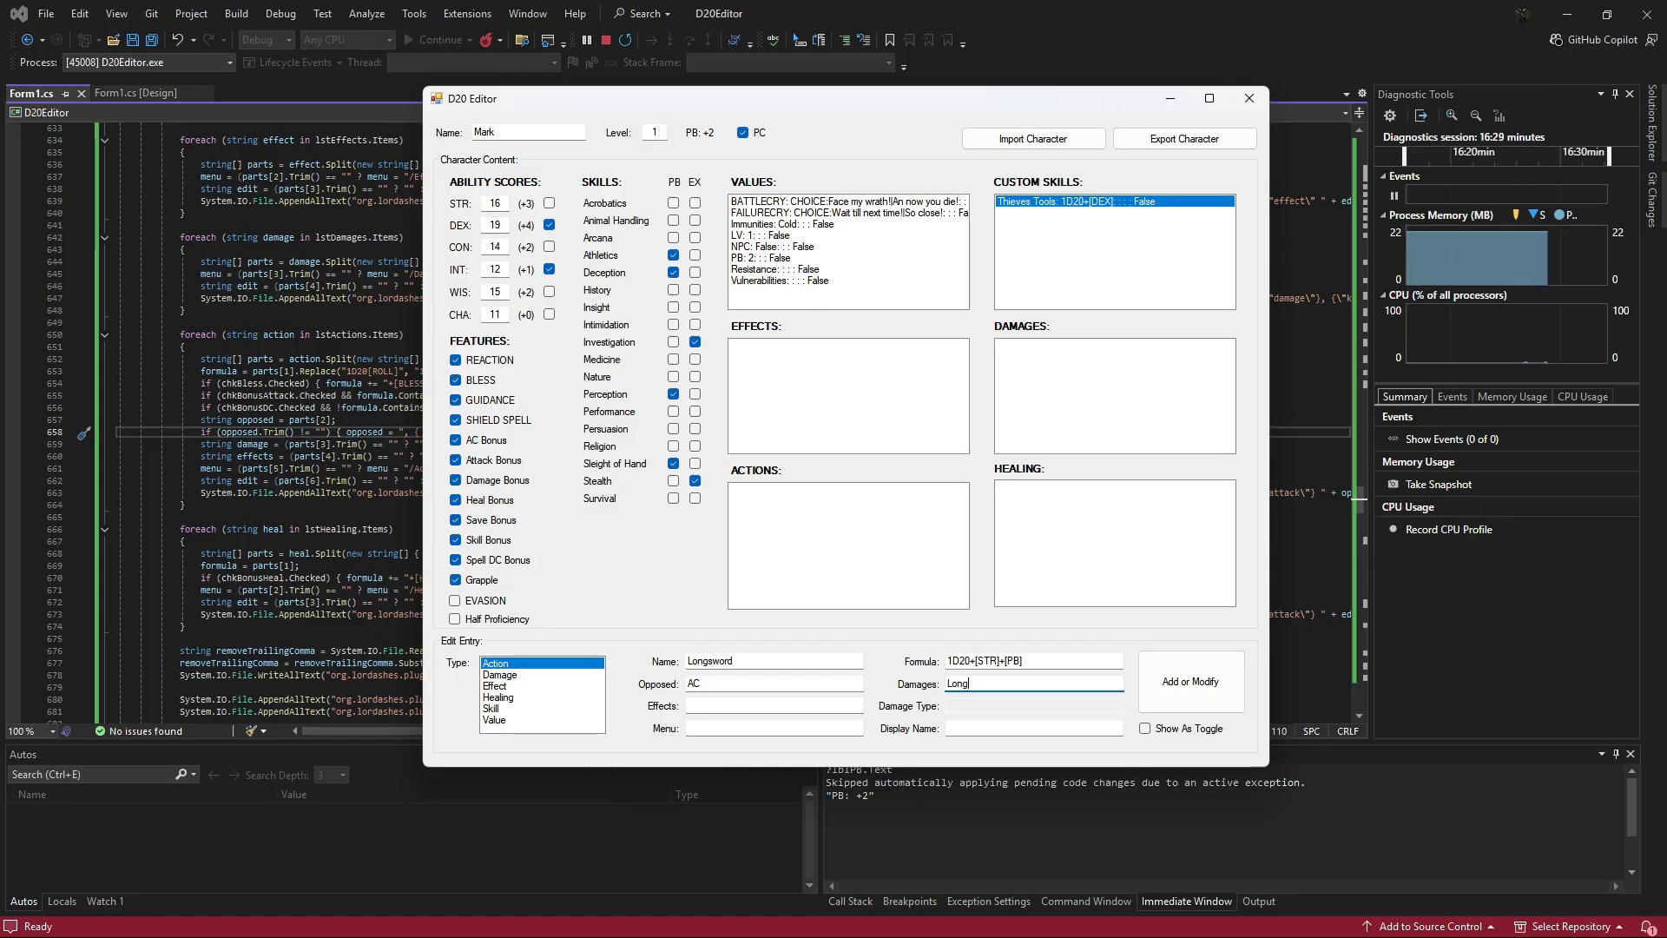
pyautogui.write('sword Dam')
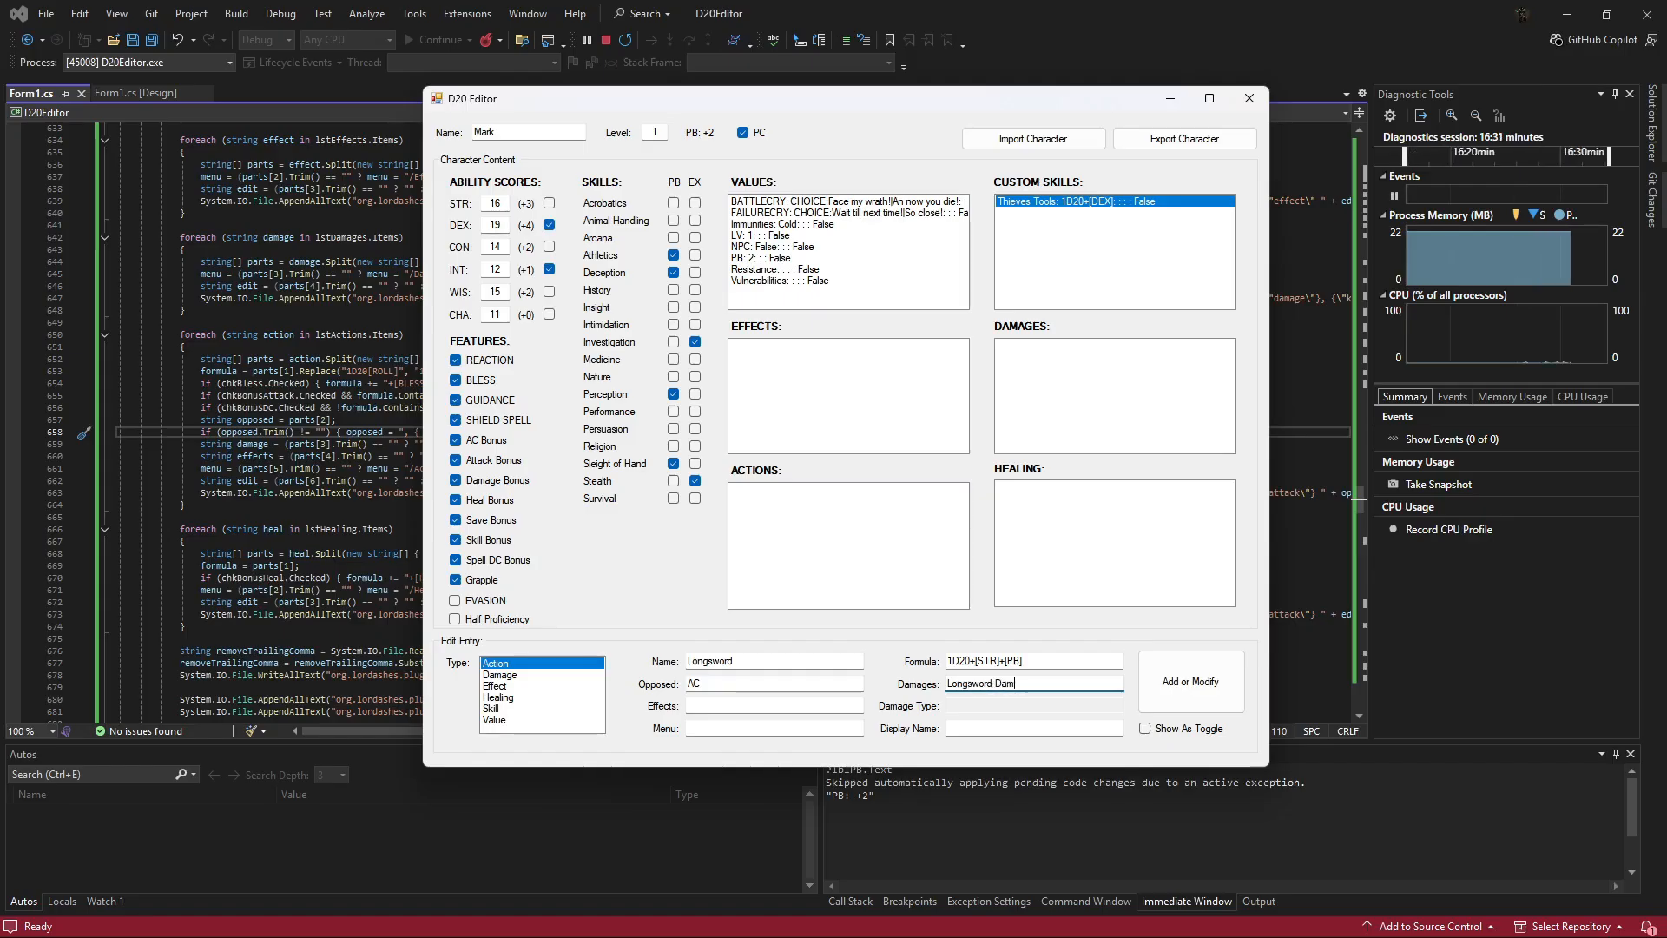
pyautogui.write('age')
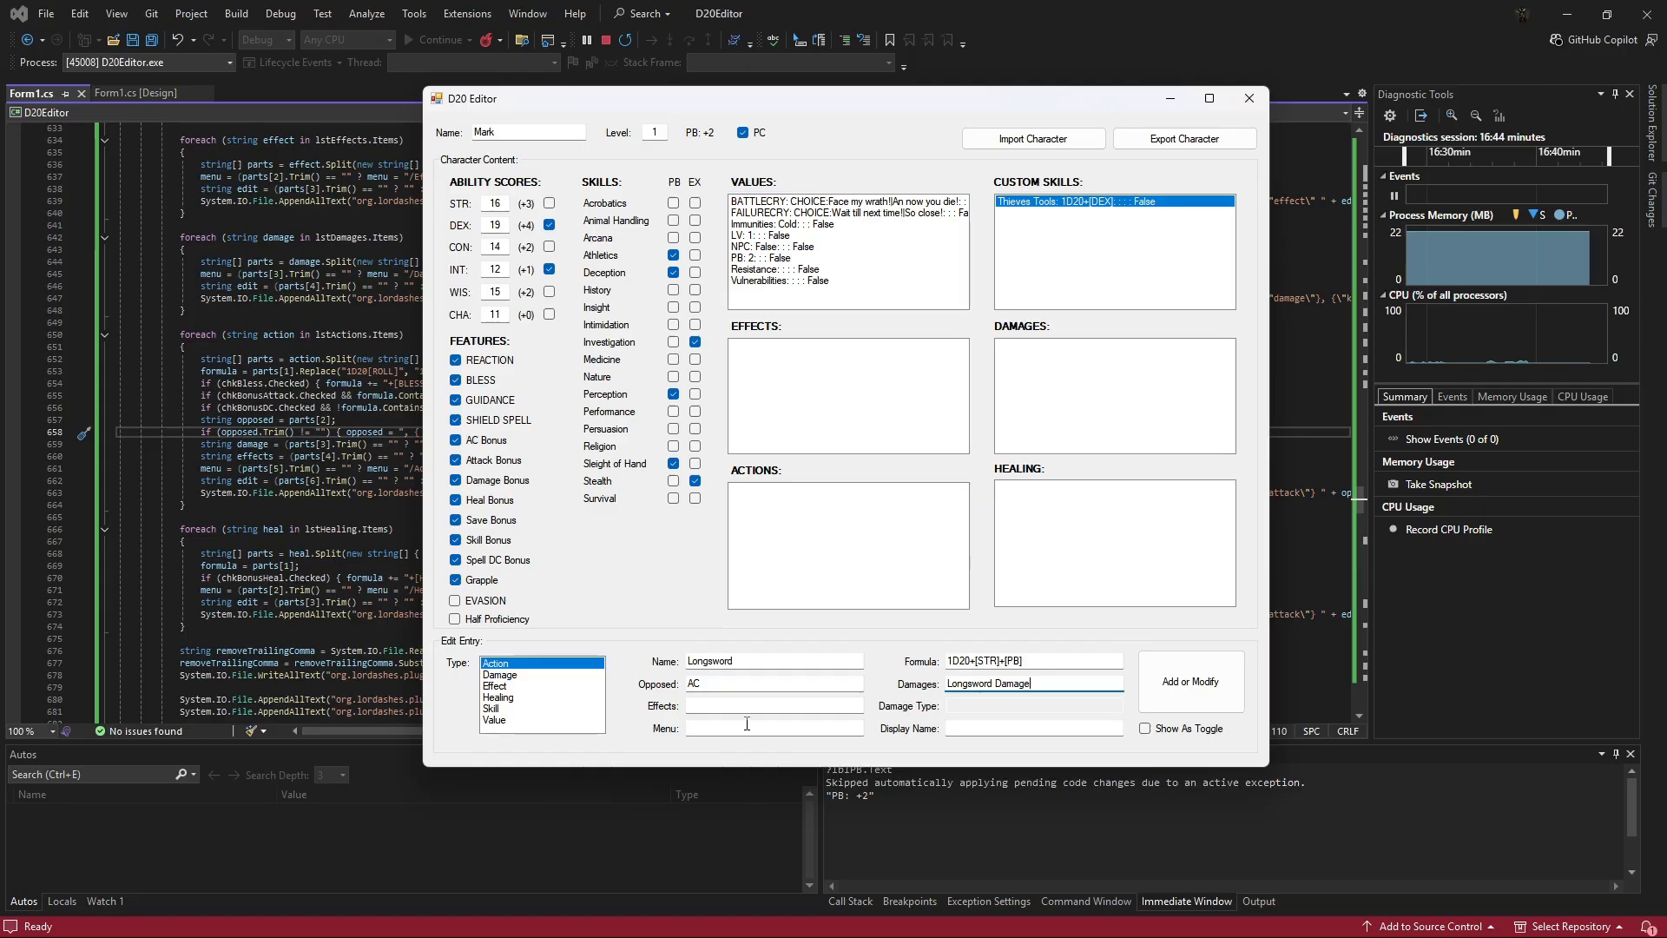
pyautogui.click(1186, 689)
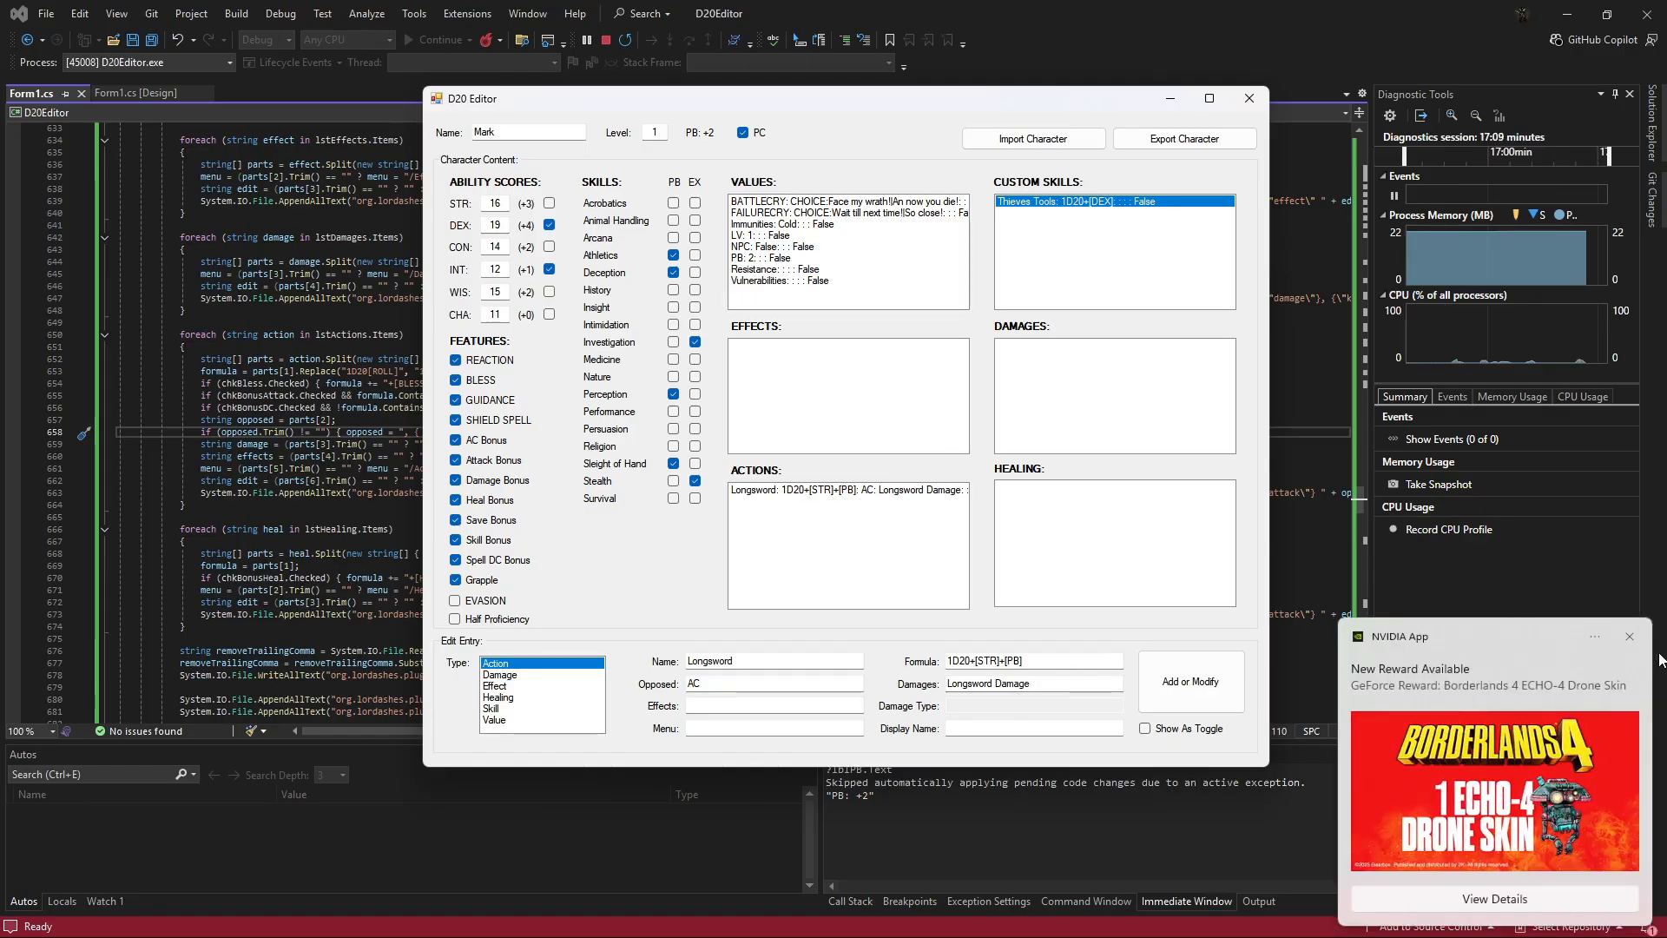
pyautogui.click(1630, 637)
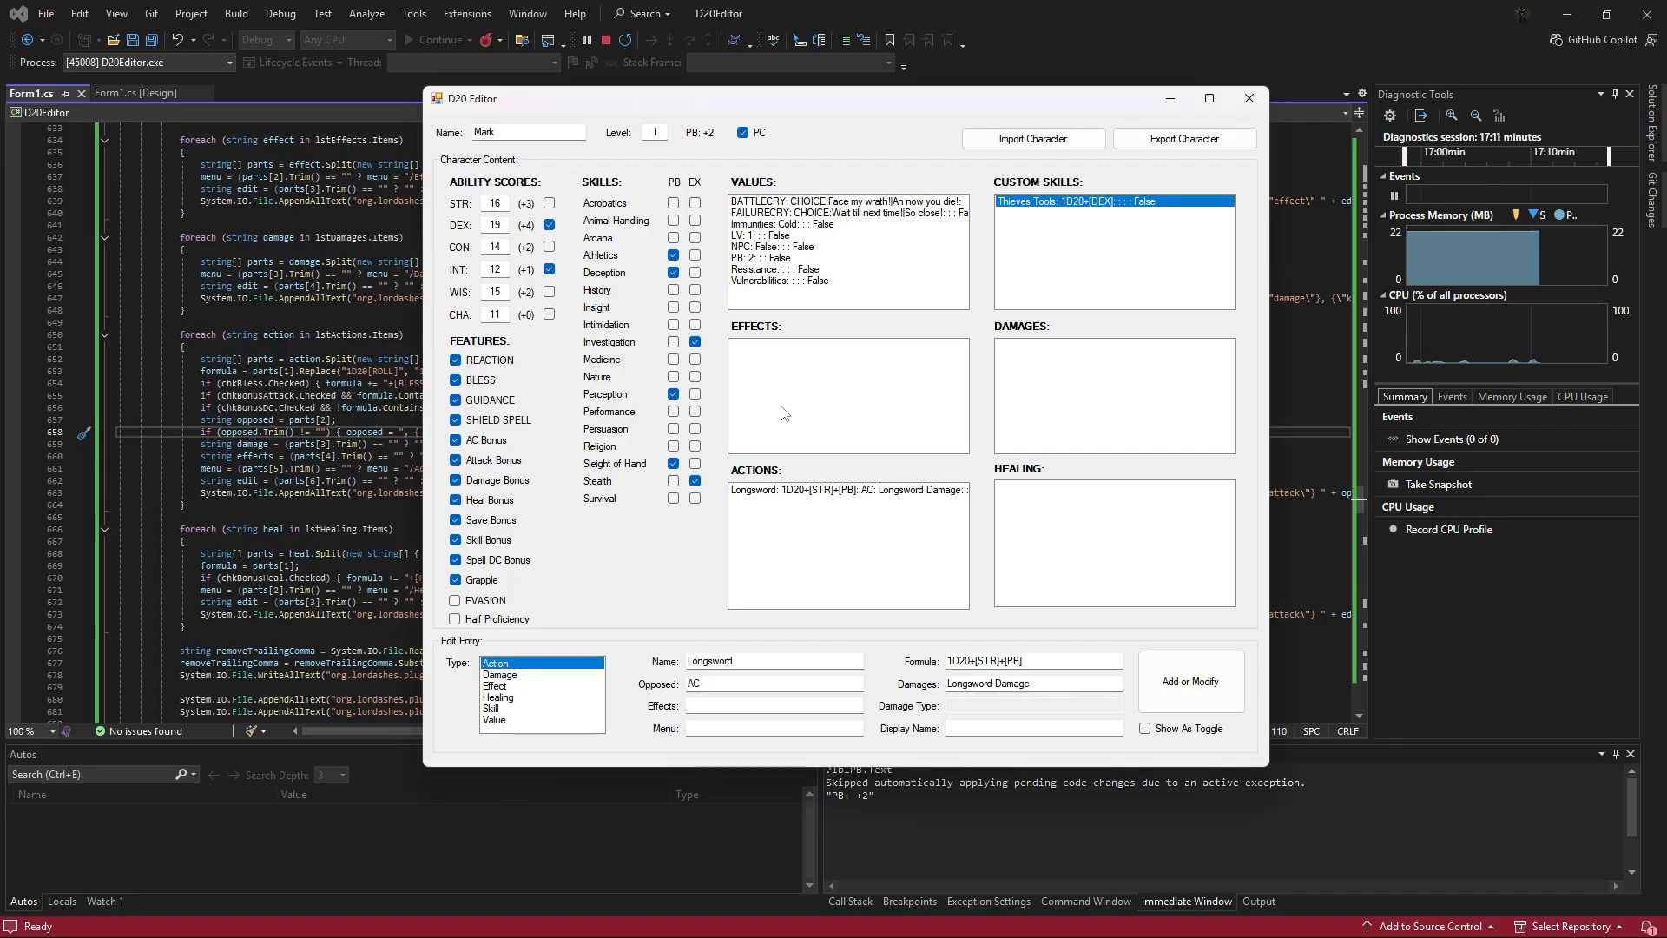
# Add a Damage entry named Longsword Damage with the formula 1D8+[STR] and the damage type Slashing.
pyautogui.click(510, 677)
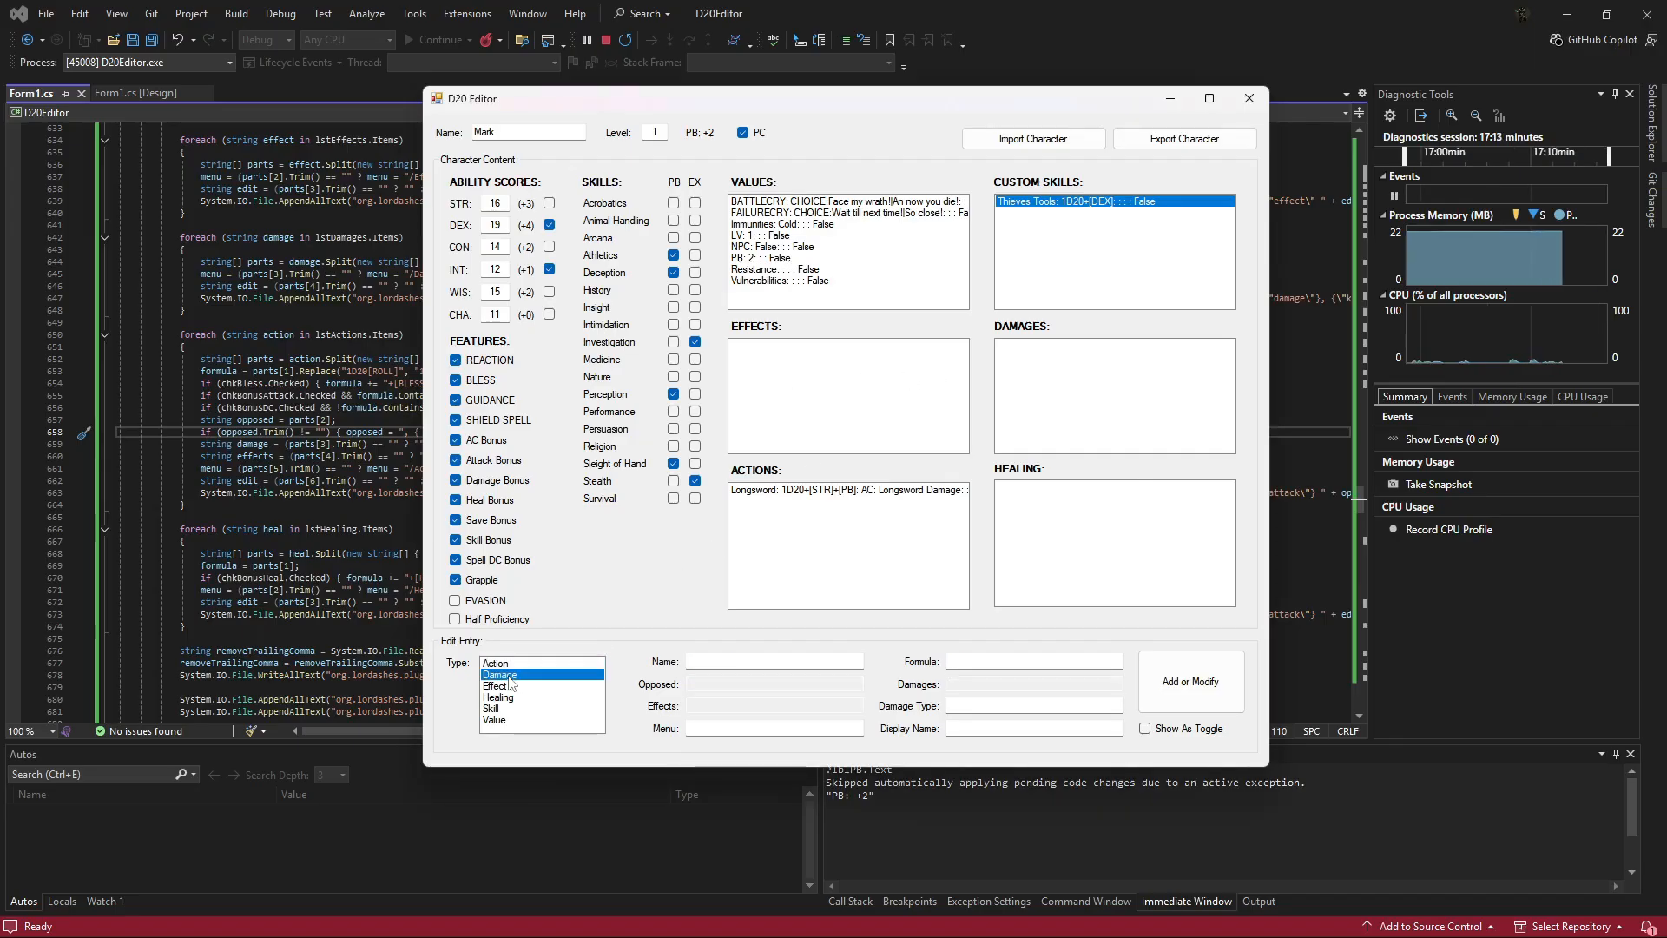
pyautogui.click(709, 662)
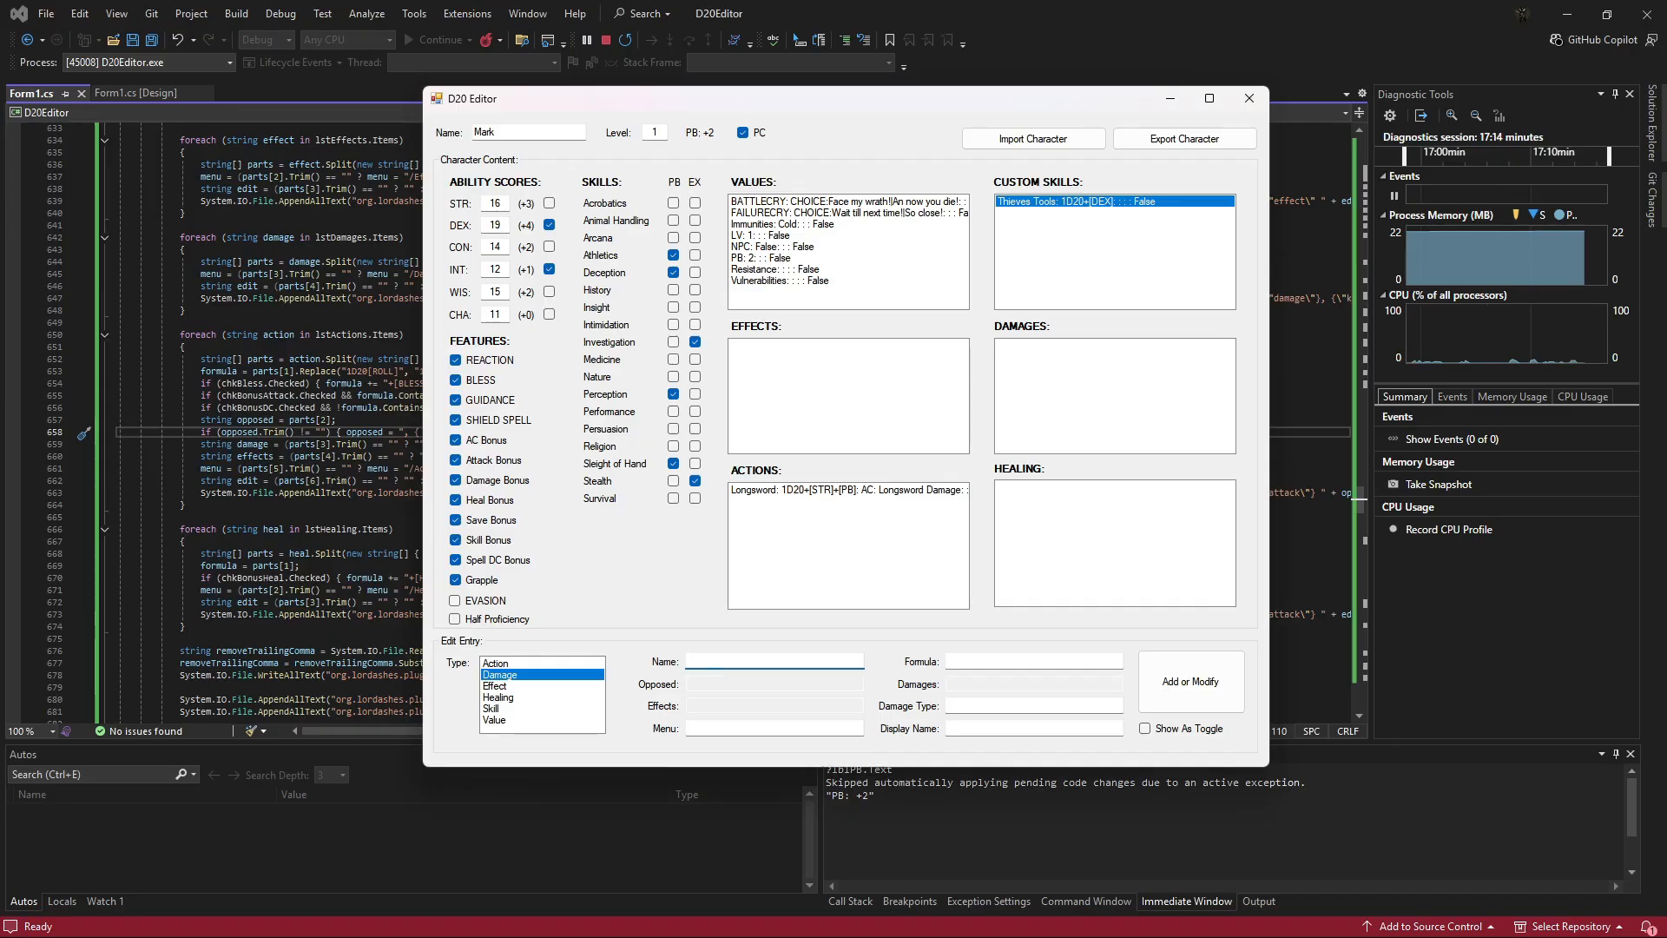
pyautogui.write('Long')
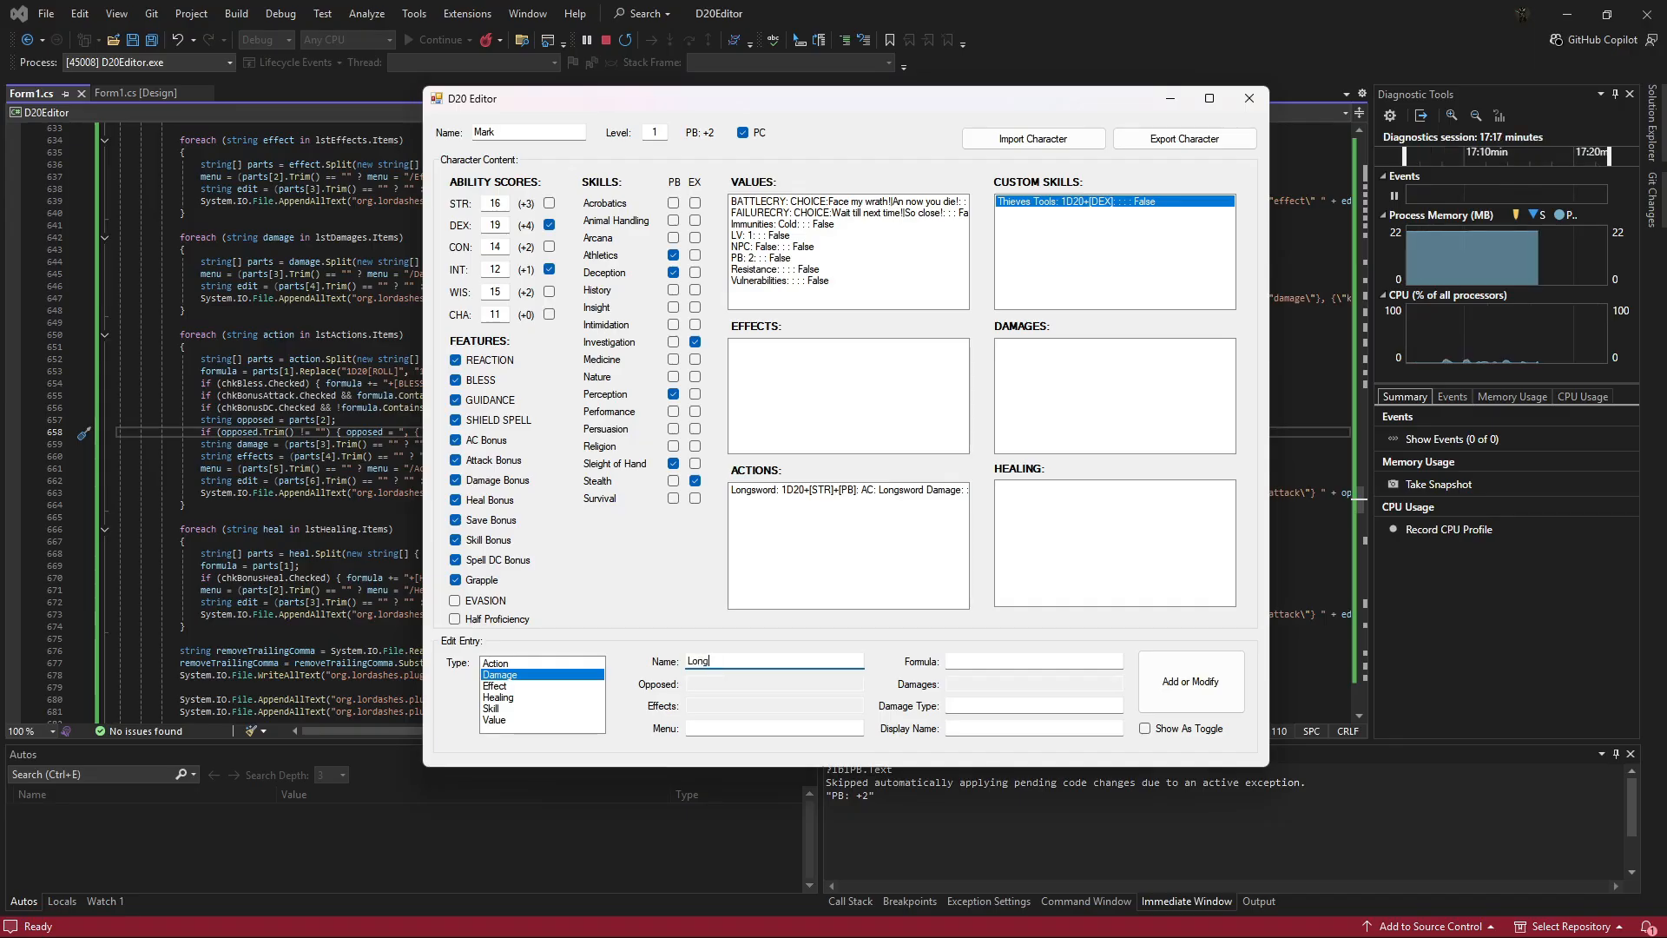
pyautogui.write('sword Damage')
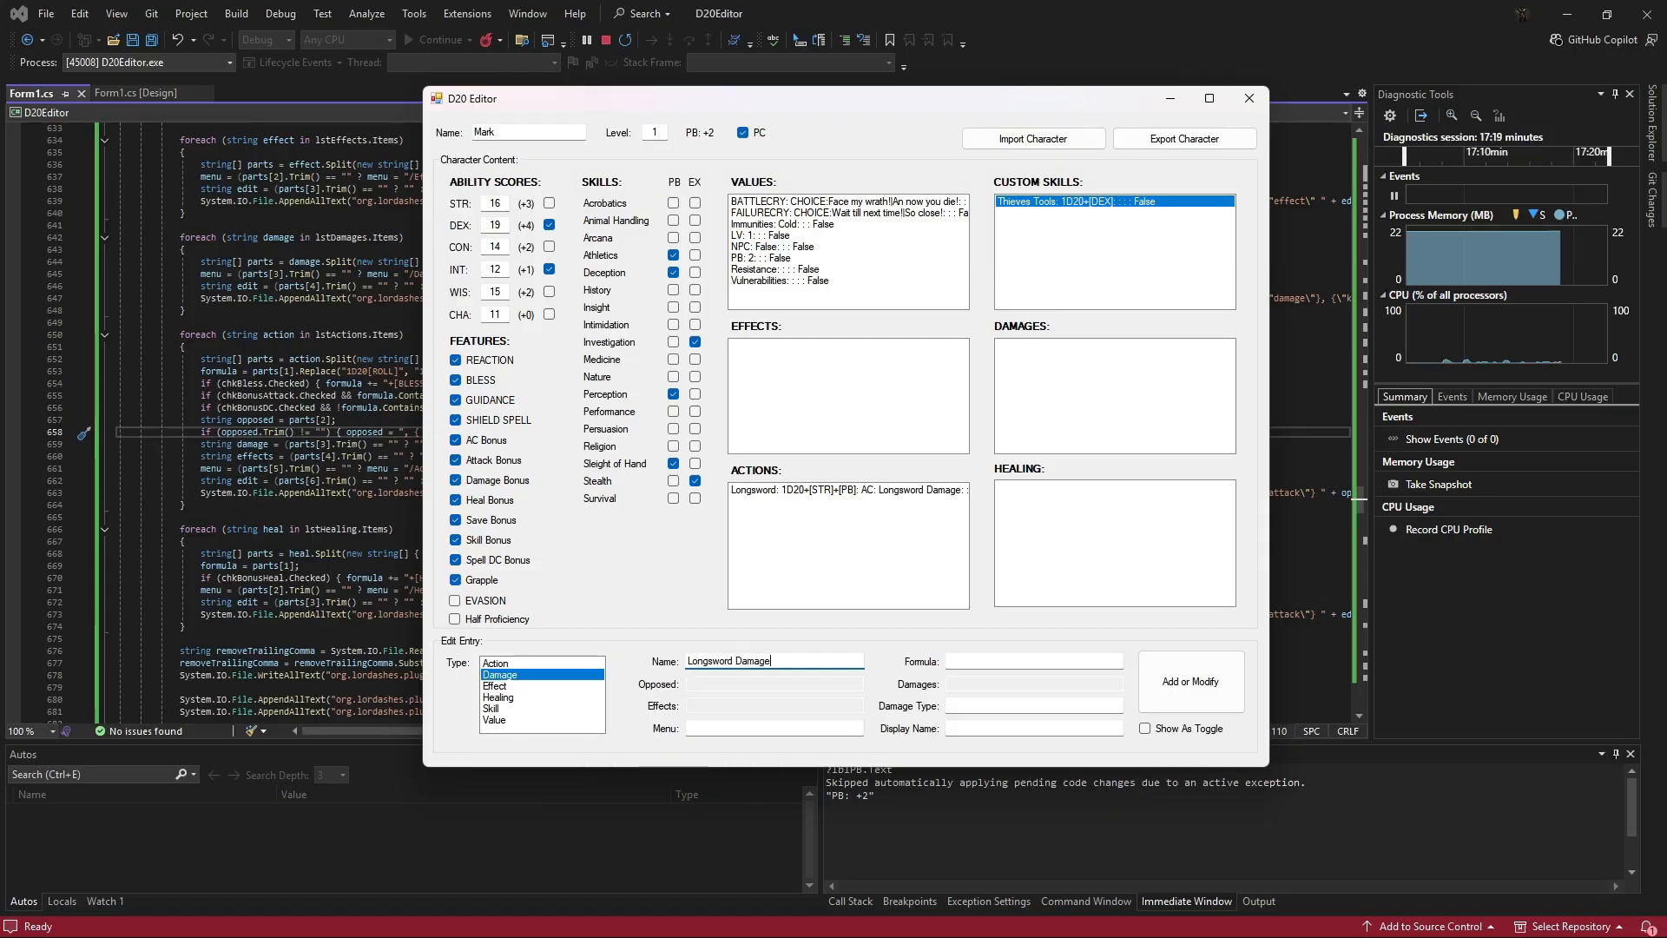
pyautogui.click(992, 662)
pyautogui.write('1')
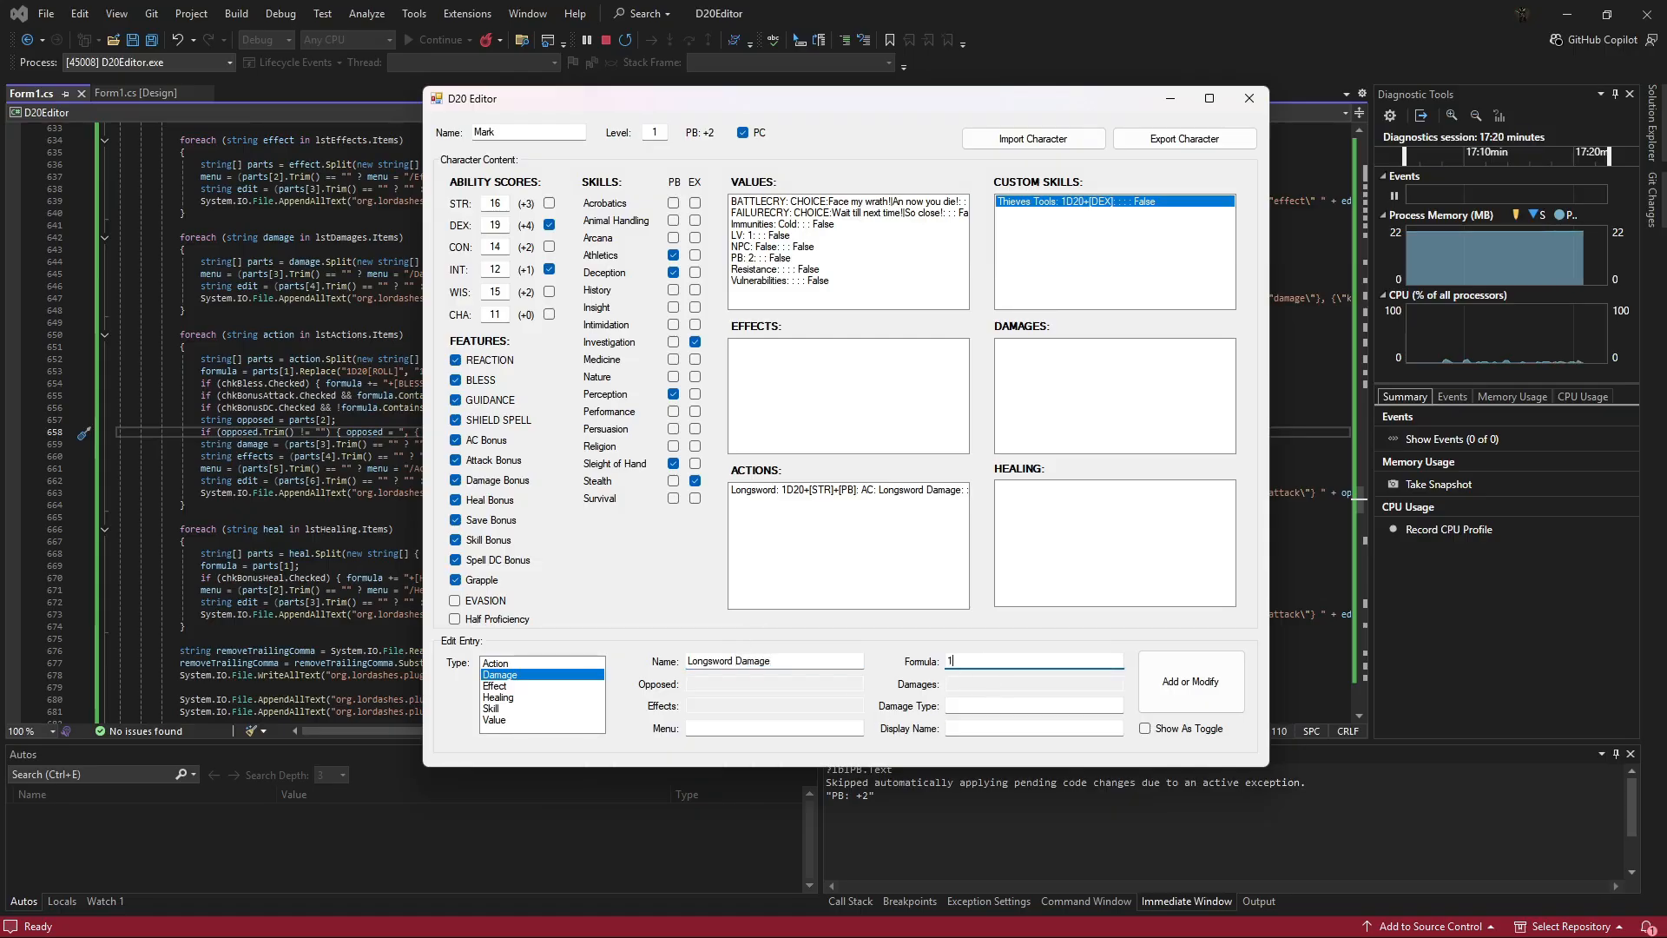
pyautogui.write('D8+[STR')
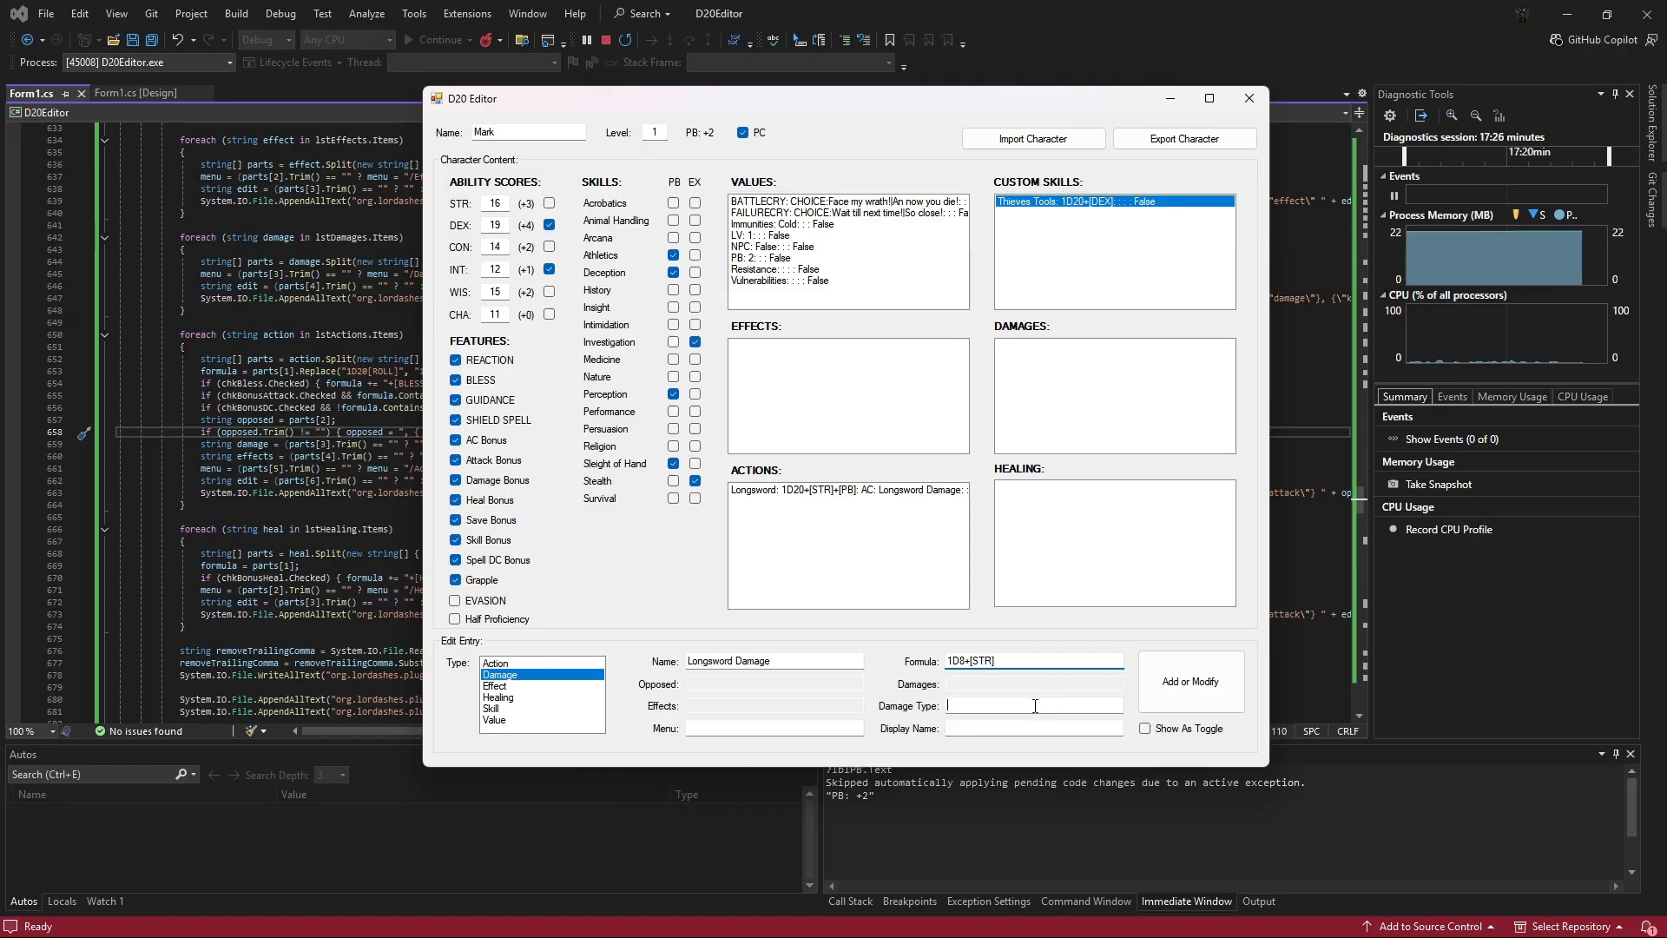
pyautogui.write('Sla')
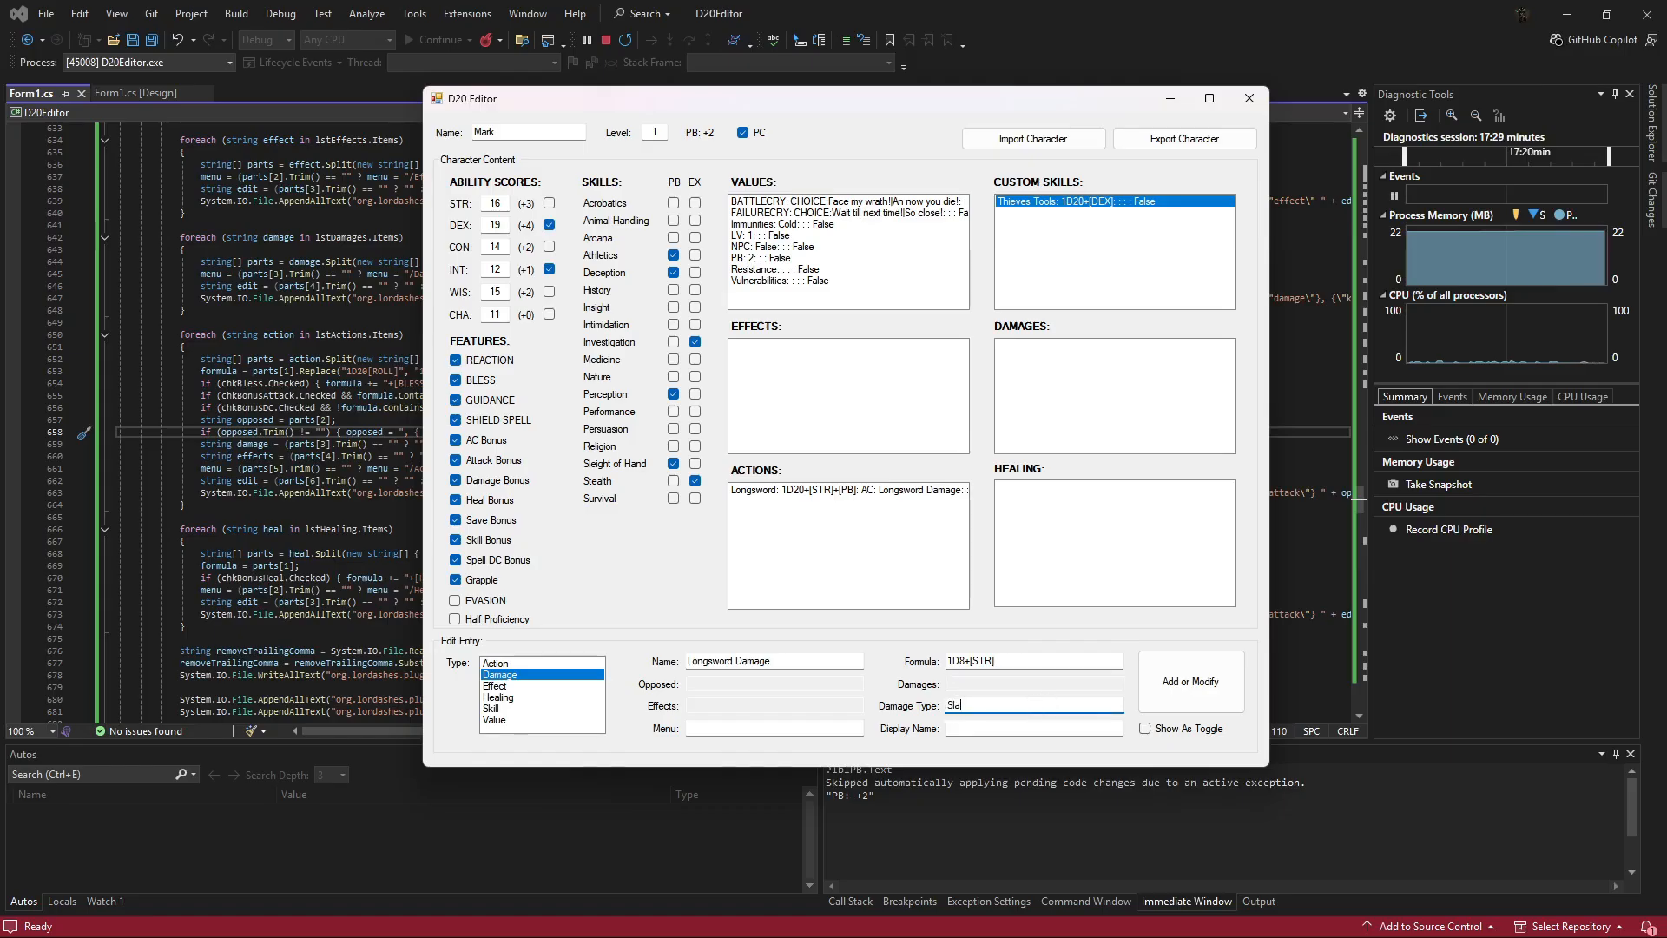
pyautogui.write('shing')
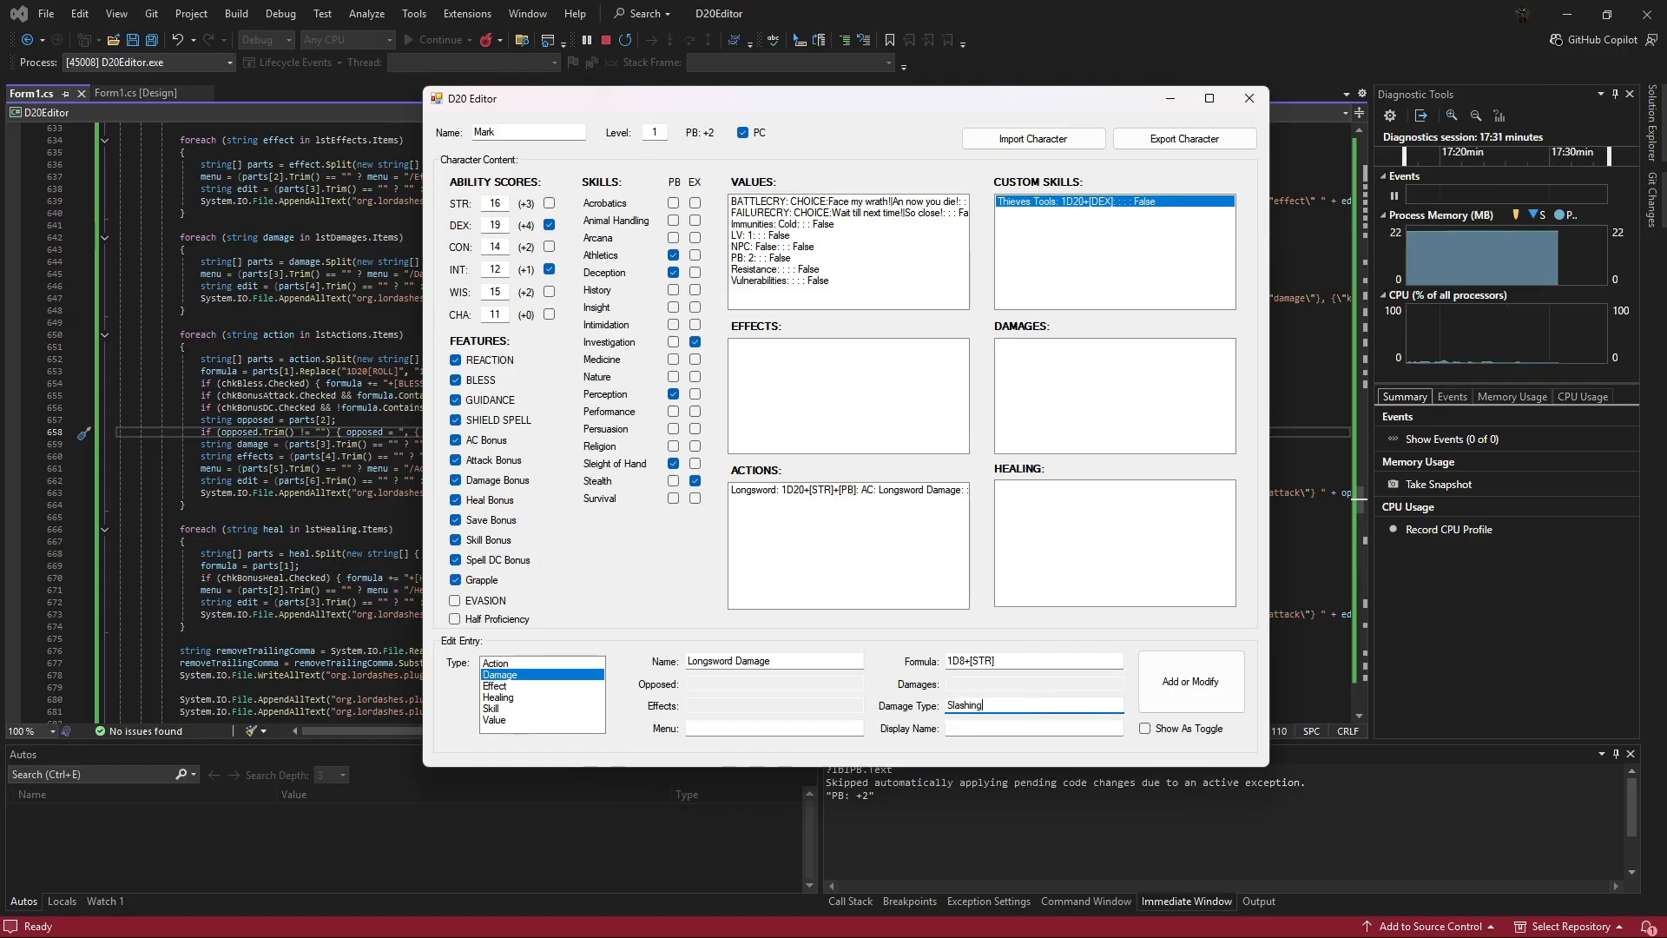
pyautogui.click(1187, 692)
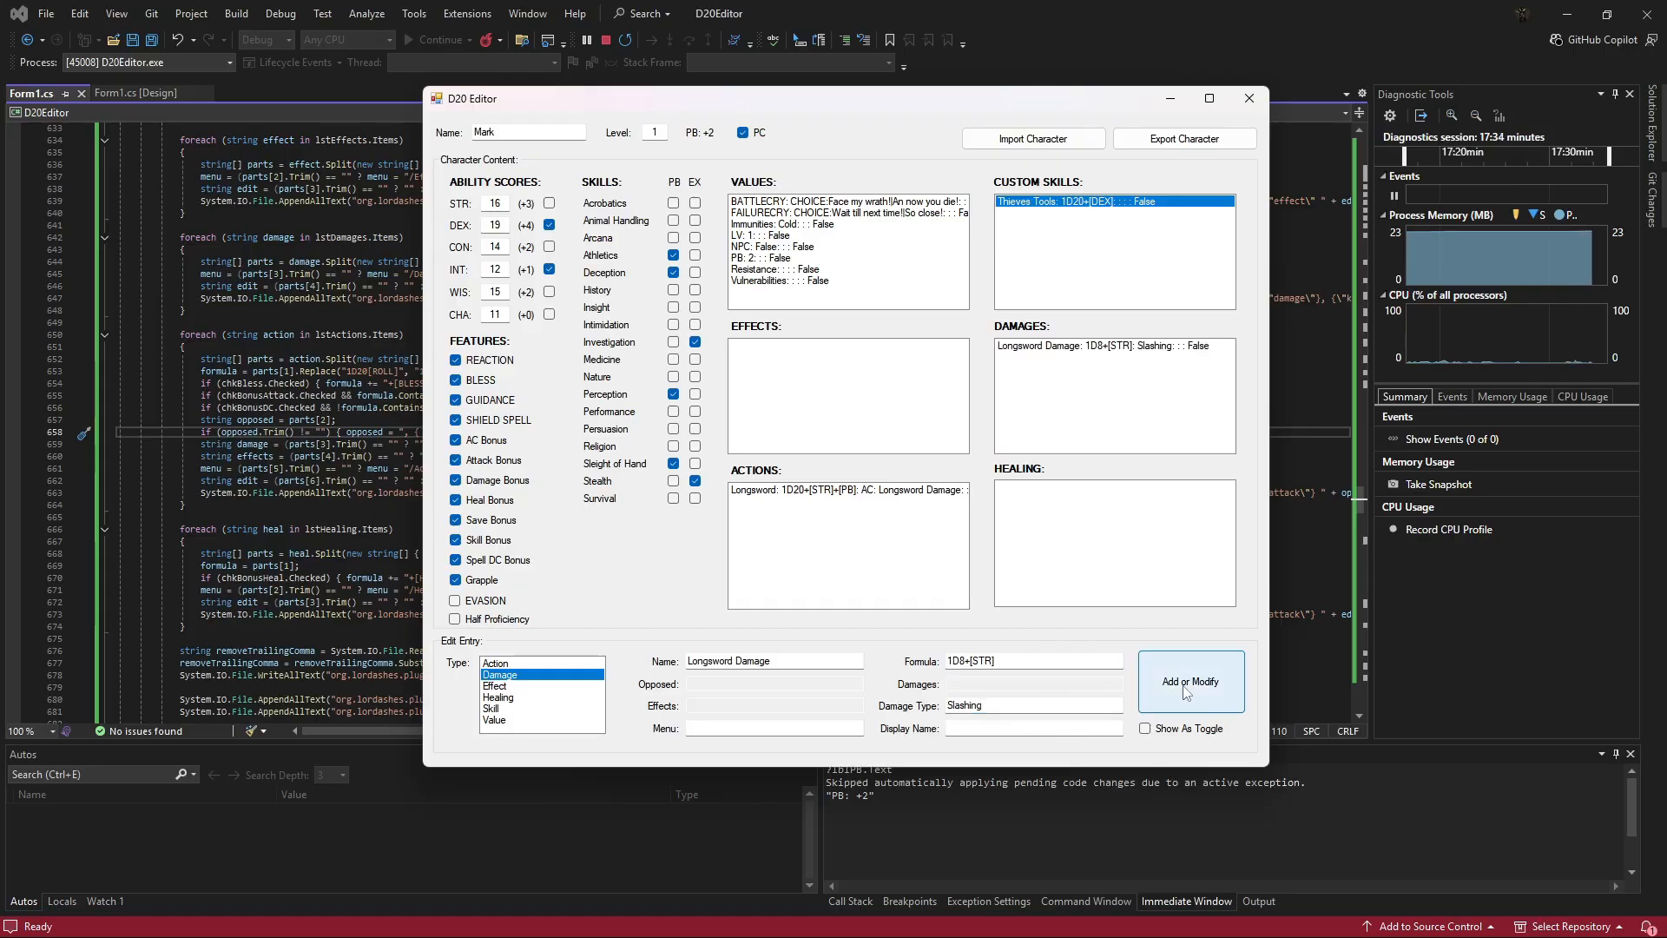
# Set the effect of the existing Longsword action to Poison and save the modified entry.
pyautogui.click(1138, 352)
pyautogui.click(896, 492)
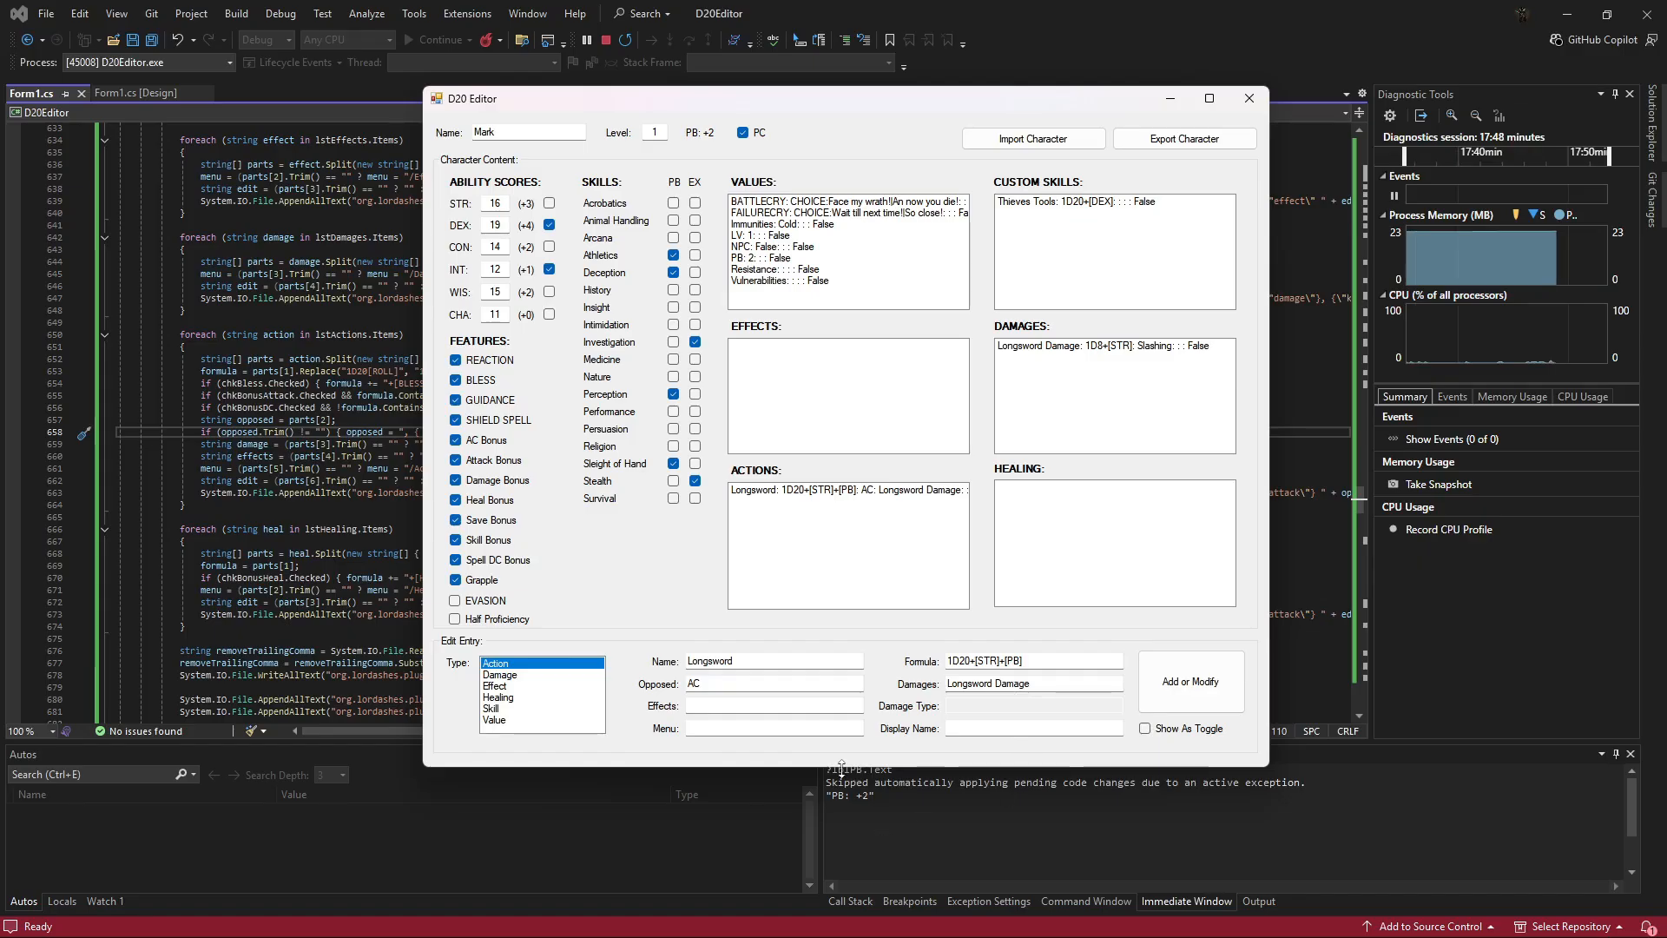
pyautogui.click(738, 706)
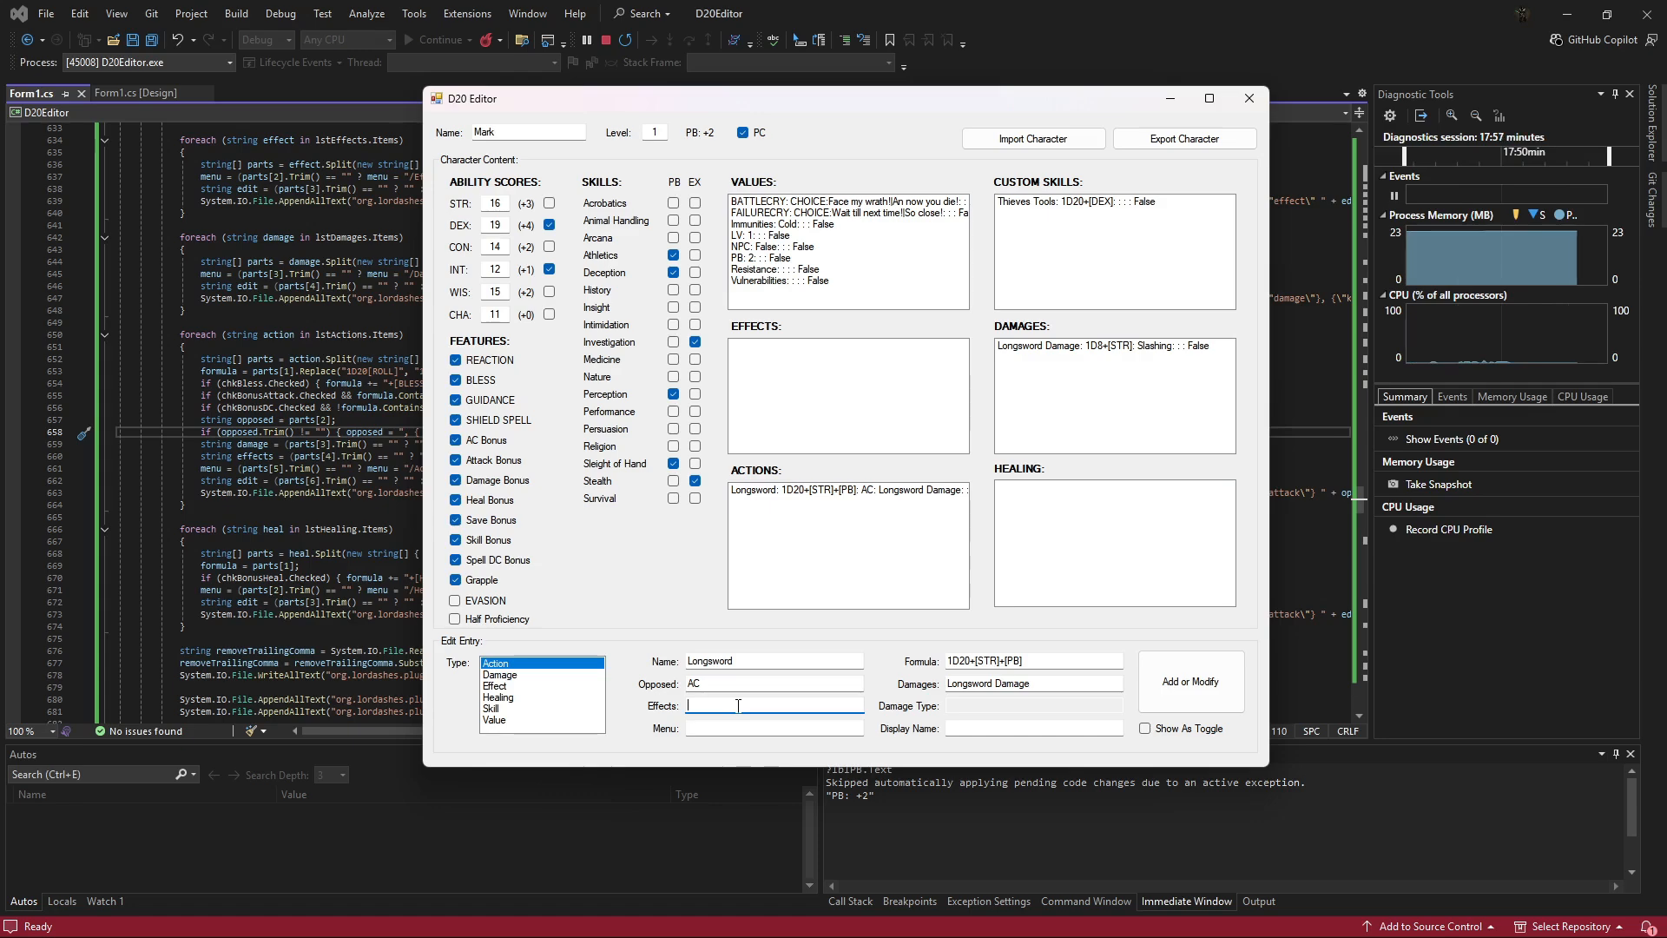
pyautogui.write('Poison')
pyautogui.click(1196, 688)
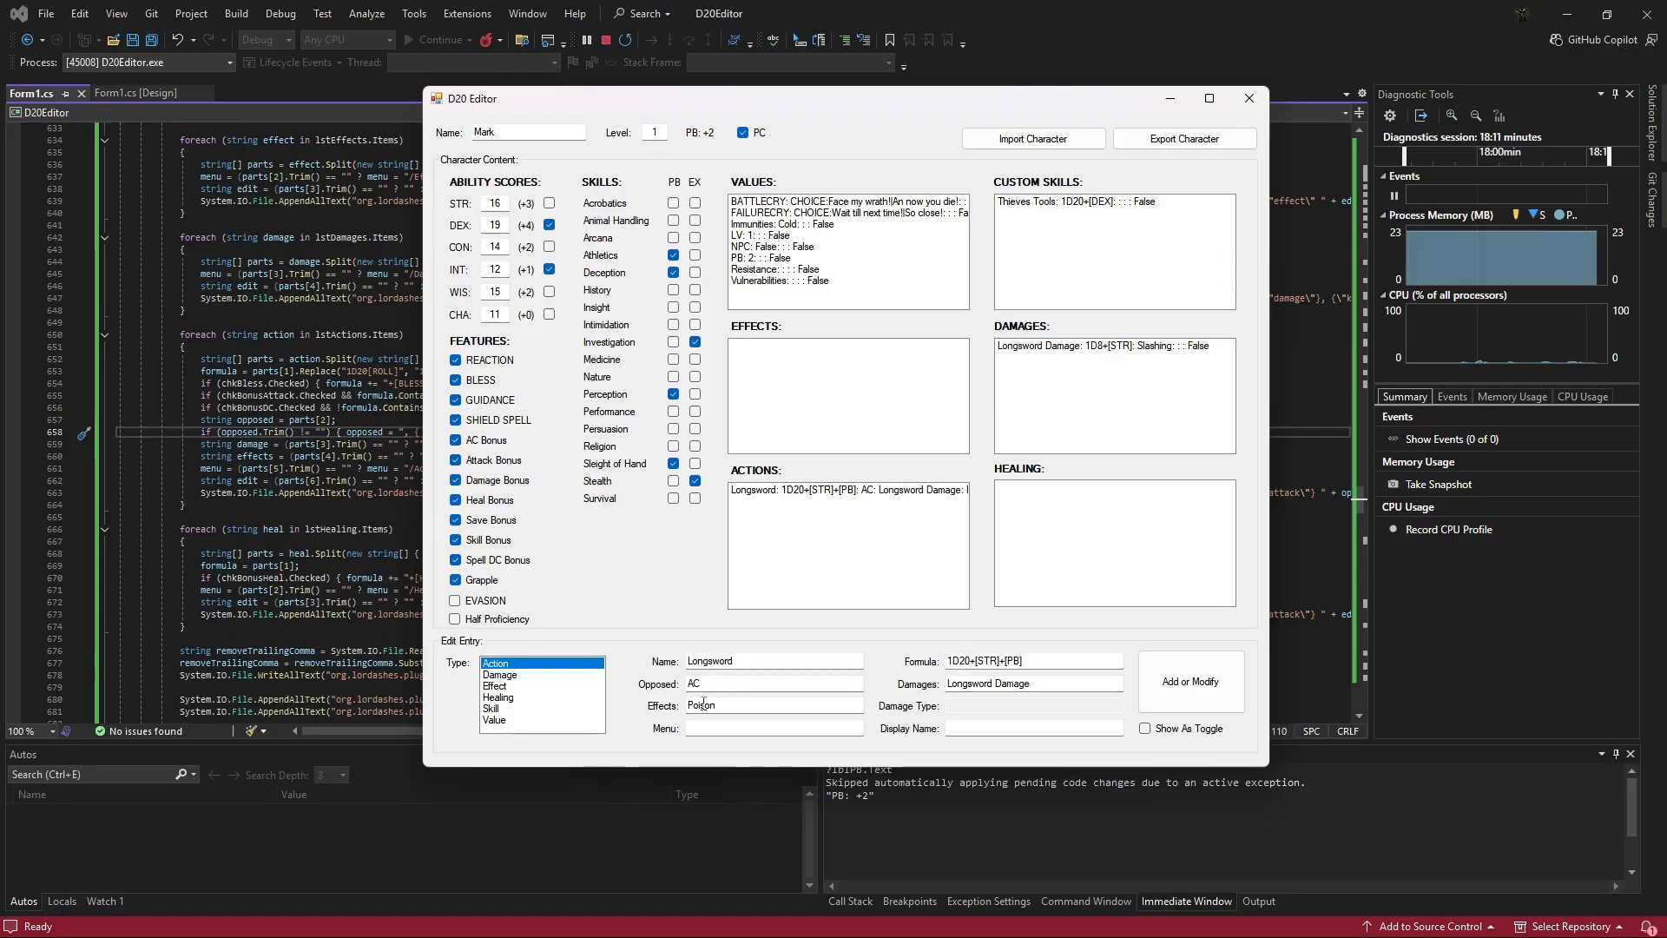
# Add an Effect entry named Poison with the formula "Causes poison condition".
pyautogui.click(504, 686)
pyautogui.click(720, 661)
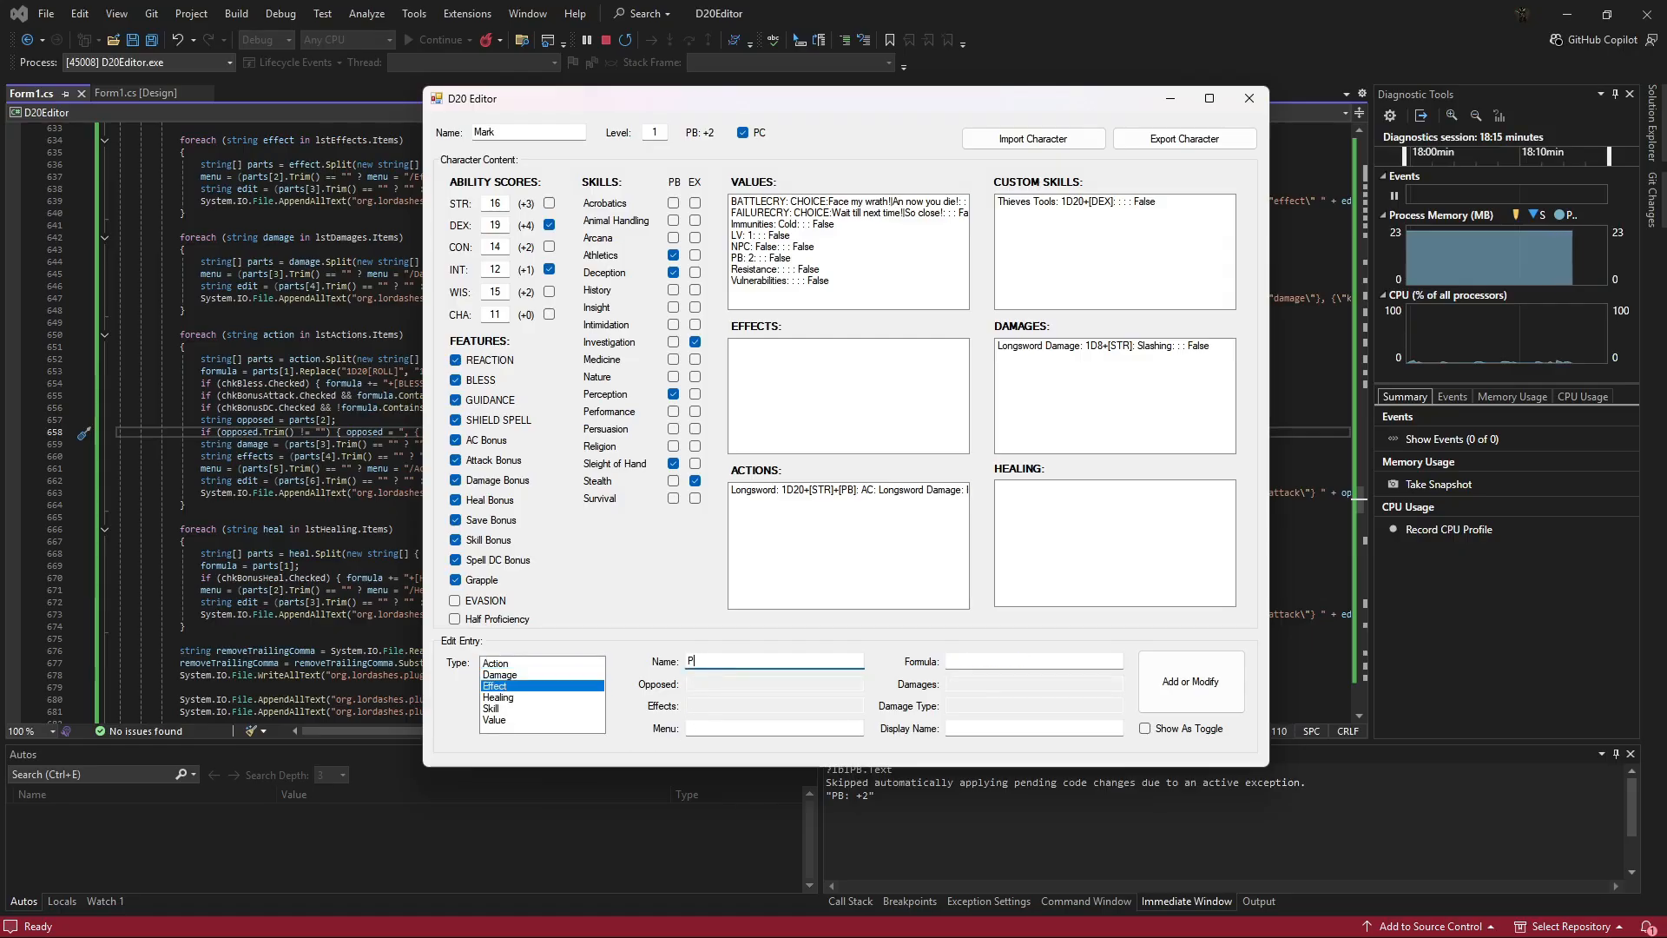
pyautogui.click(954, 661)
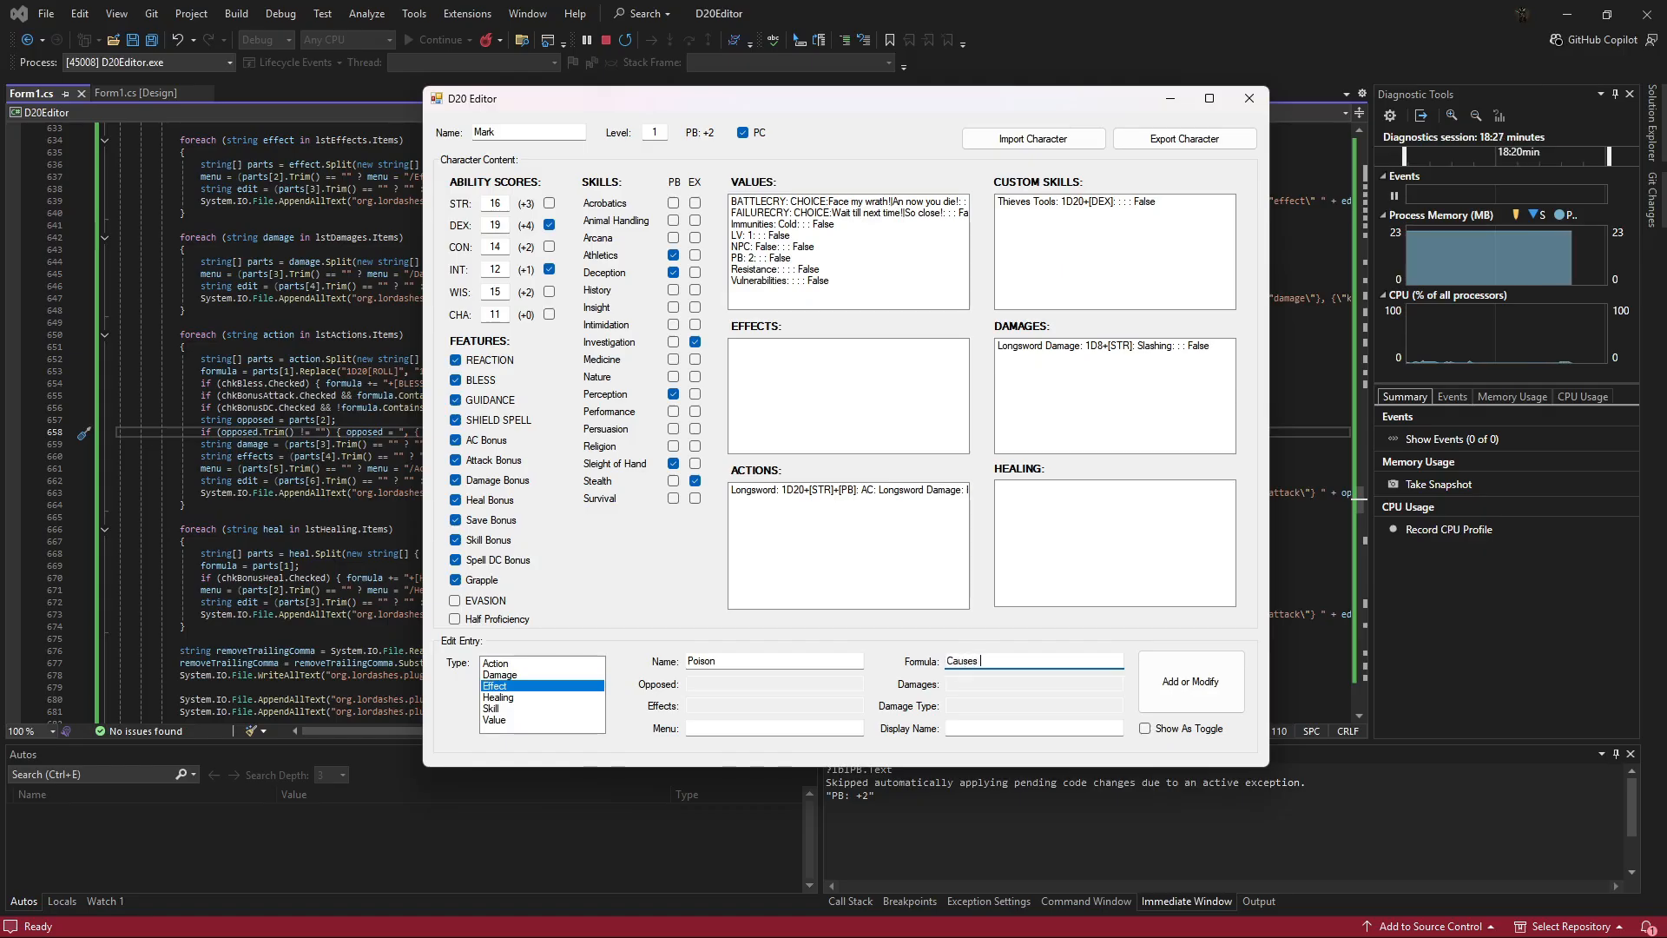
pyautogui.write('n condition')
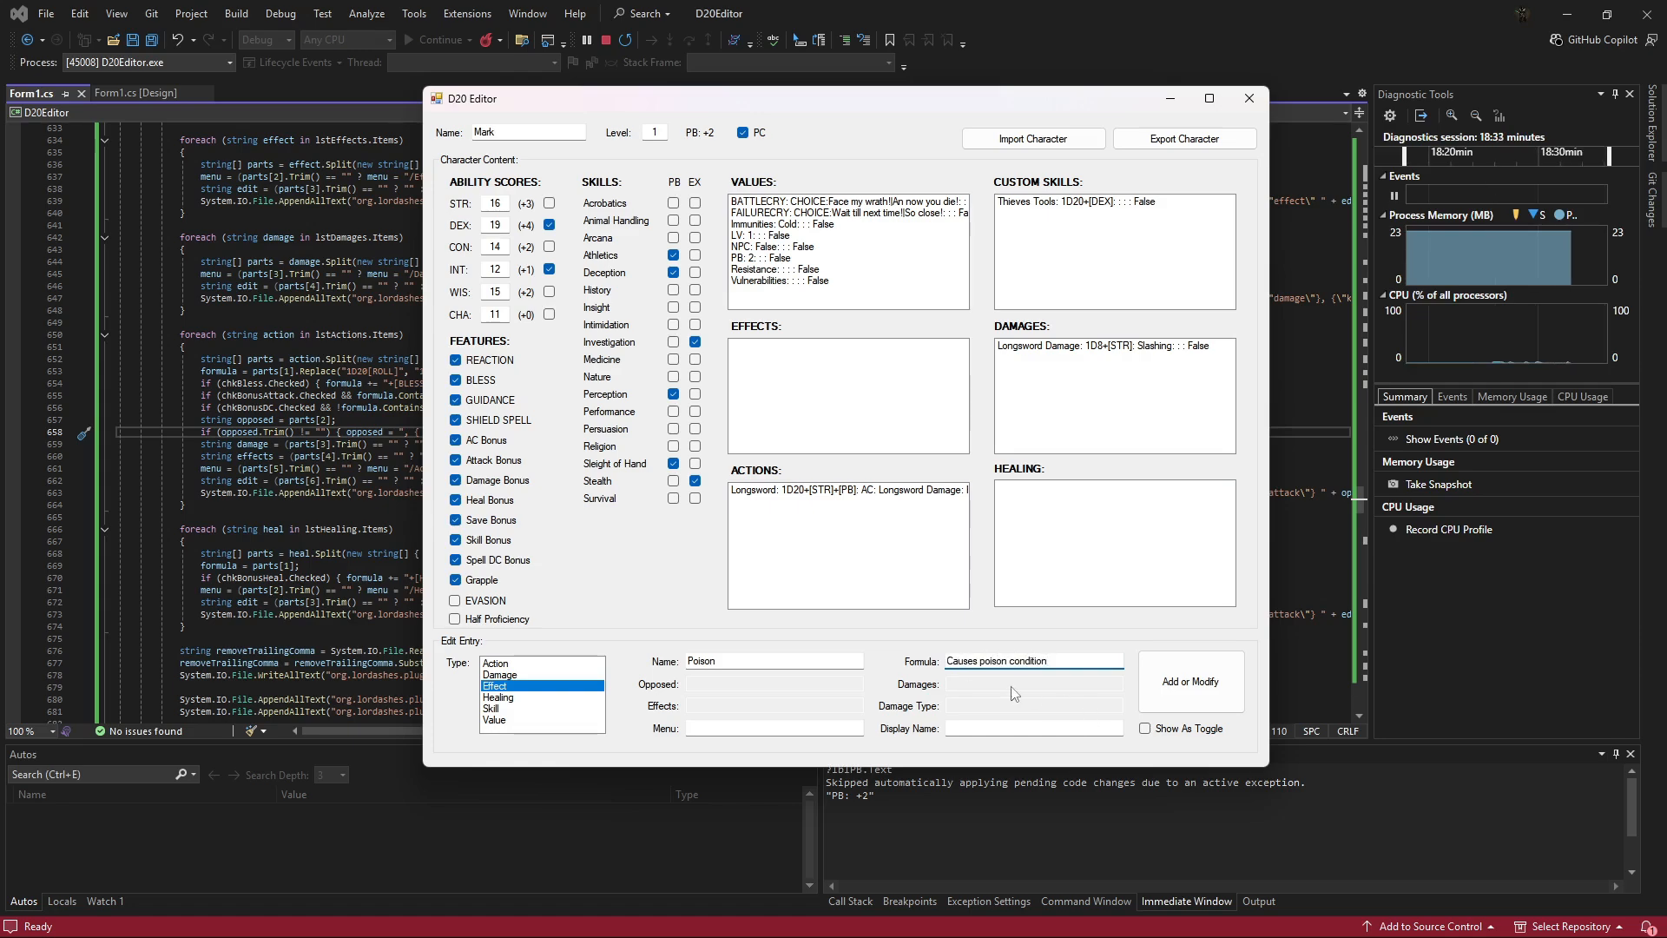
pyautogui.click(1194, 684)
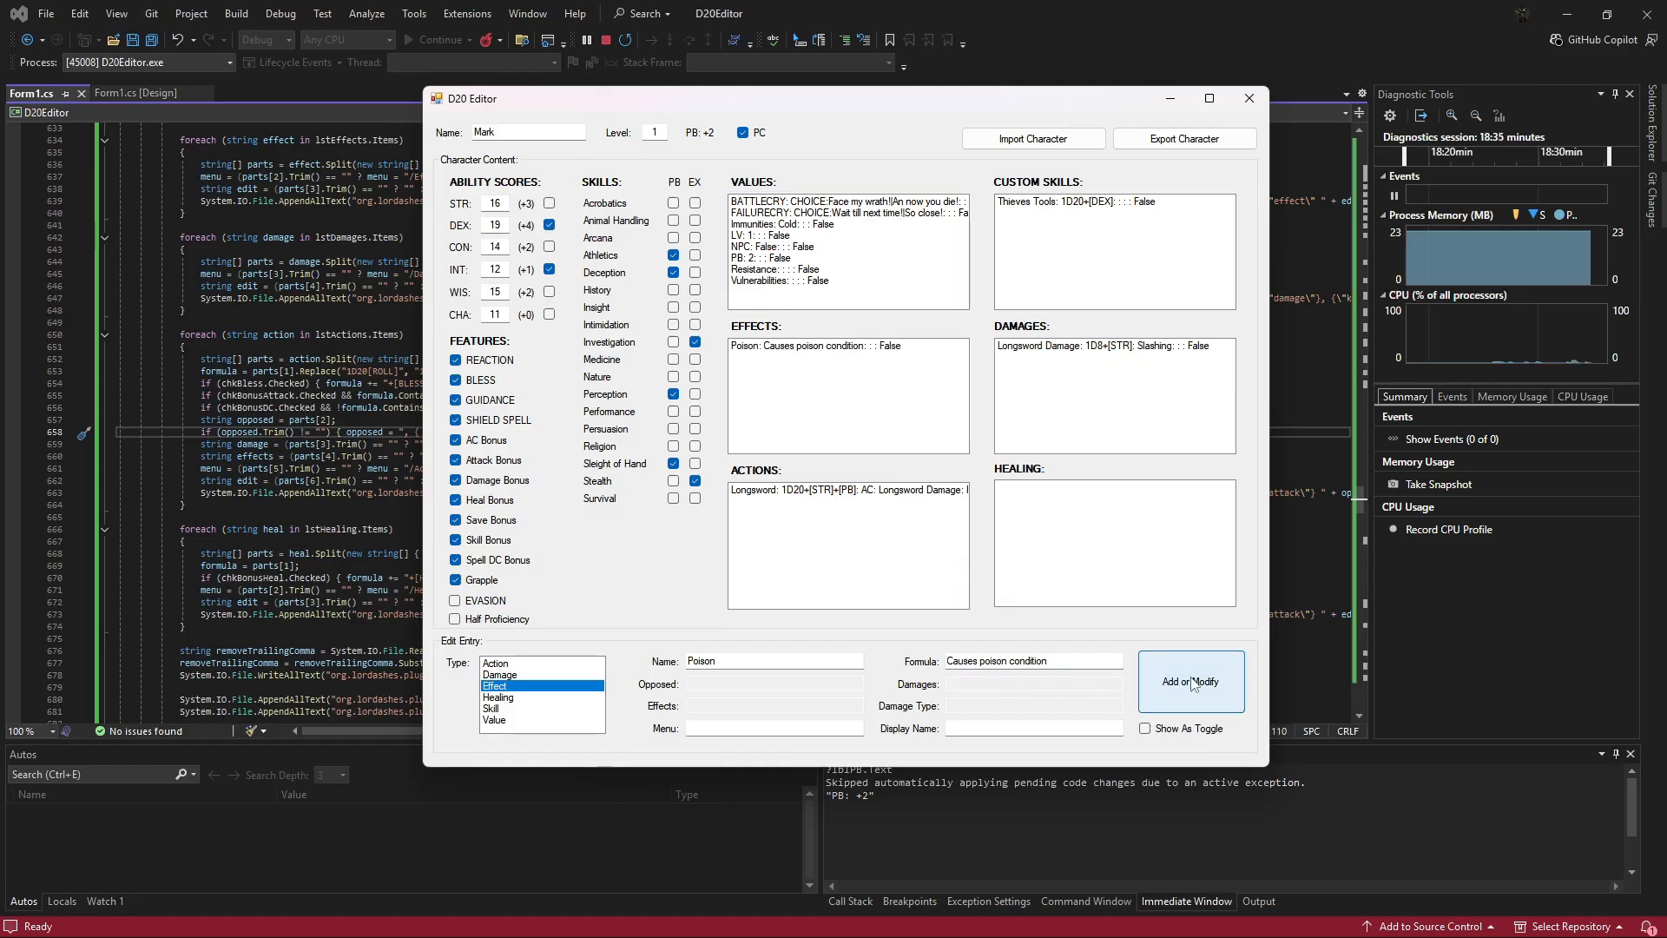
# Add Hex to the existing Longsword action's damages, making them Longsword Damage,Hex, and save the modified entry.
pyautogui.doubleClick(849, 491)
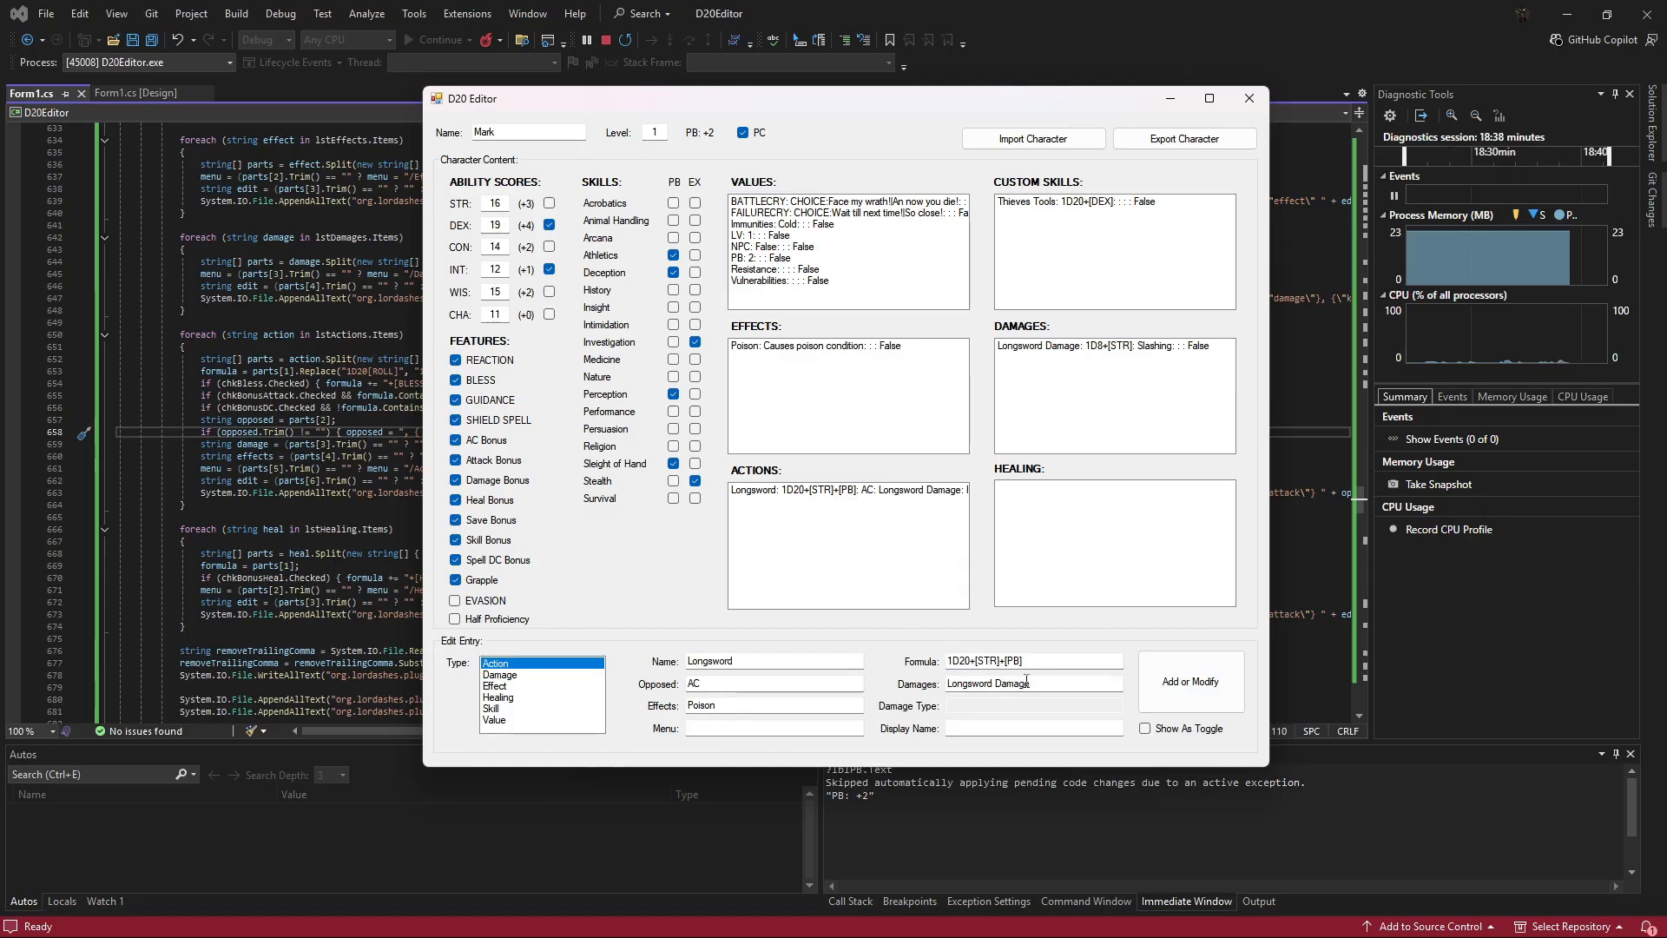
pyautogui.moveTo(1029, 662); pyautogui.dragTo(945, 662)
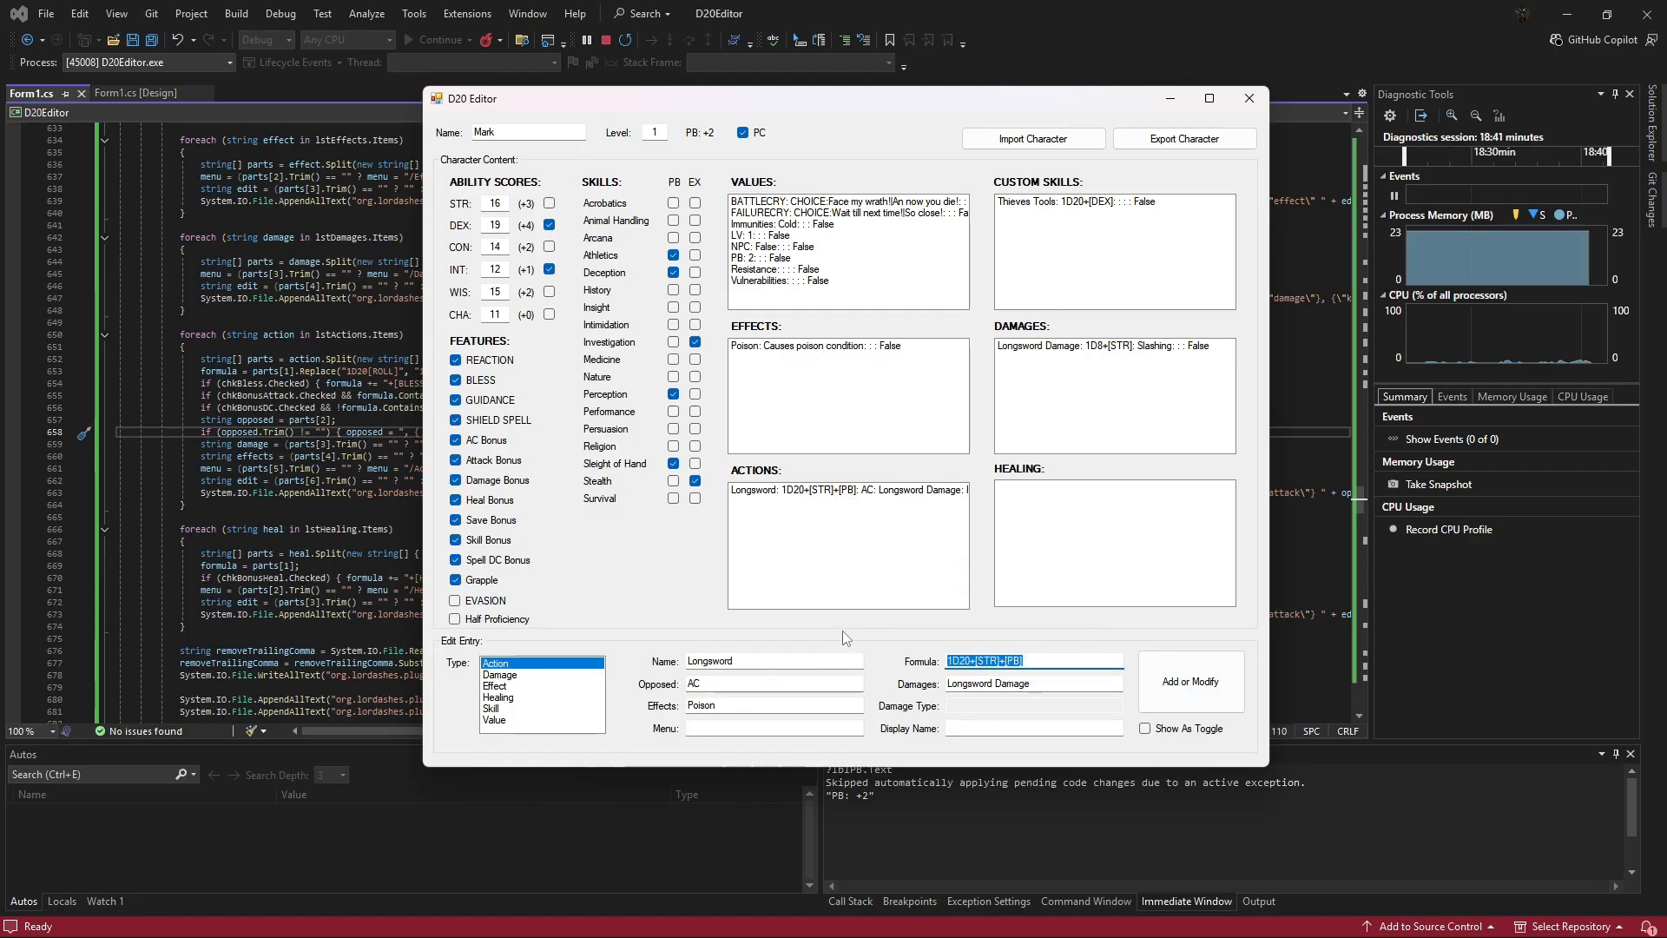
pyautogui.moveTo(722, 680); pyautogui.dragTo(684, 683)
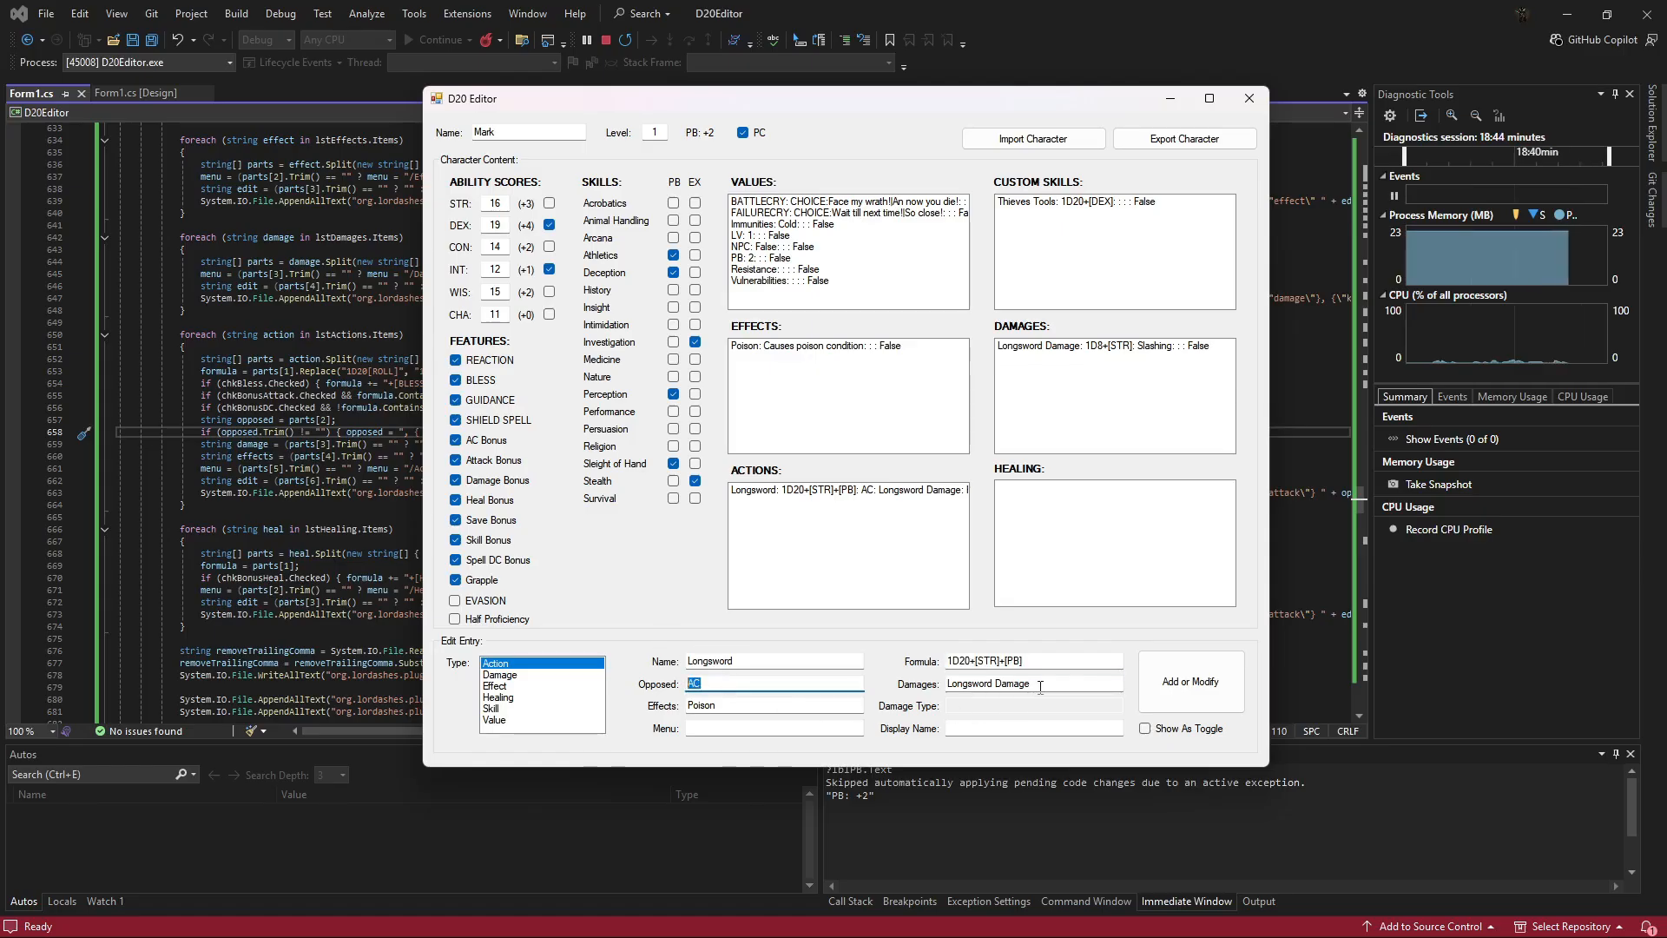
pyautogui.click(750, 704)
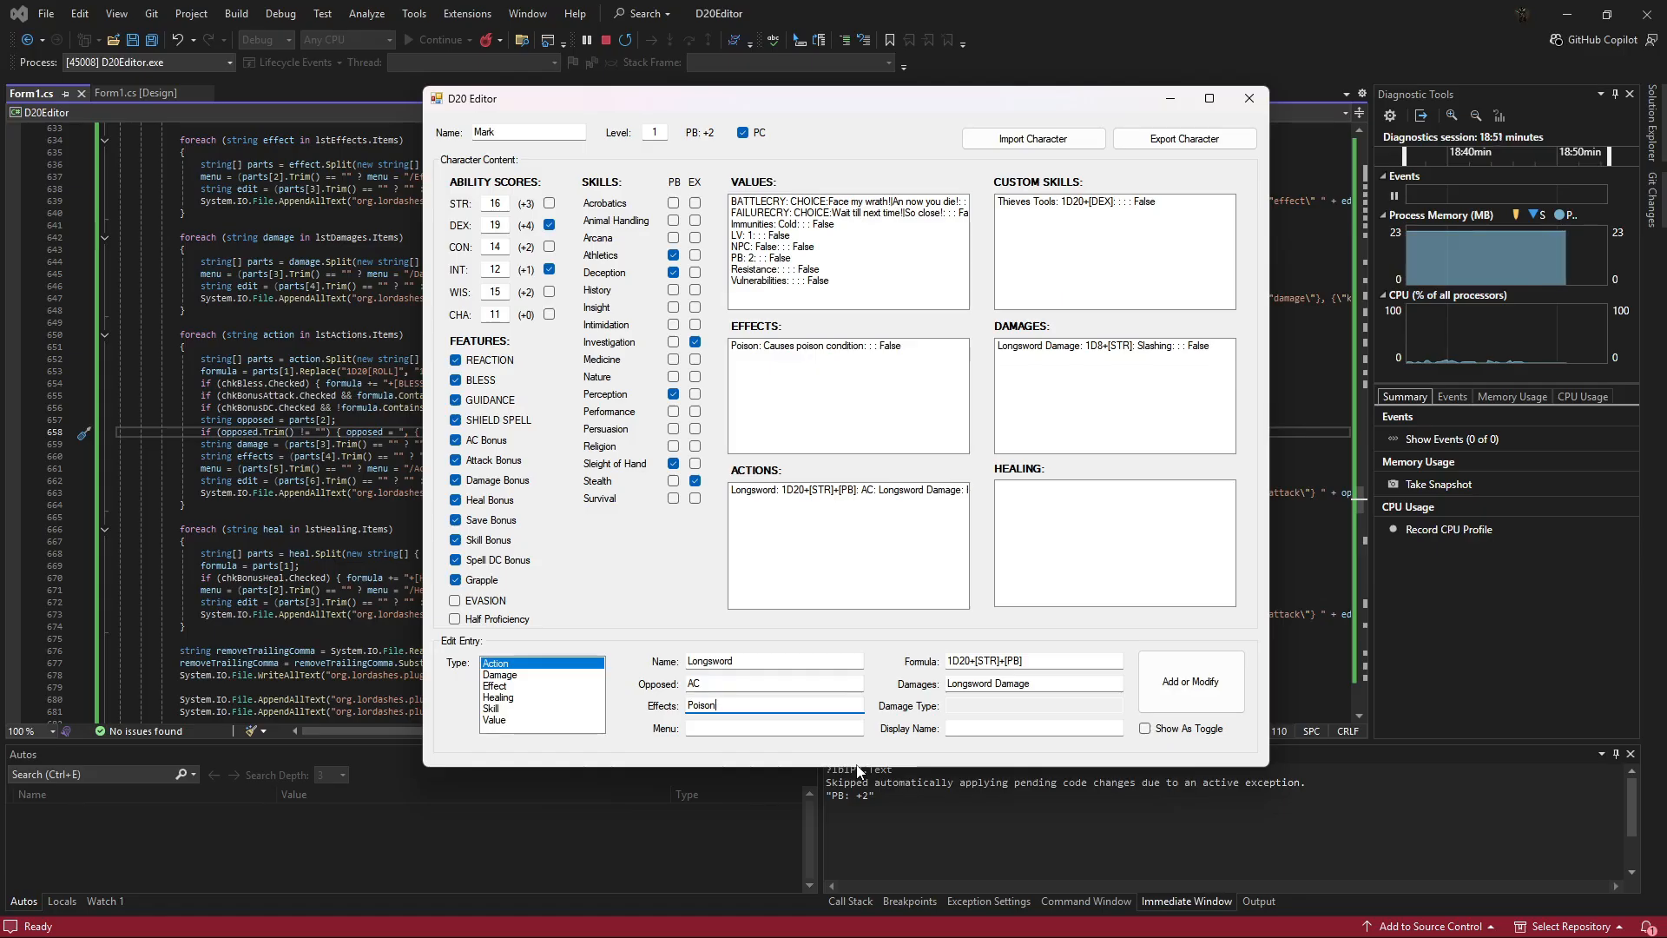
pyautogui.click(1081, 685)
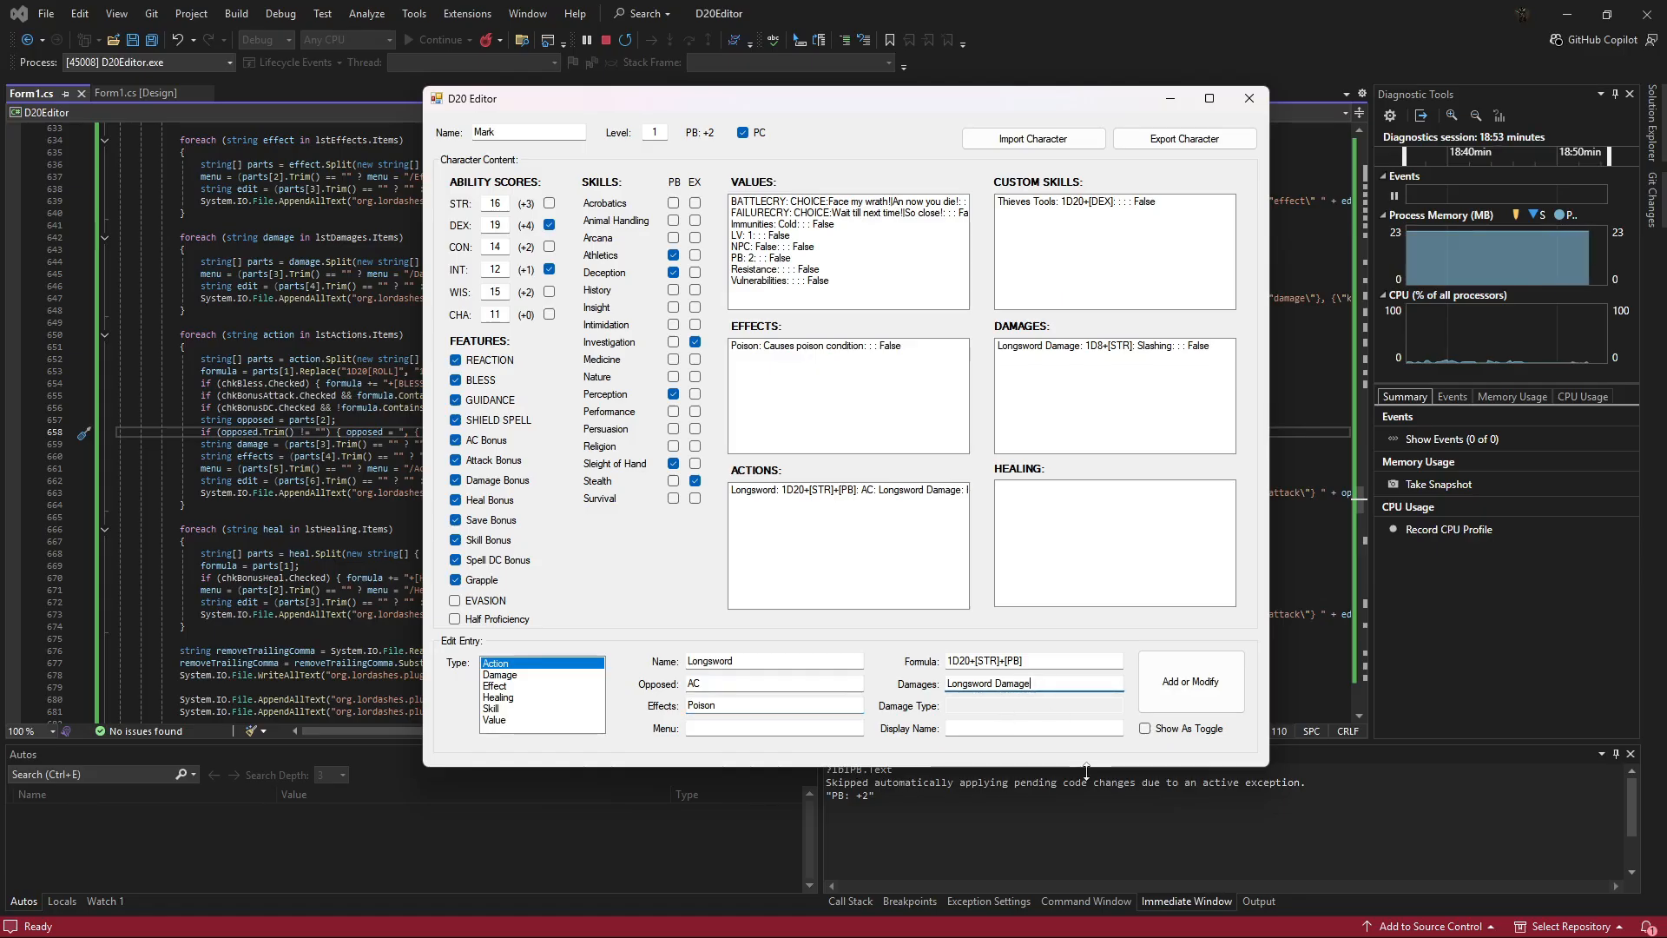
pyautogui.write(', h')
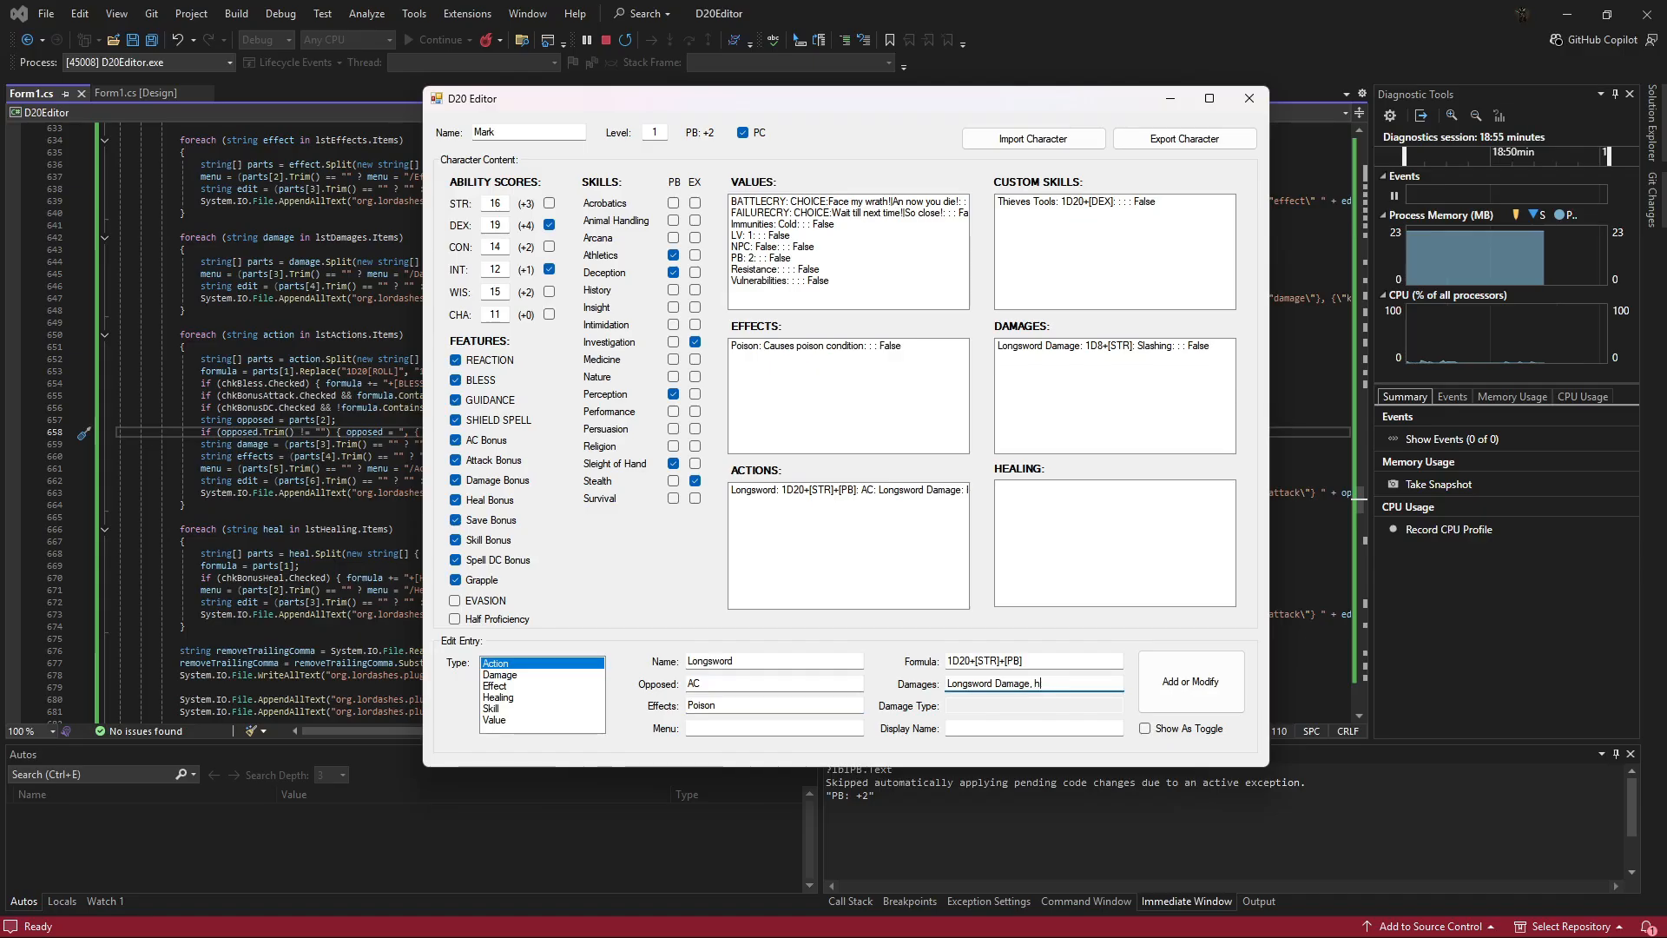
pyautogui.write('ex')
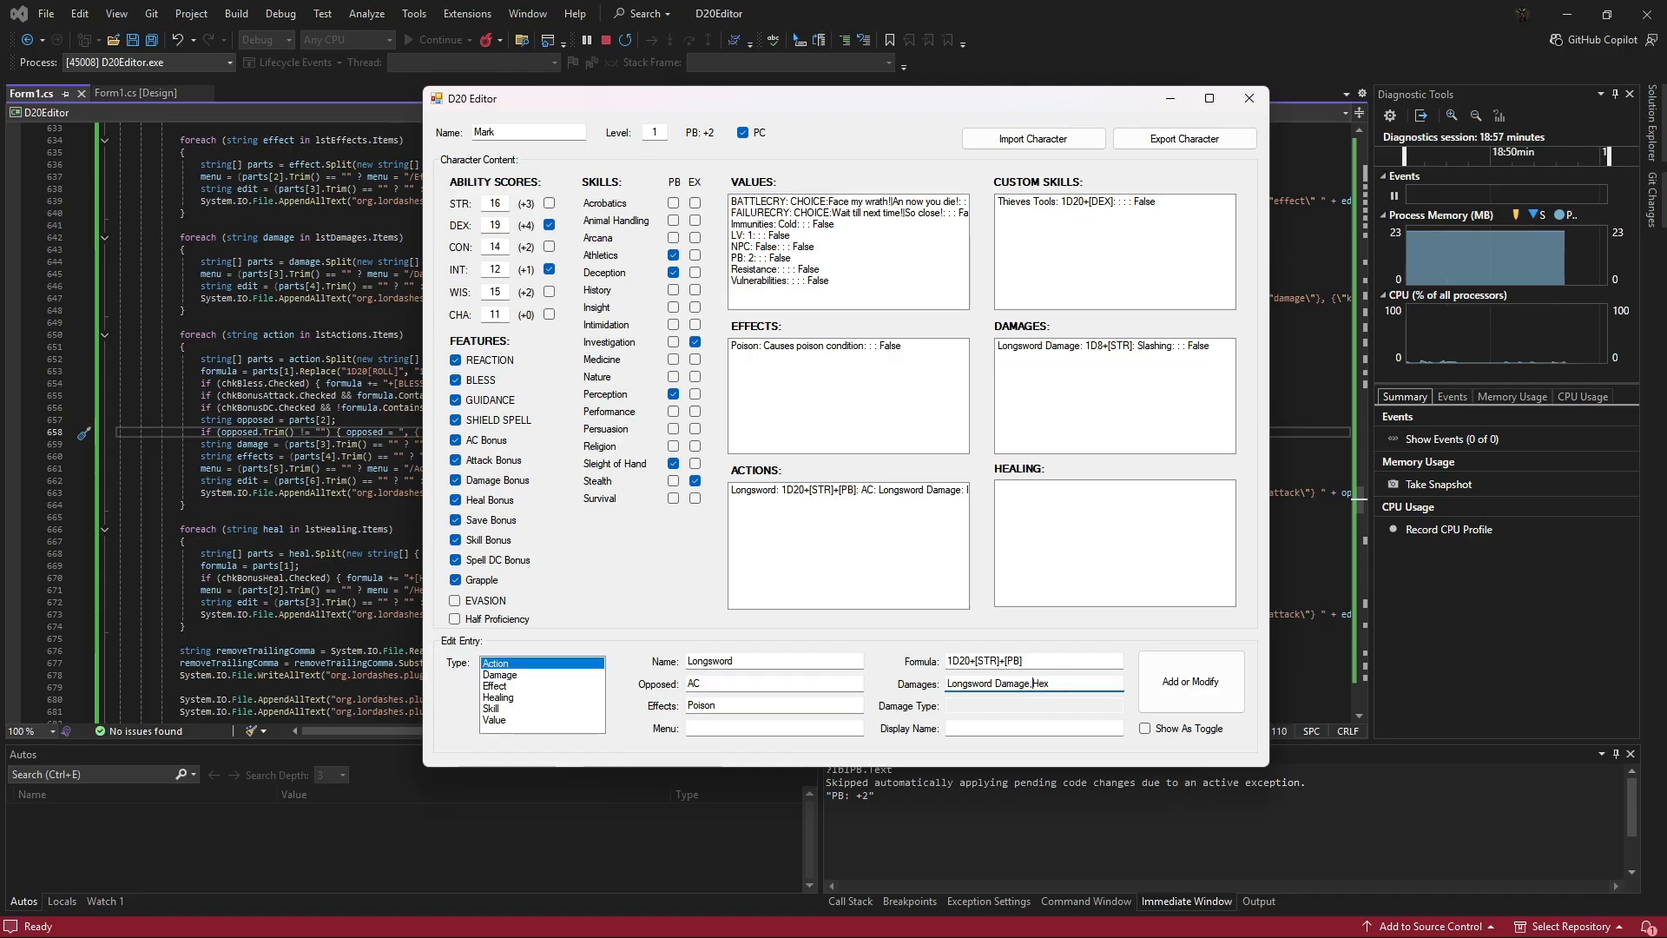
pyautogui.click(1192, 691)
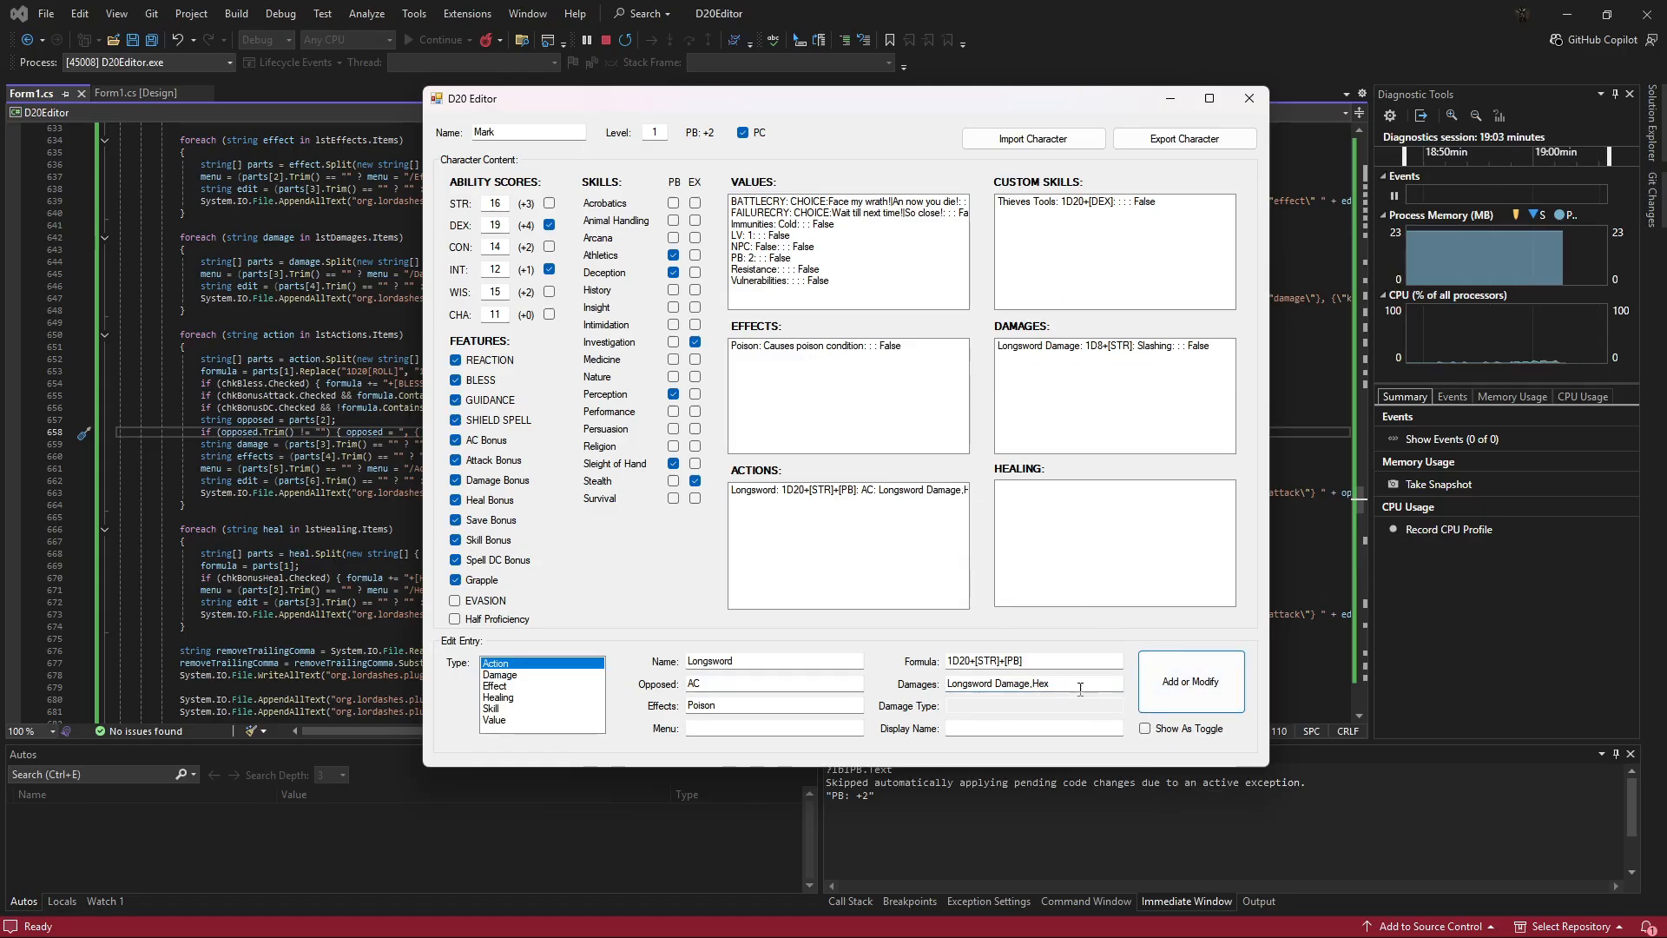
# Add a Damage entry named Hex with the formula 1D6 and the damage type Necrotic.
pyautogui.click(514, 676)
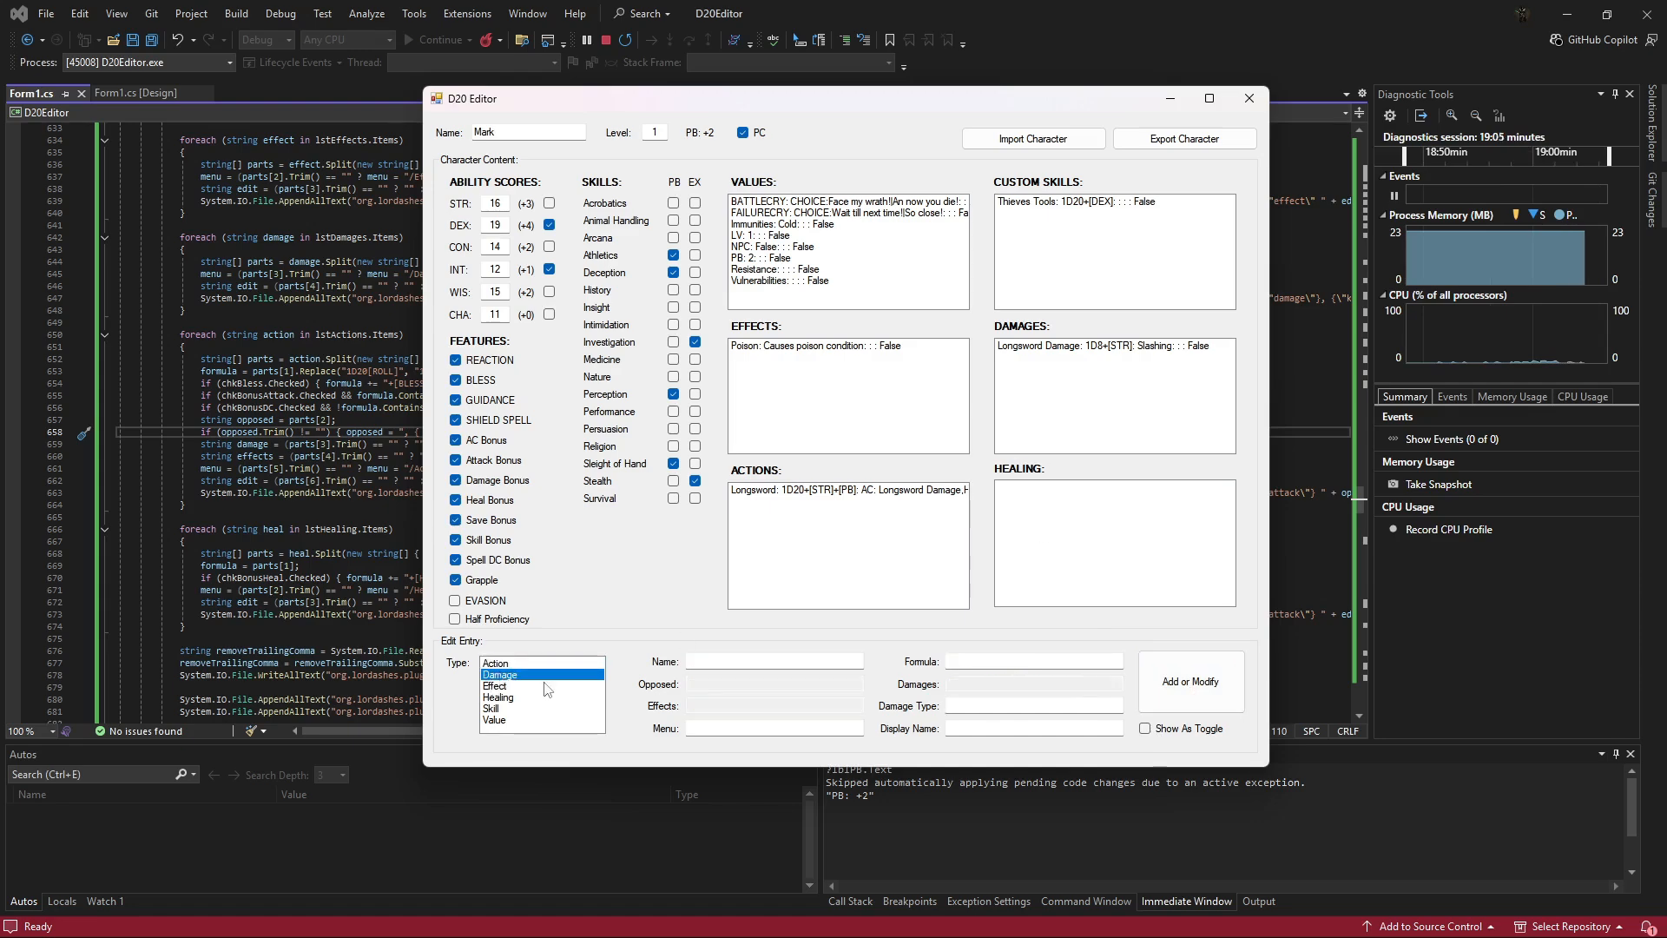
pyautogui.click(708, 660)
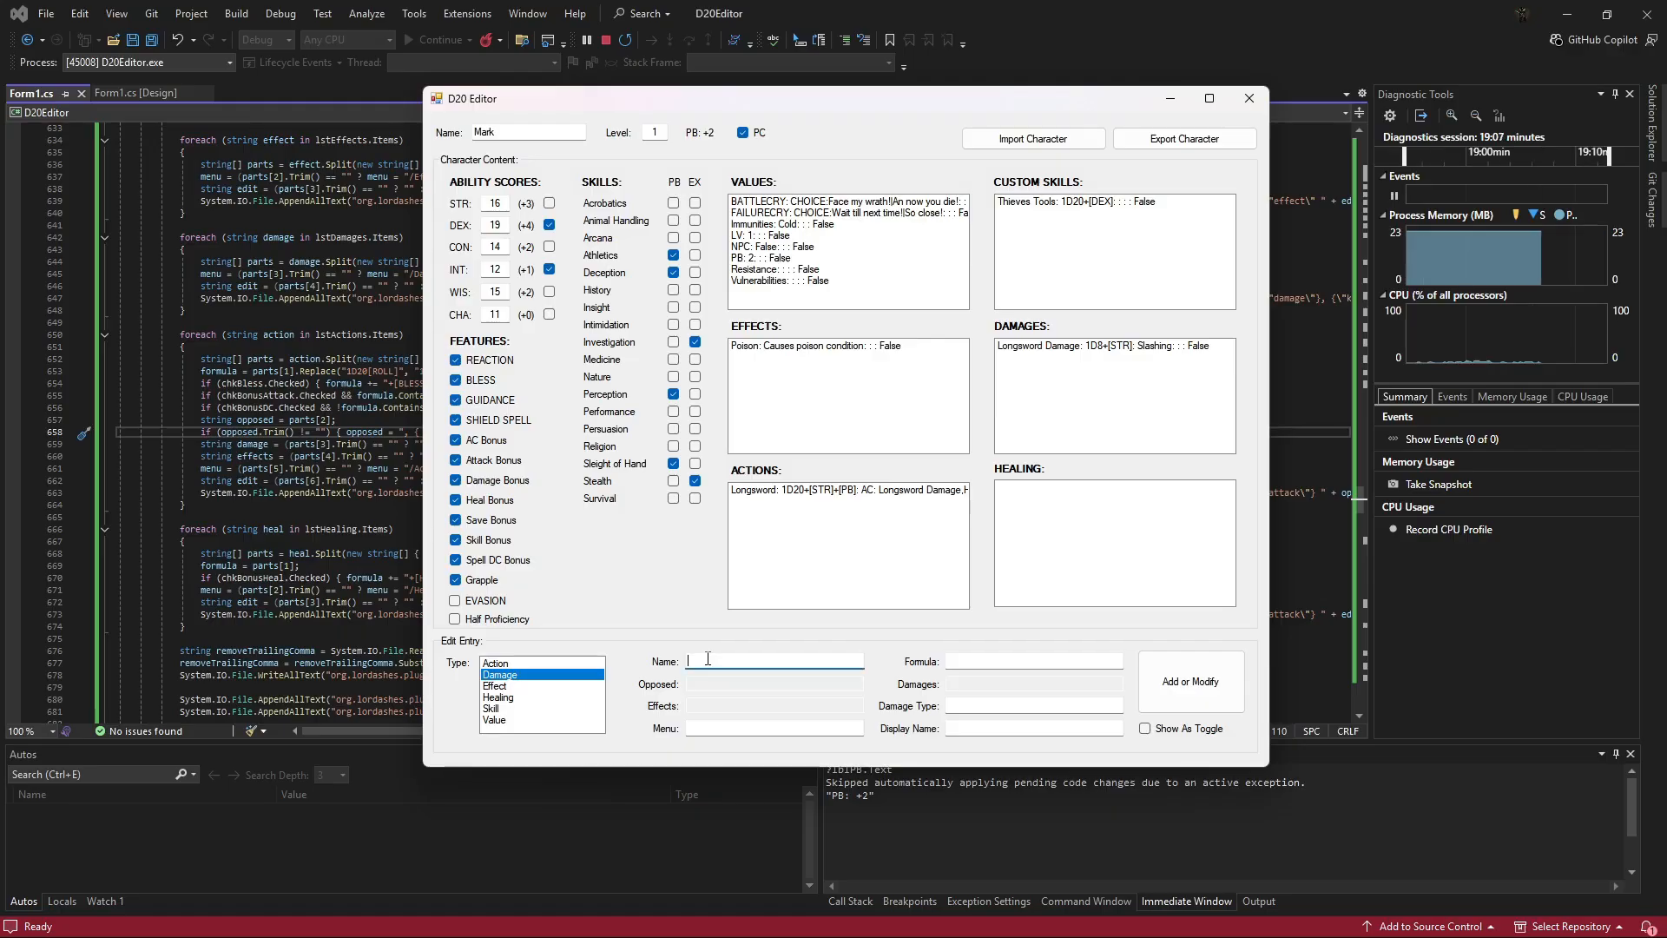
pyautogui.click(962, 660)
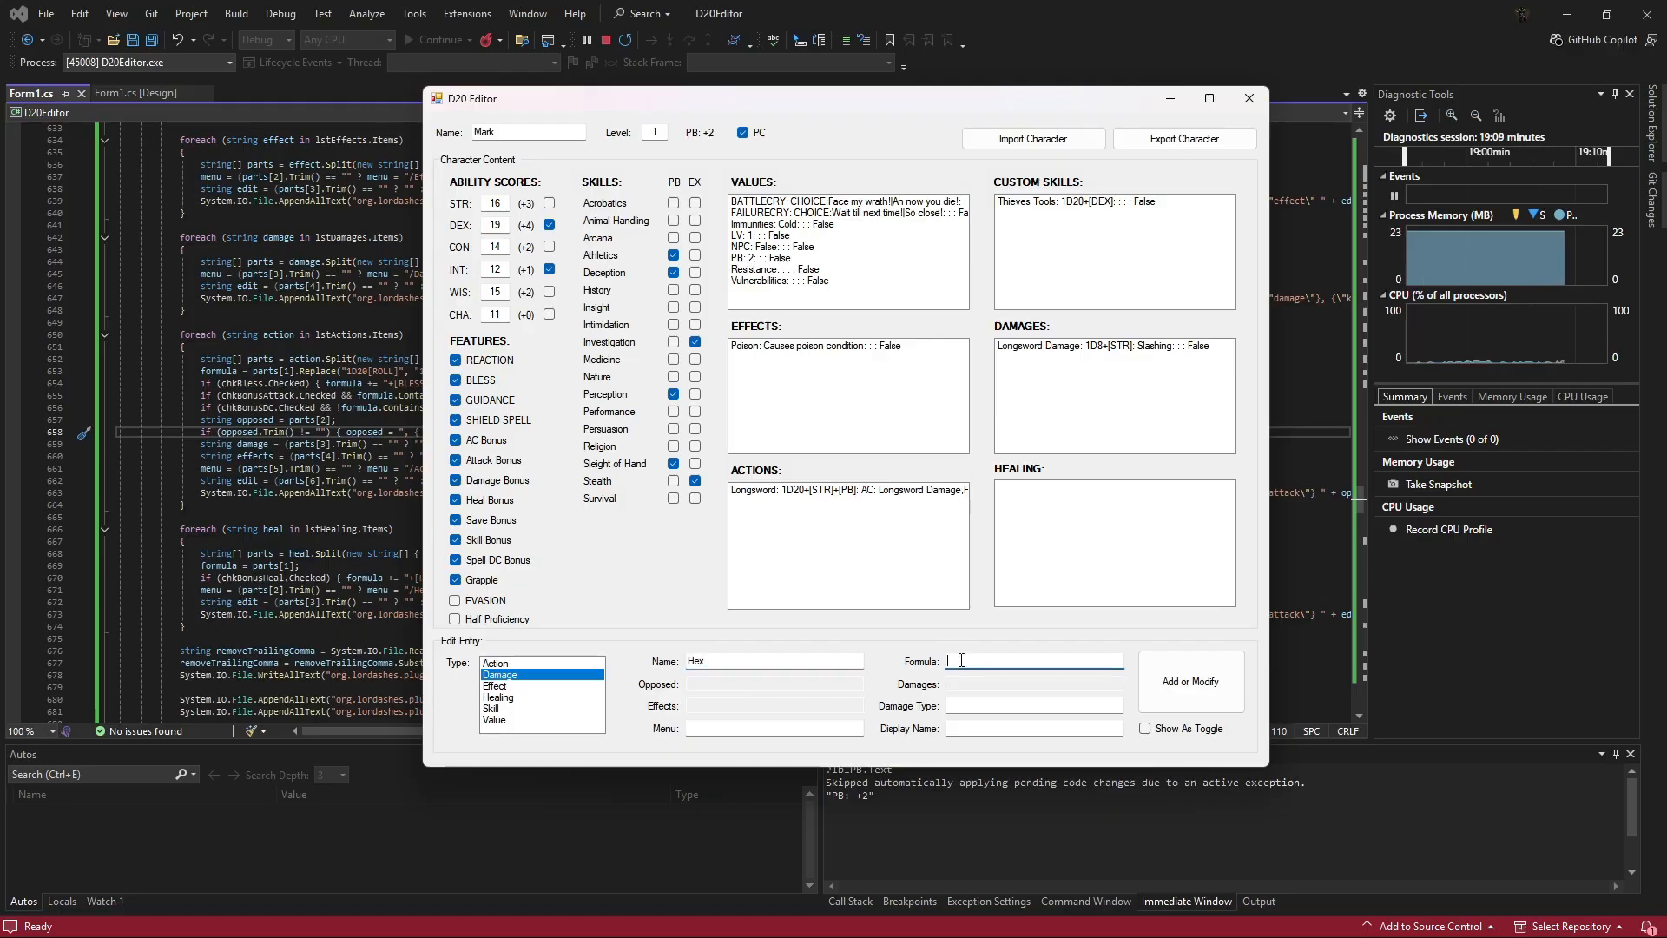
pyautogui.write('1D6')
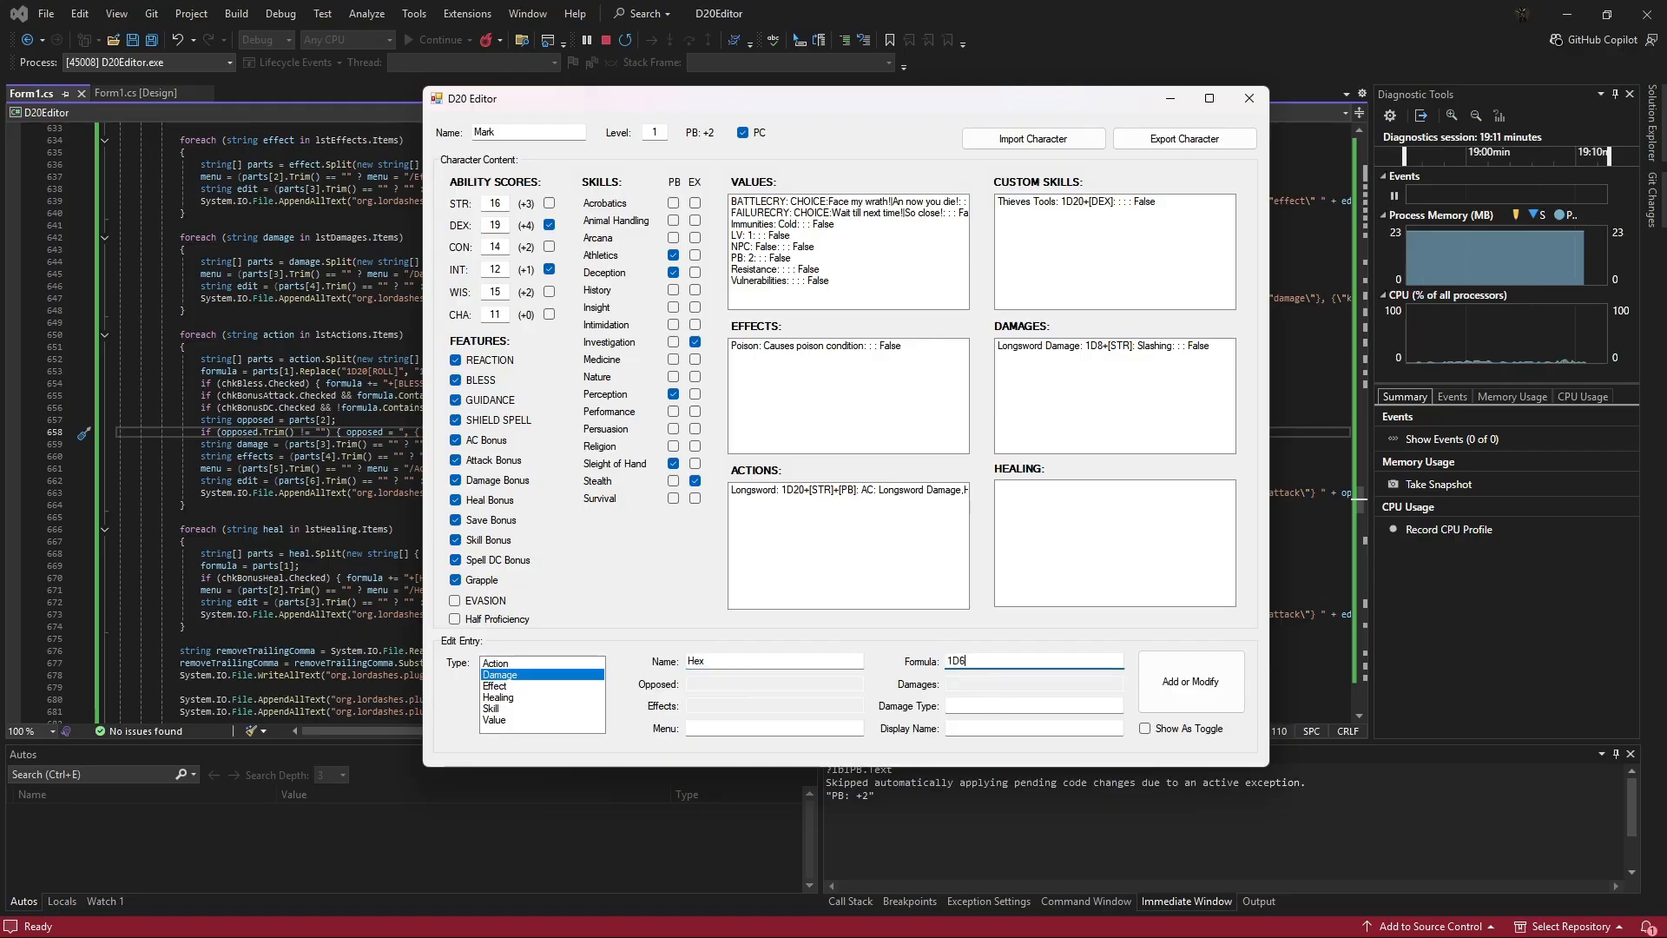
pyautogui.click(971, 706)
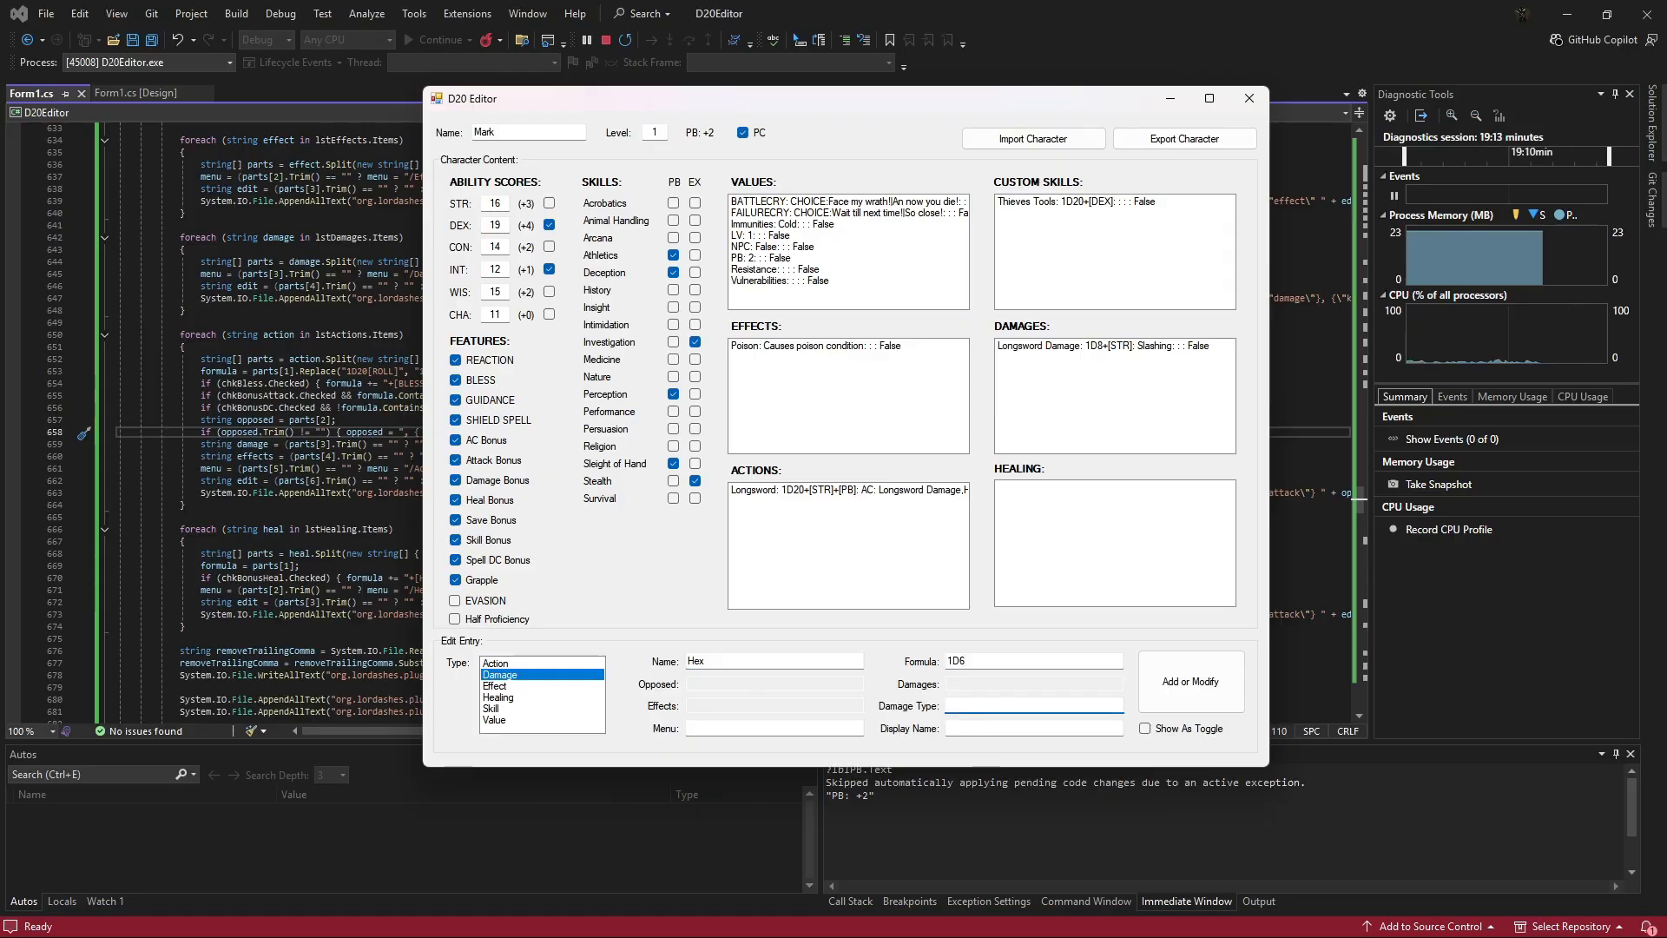
pyautogui.write('Nect')
pyautogui.press('BackSpace')
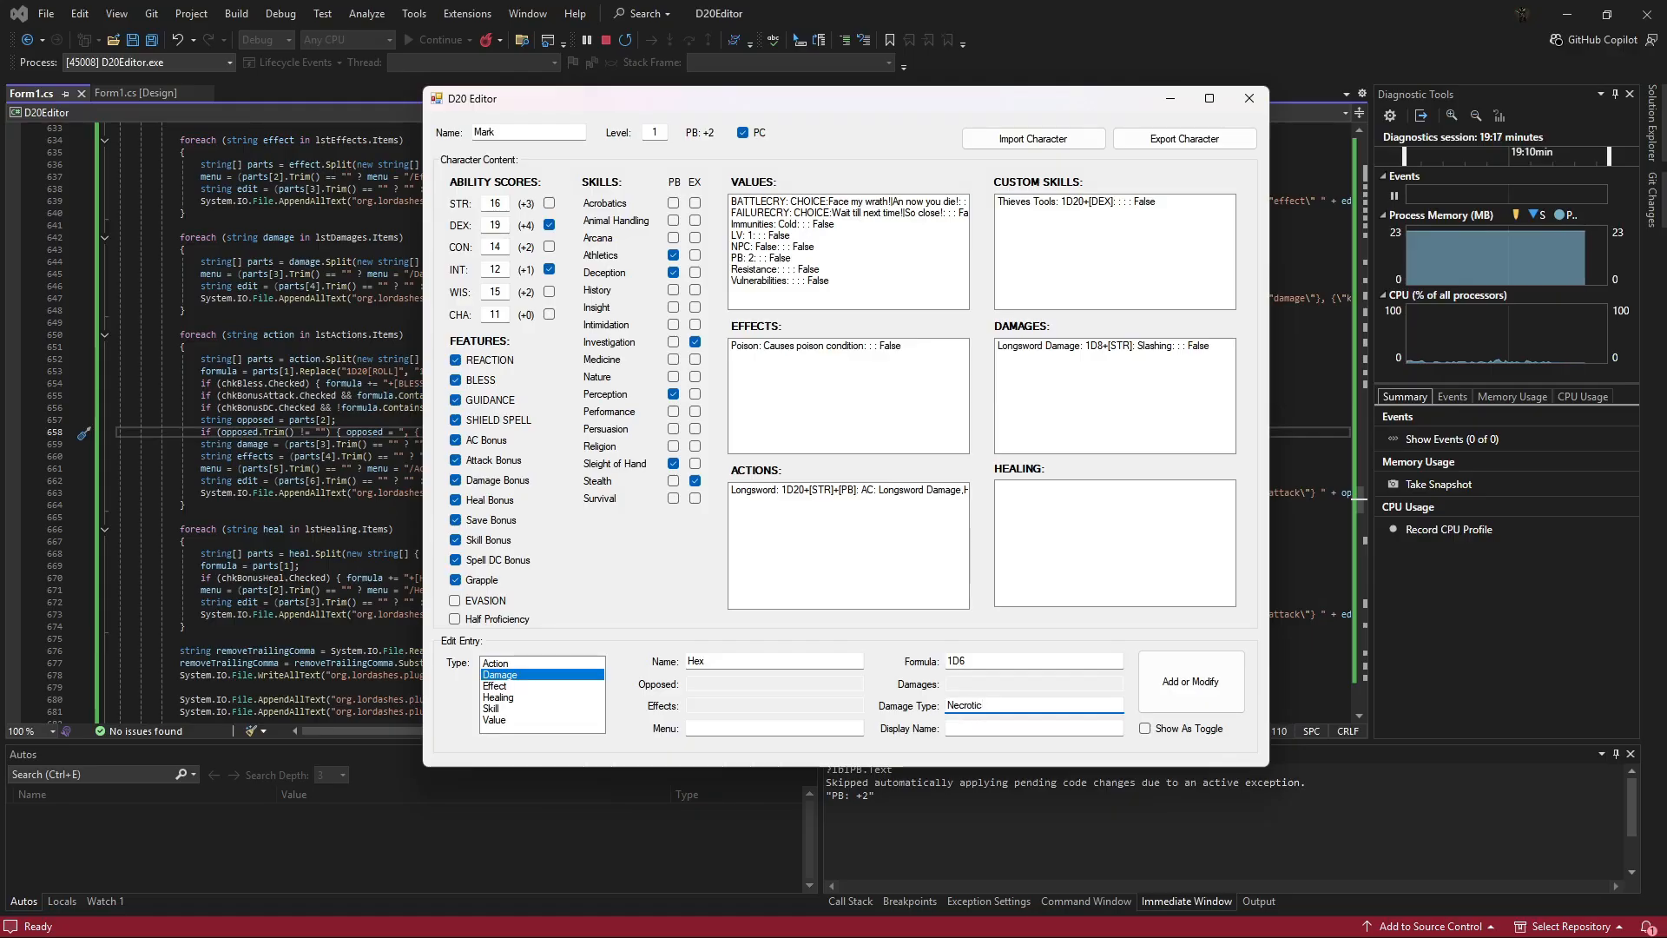
pyautogui.click(1166, 689)
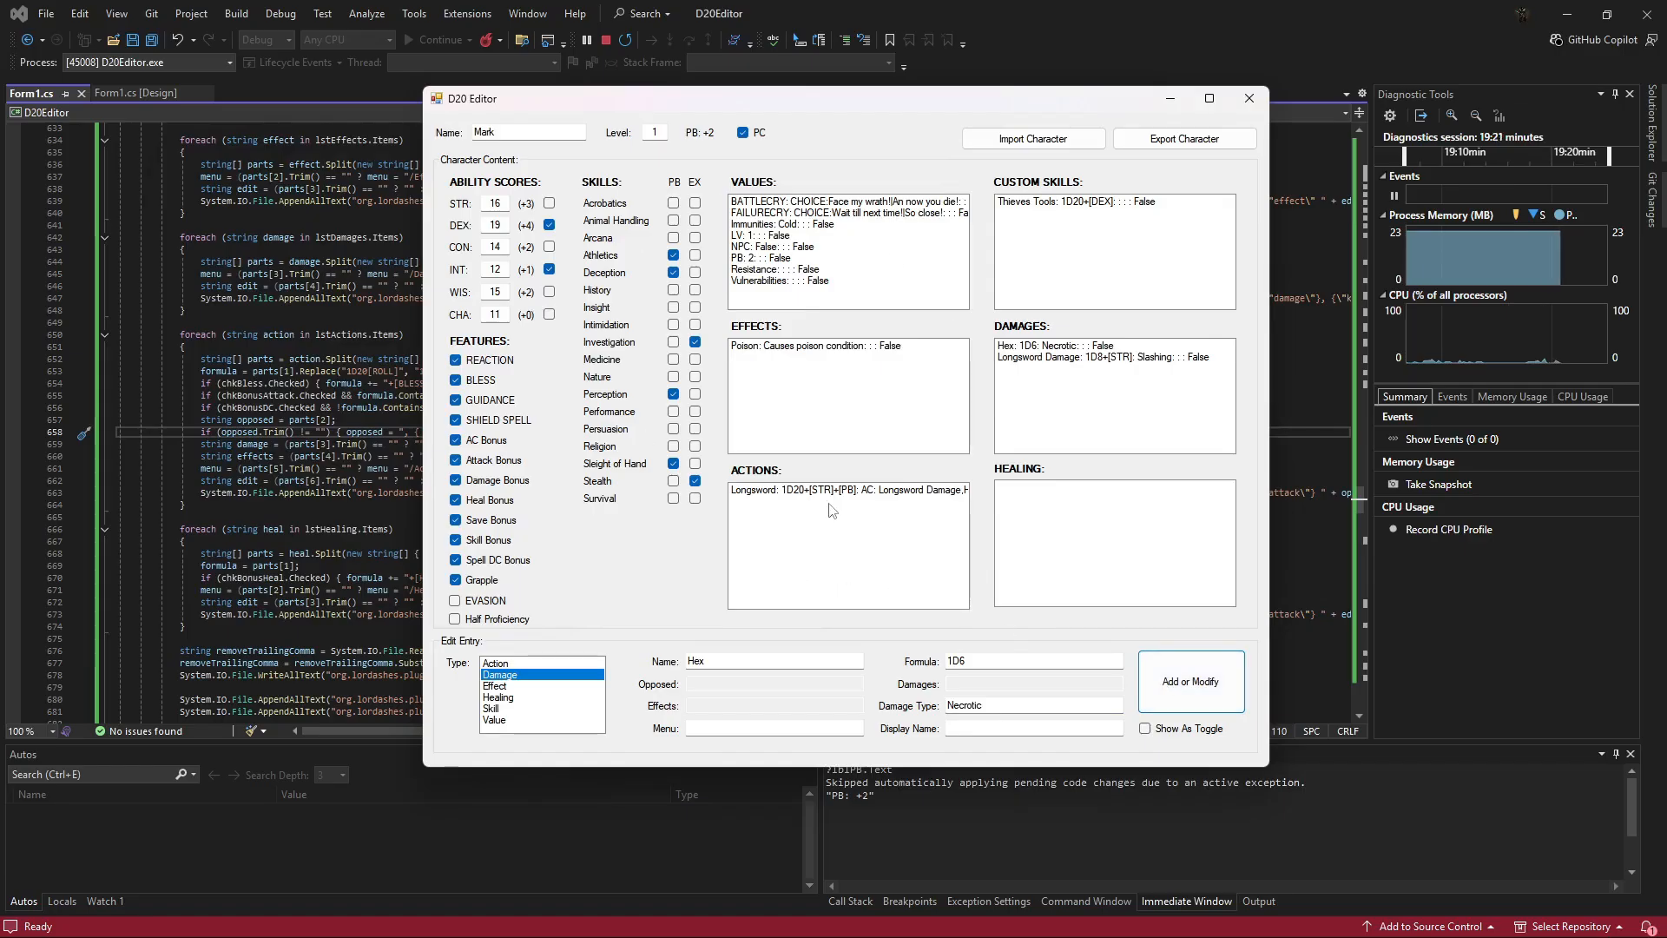
# Export the finished character to its JSON file and close the editor window.
pyautogui.click(514, 723)
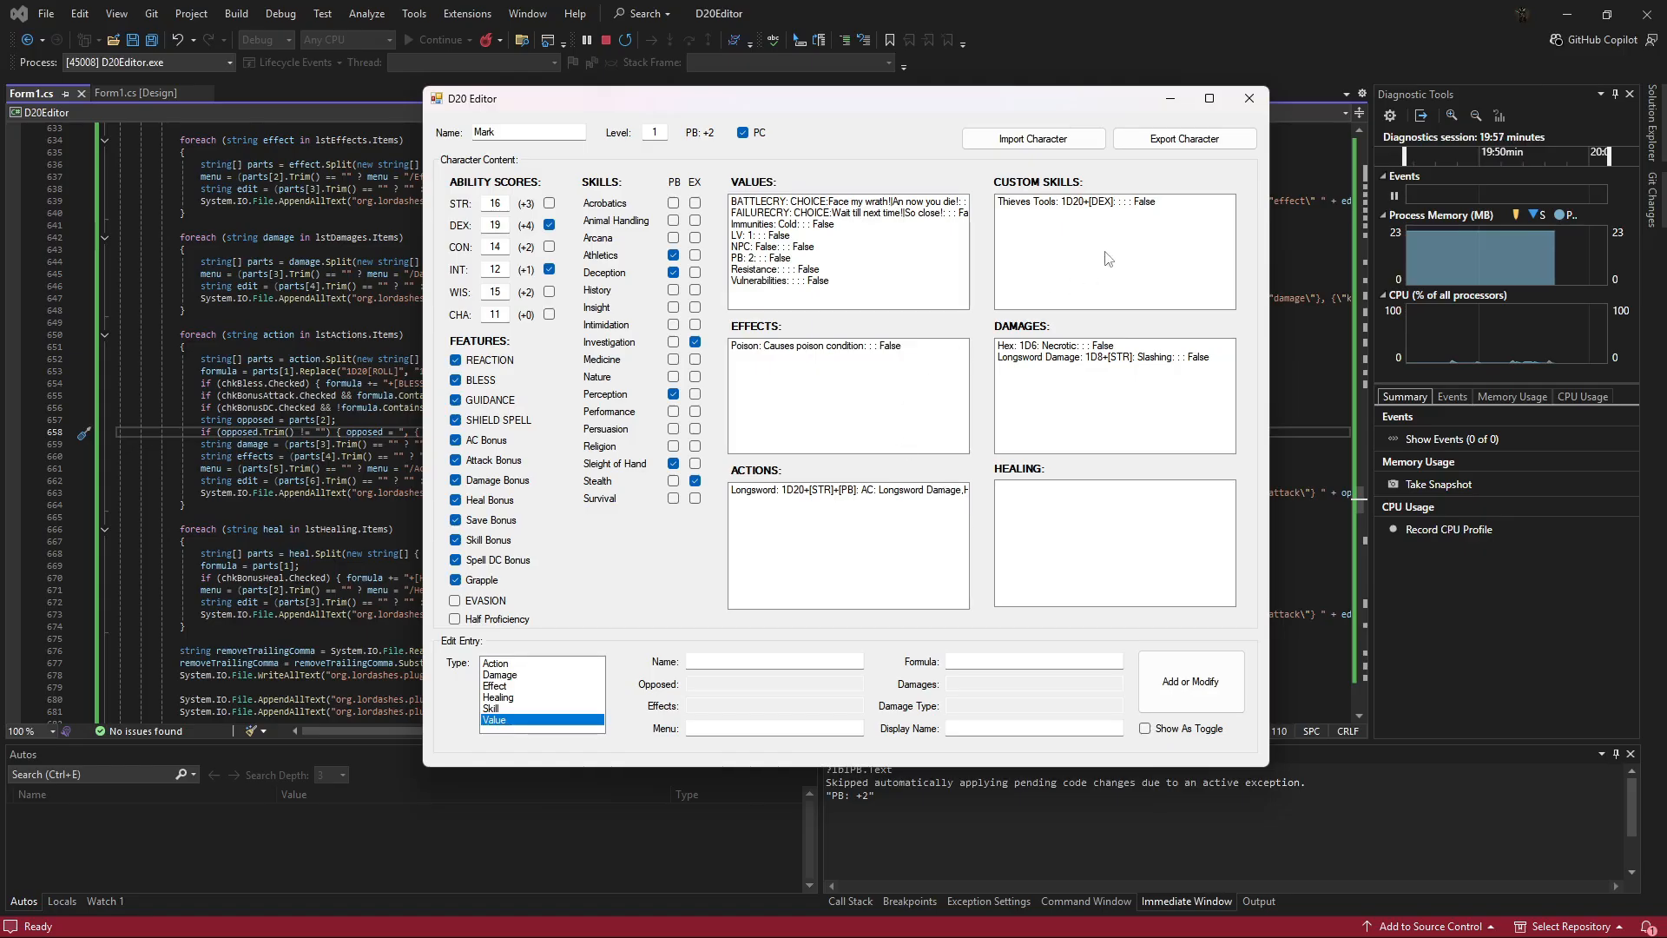
pyautogui.click(1179, 141)
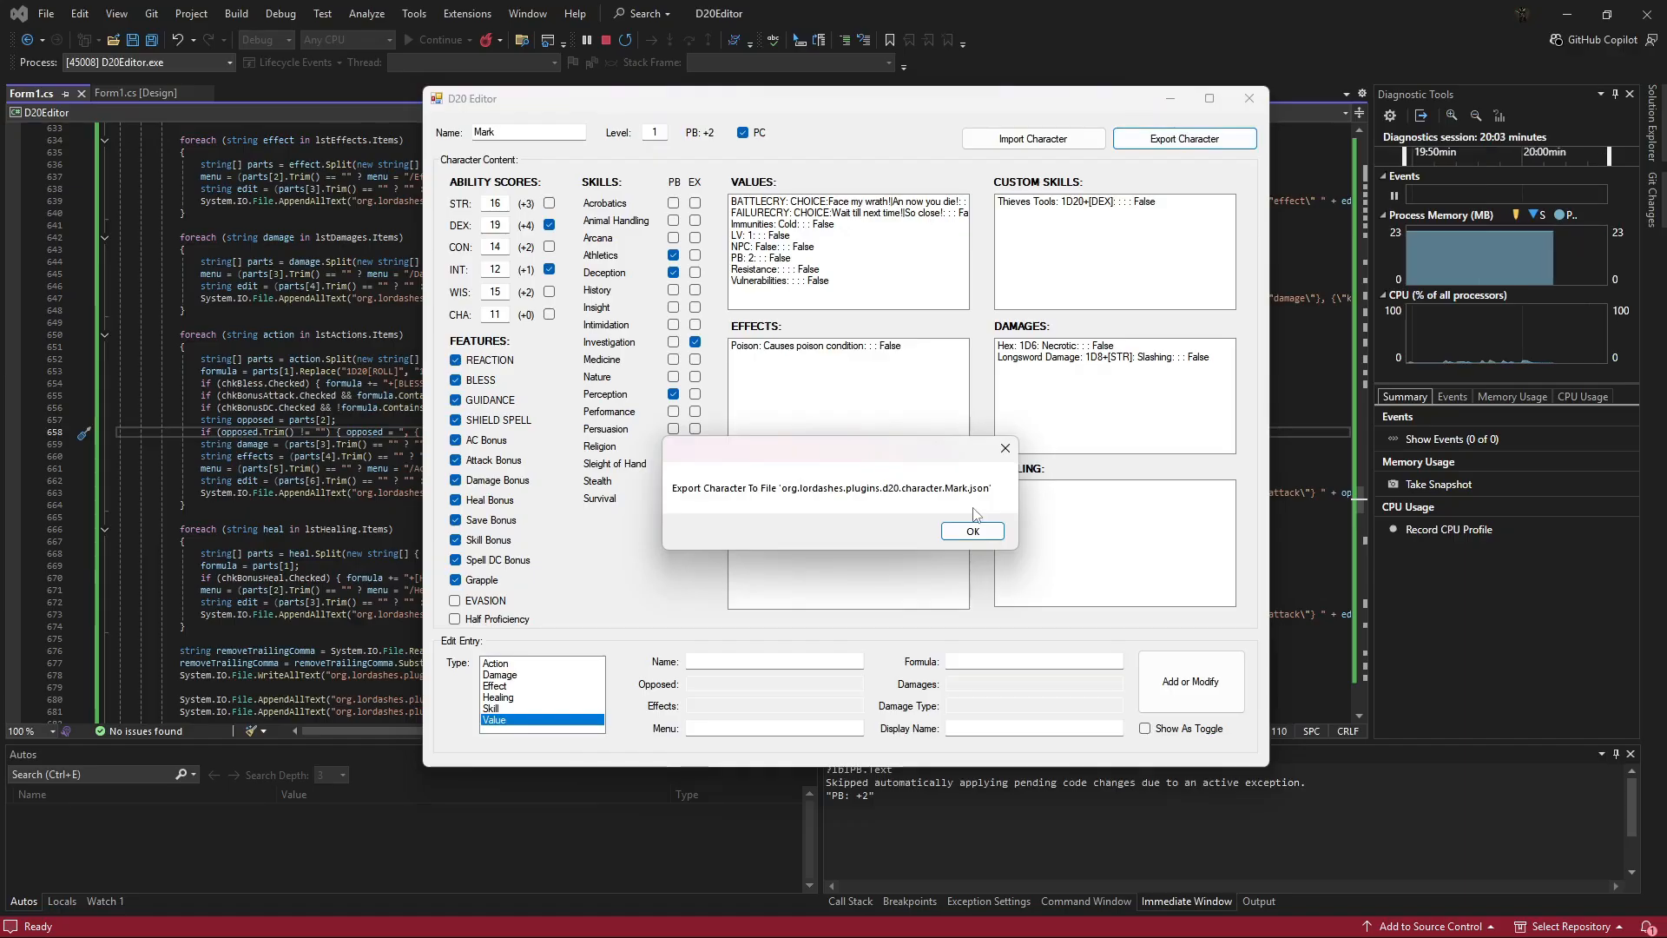
pyautogui.click(972, 530)
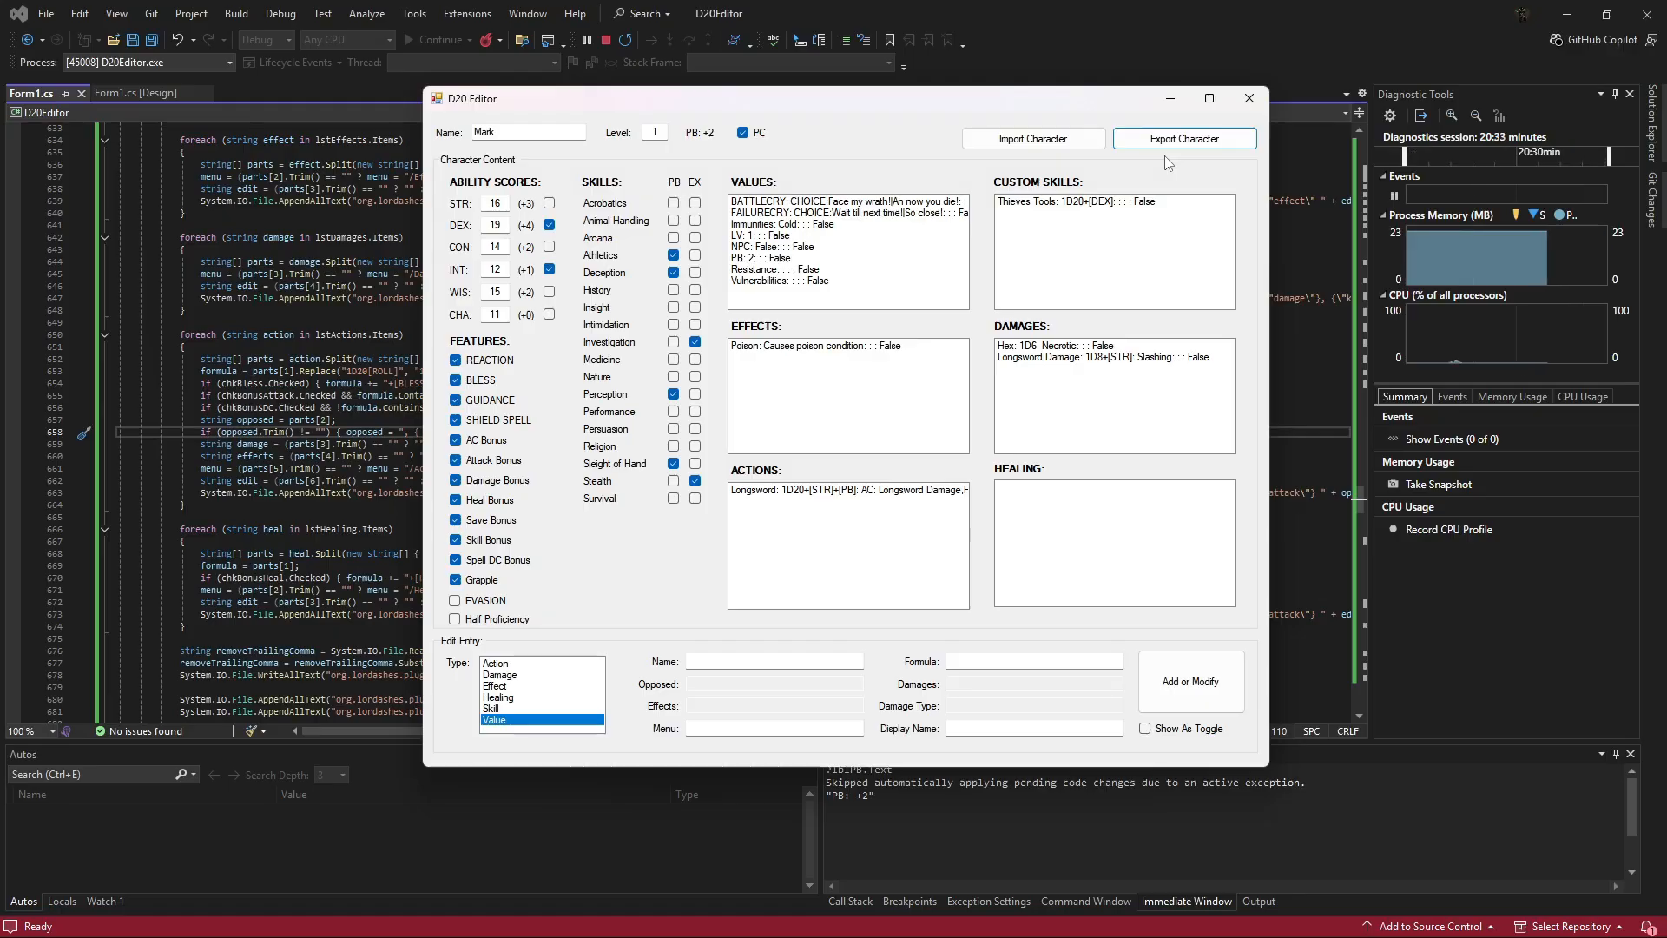
pyautogui.click(1253, 98)
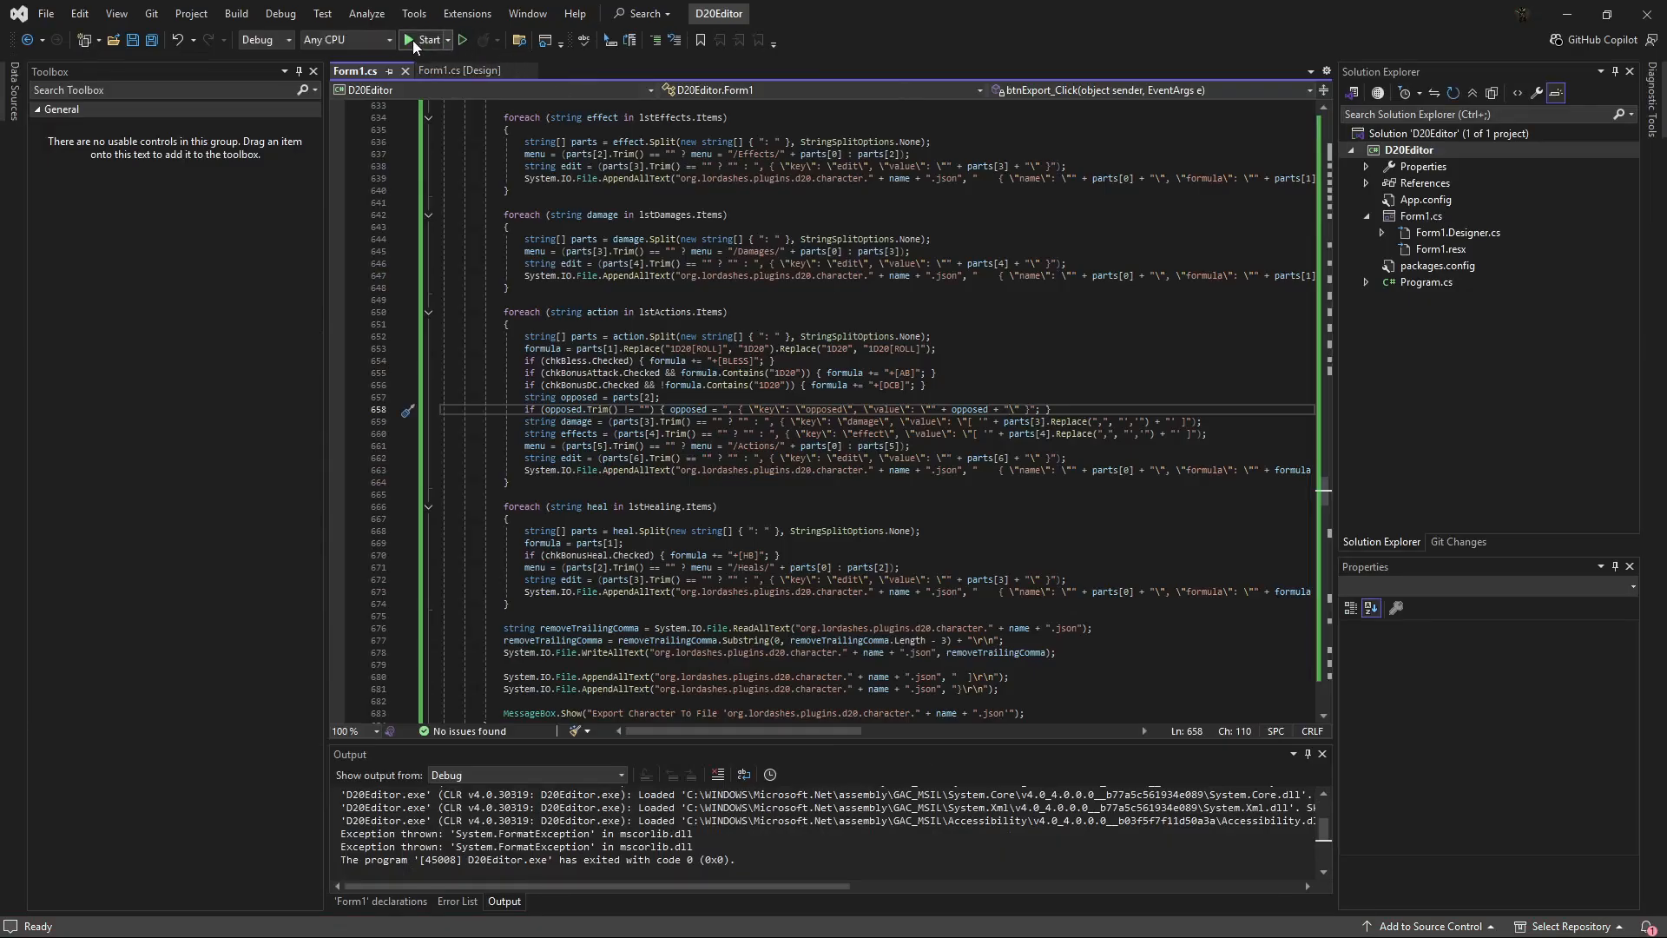
# Run the D20Editor project again and import the exported character by entering the character's name.
pyautogui.click(416, 40)
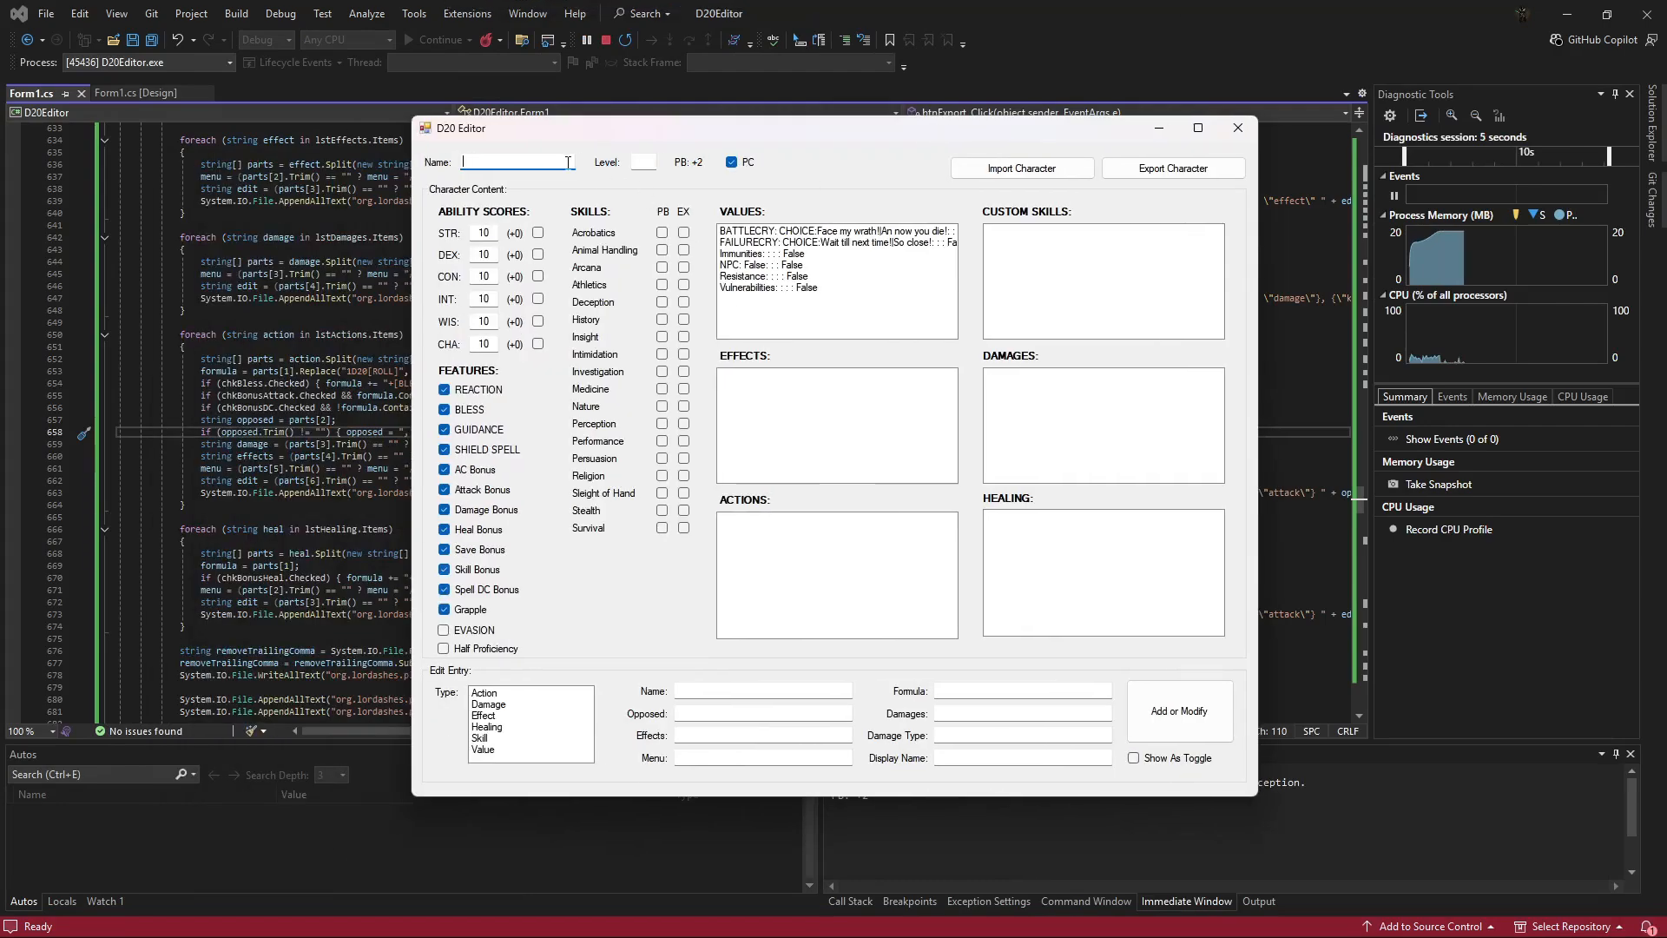
pyautogui.write('Mark')
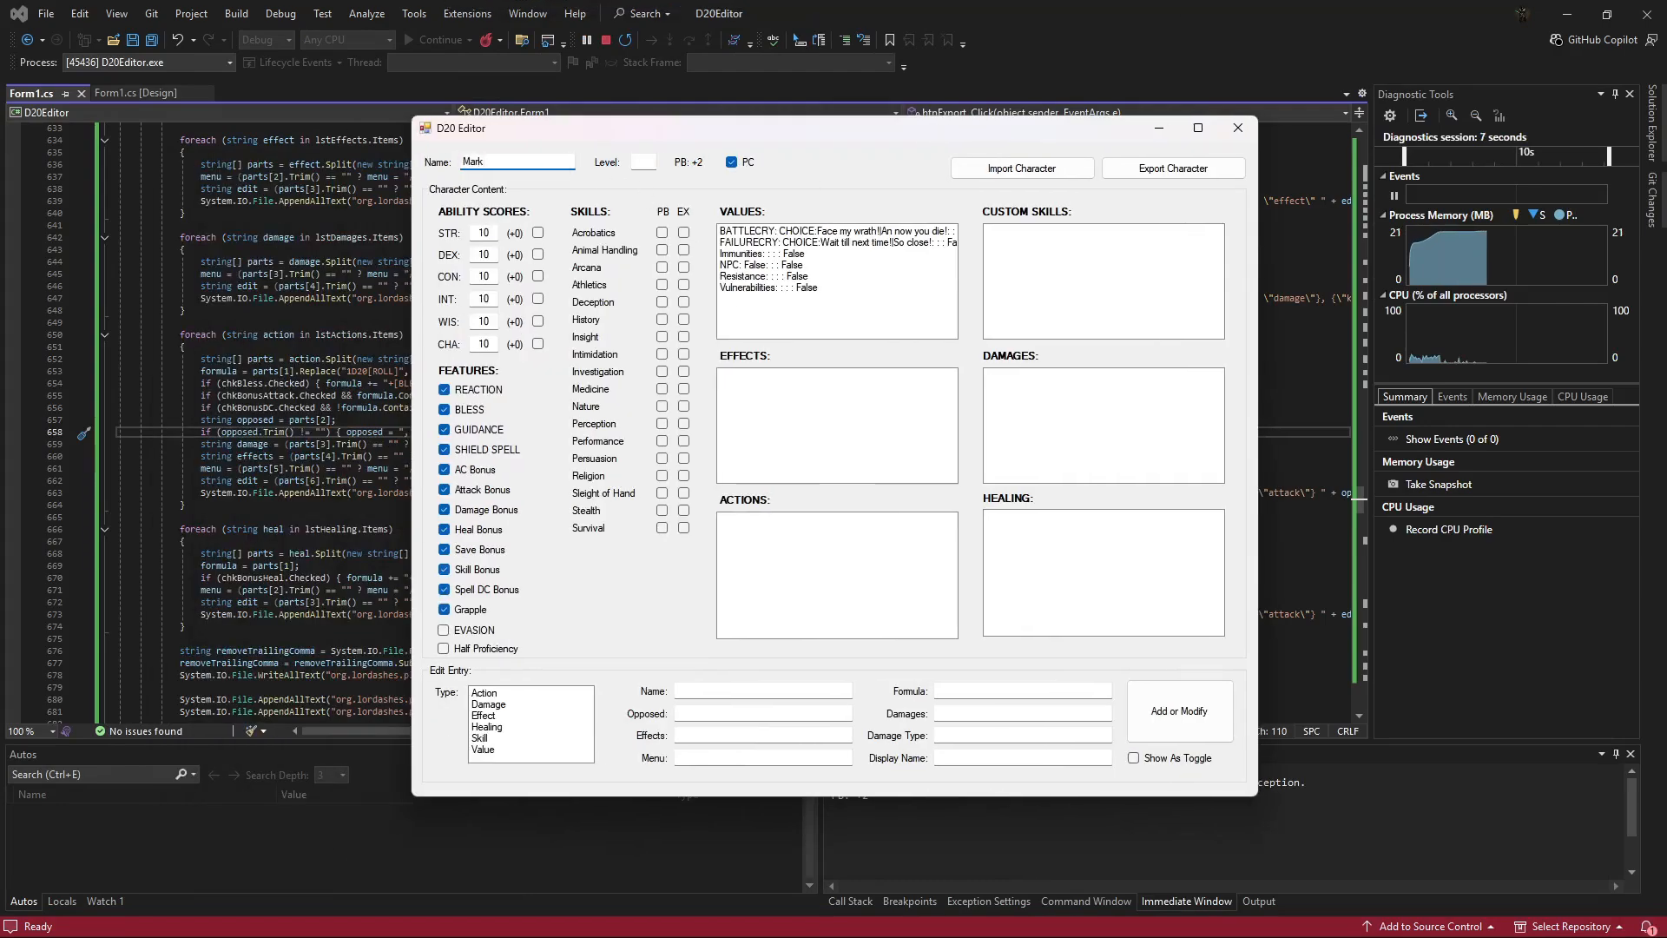
pyautogui.click(978, 169)
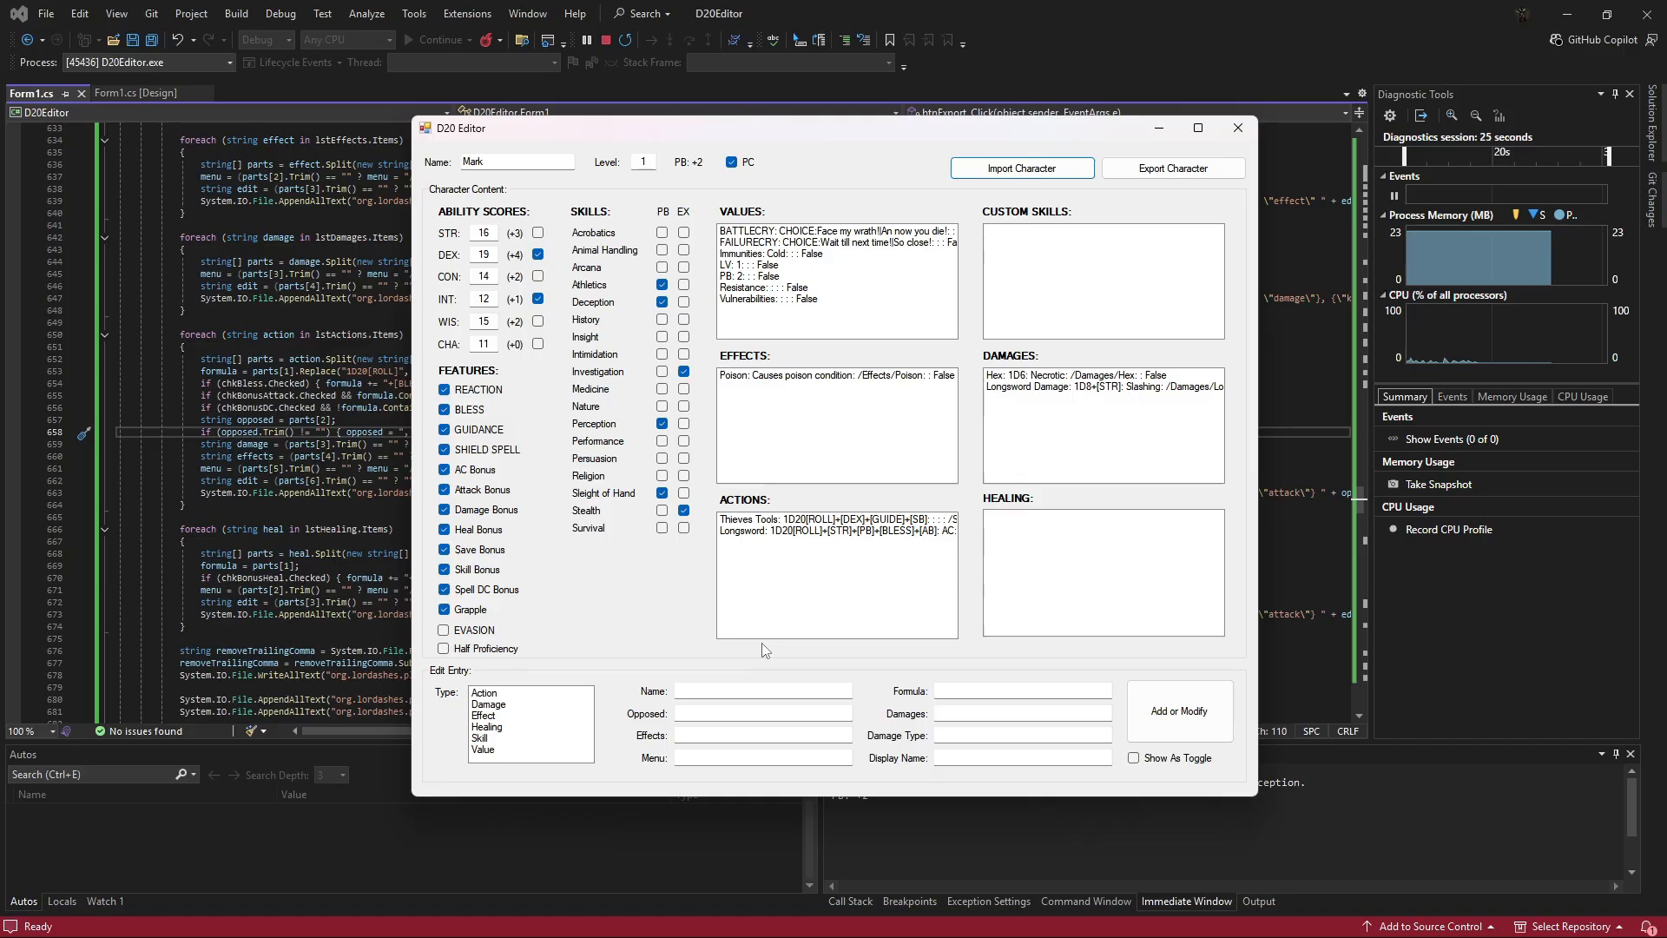
# Load the imported Thieves Tools action to examine its formula and menu path, and close the editor window.
pyautogui.doubleClick(782, 521)
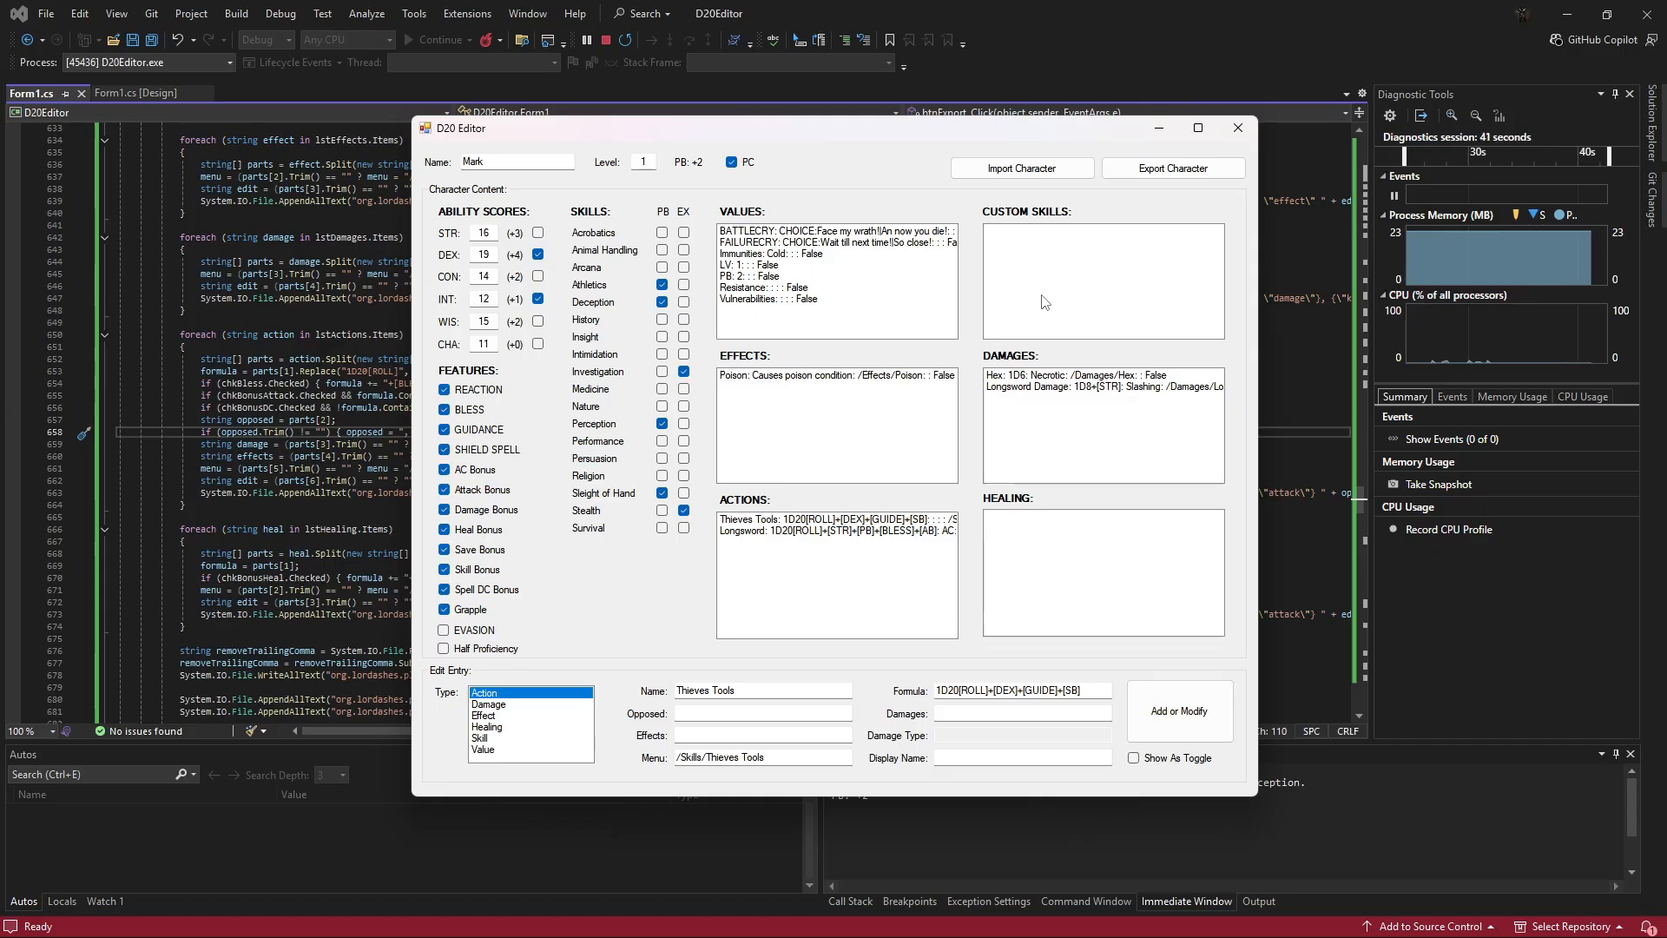
pyautogui.click(1233, 130)
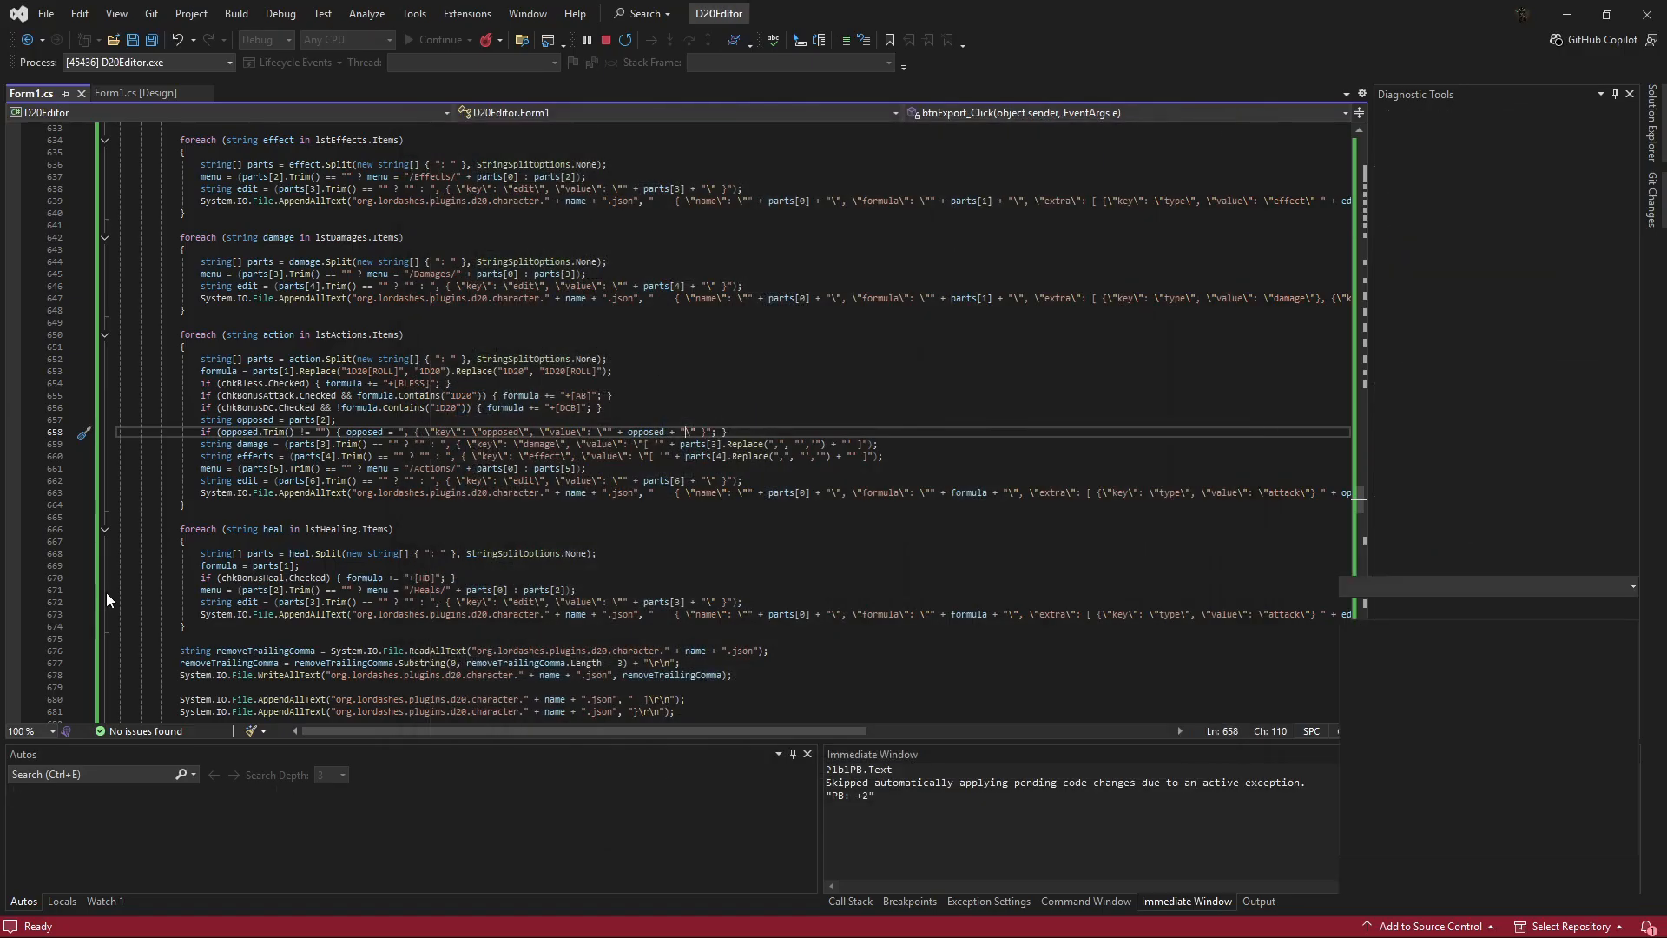